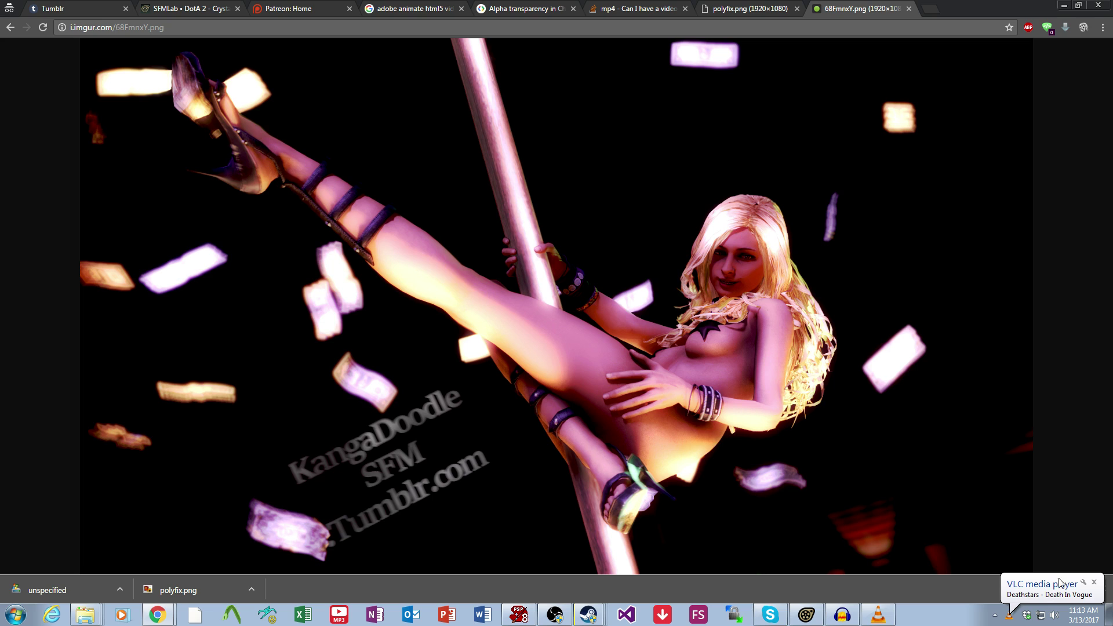
Switch to Jasc Paint Shop Pro and duplicate the Raster 1 layer of polyfix.png, with the Selection tool active
left_click(1094, 582)
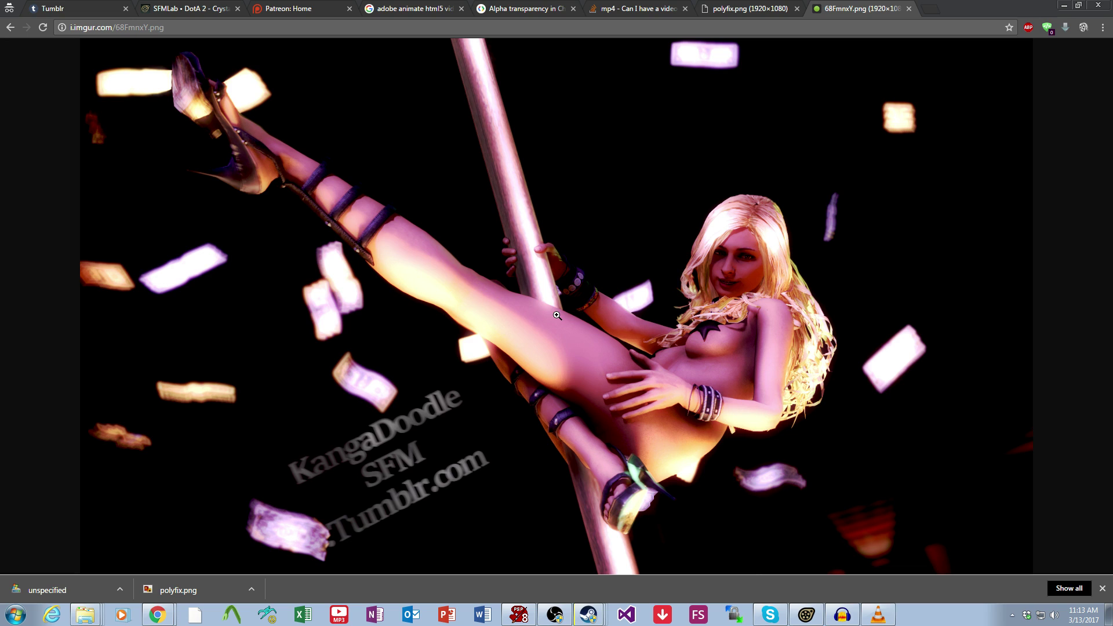
left_click(519, 615)
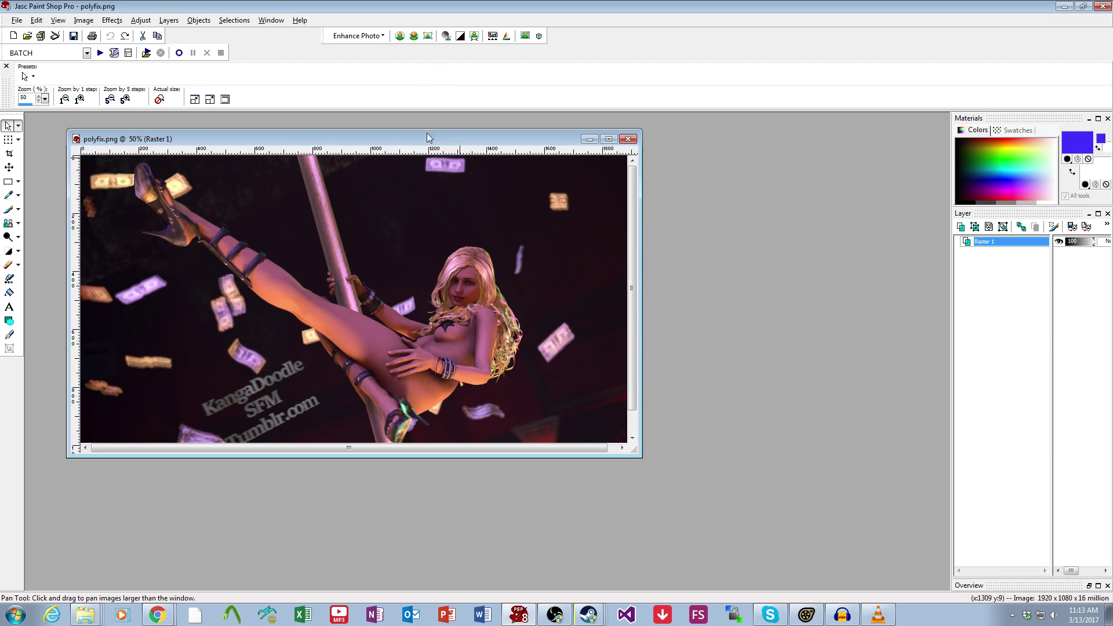
scroll(405, 314, "up", 1)
key("ctrl+a")
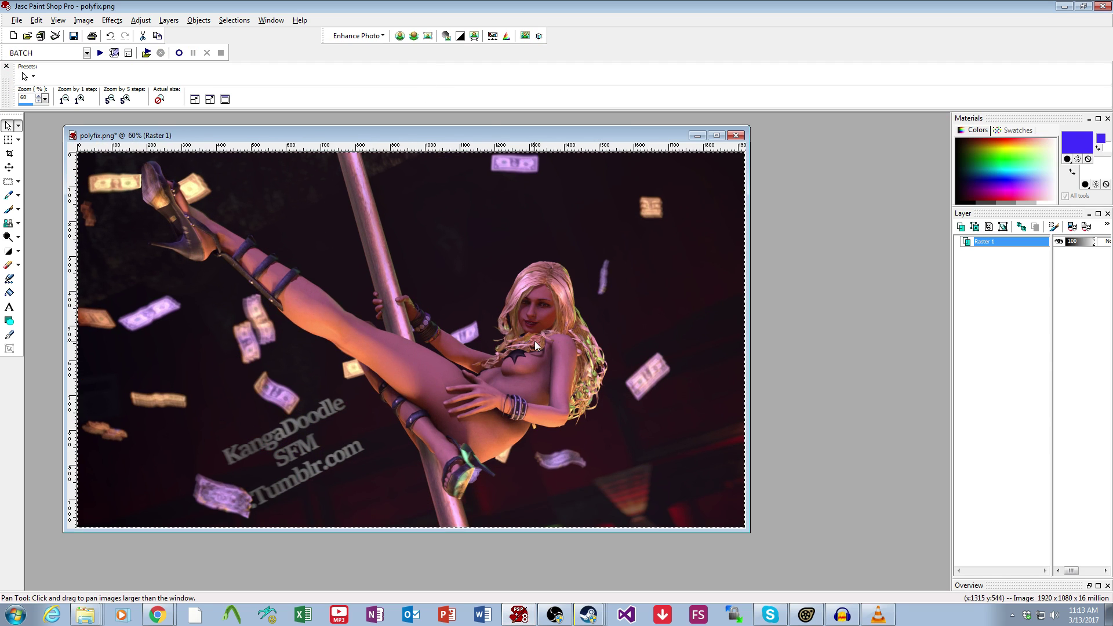
left_click(1021, 227)
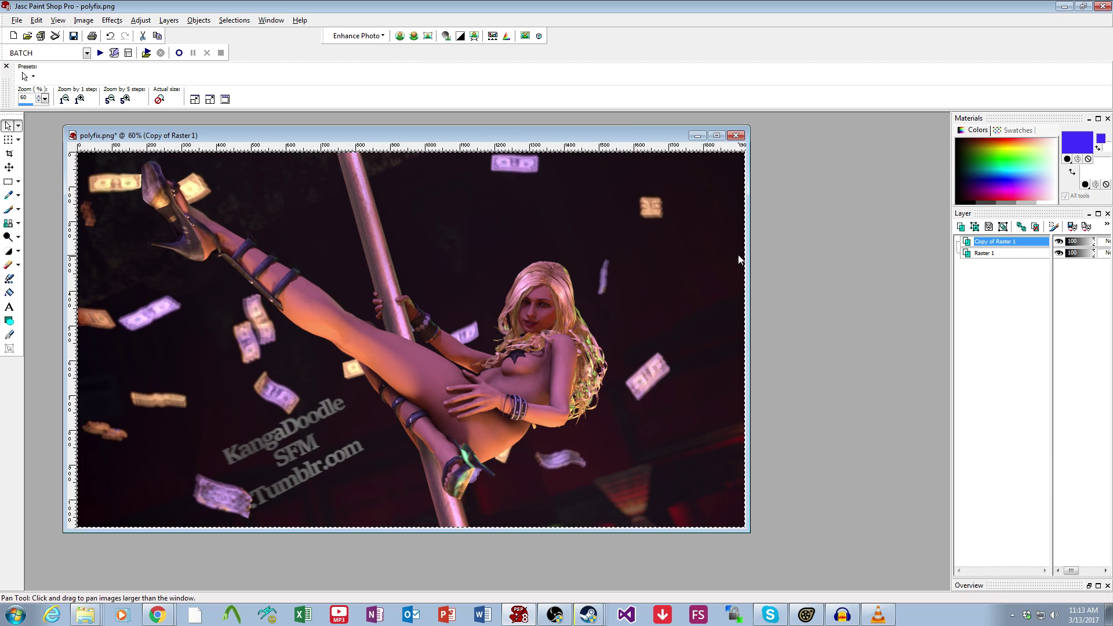
key("s")
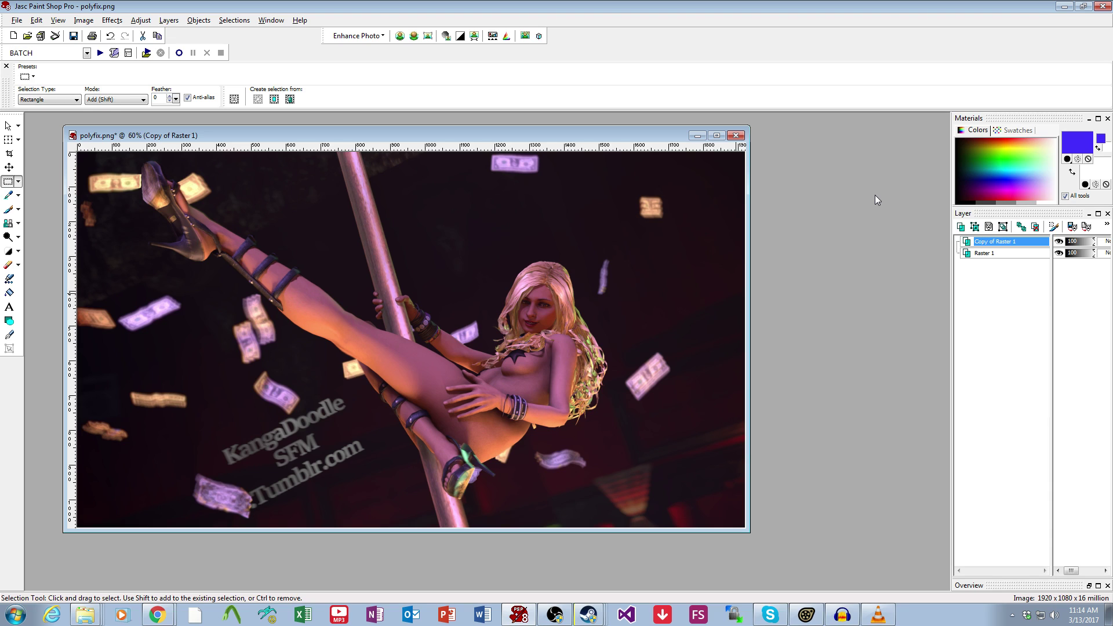
Open the Hue/Saturation/Lightness adjustment for the duplicated layer and place its dialog clear of the layer list
left_click_drag(145, 135, 157, 127)
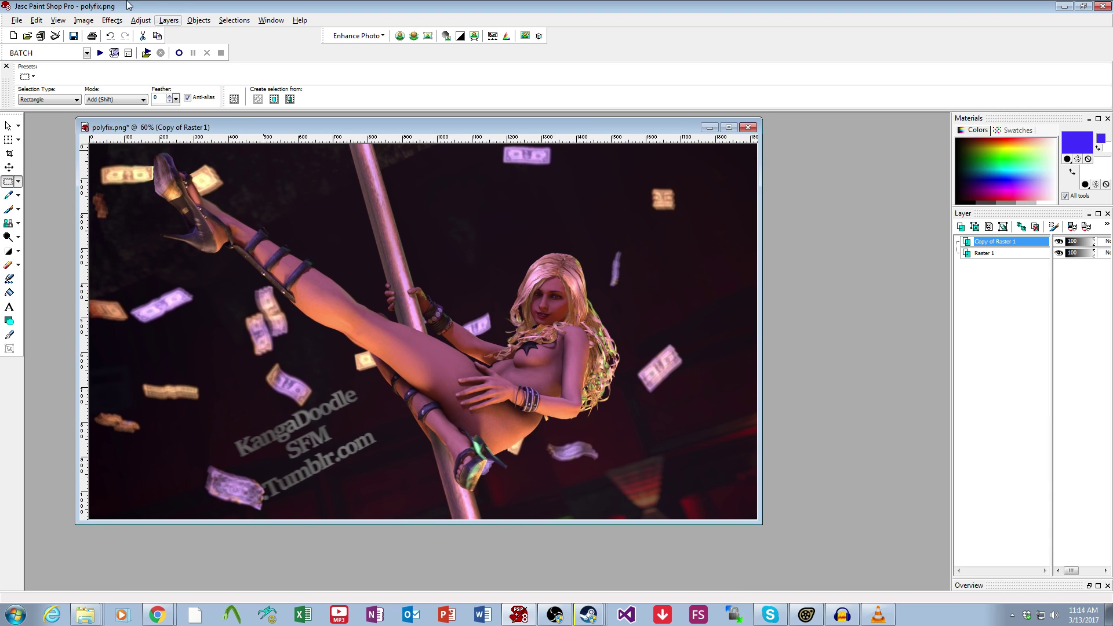
left_click(141, 20)
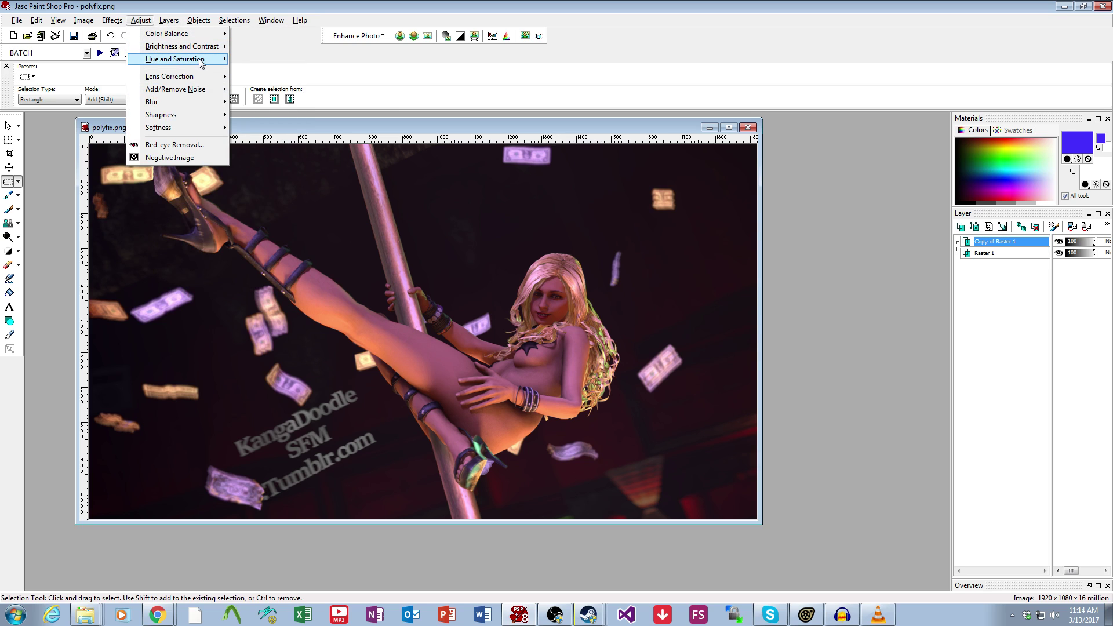
mouse_move(201, 61)
left_click(278, 88)
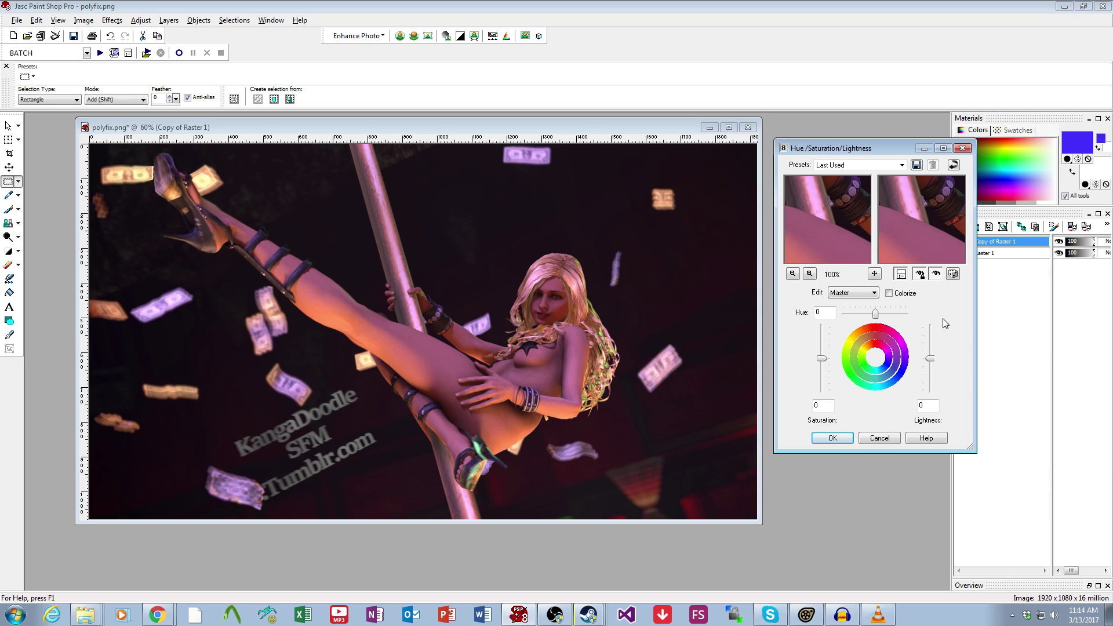
left_click_drag(817, 139, 782, 138)
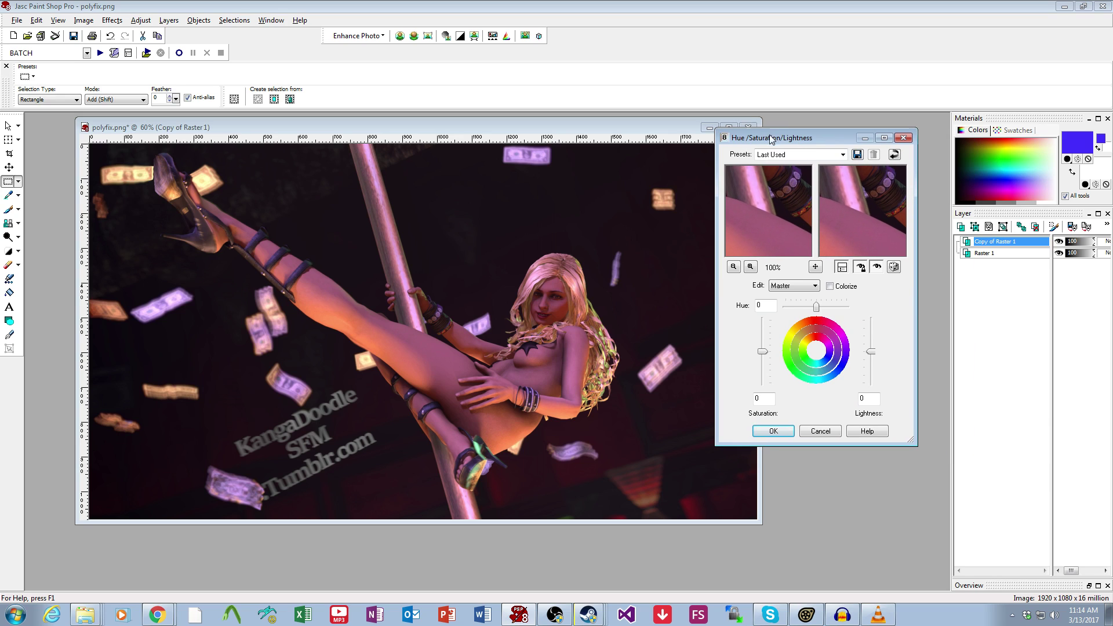
Try saturation values of -100 and 100 on the duplicated layer, and reset the saturation to 0
double_click(763, 398)
type("-100")
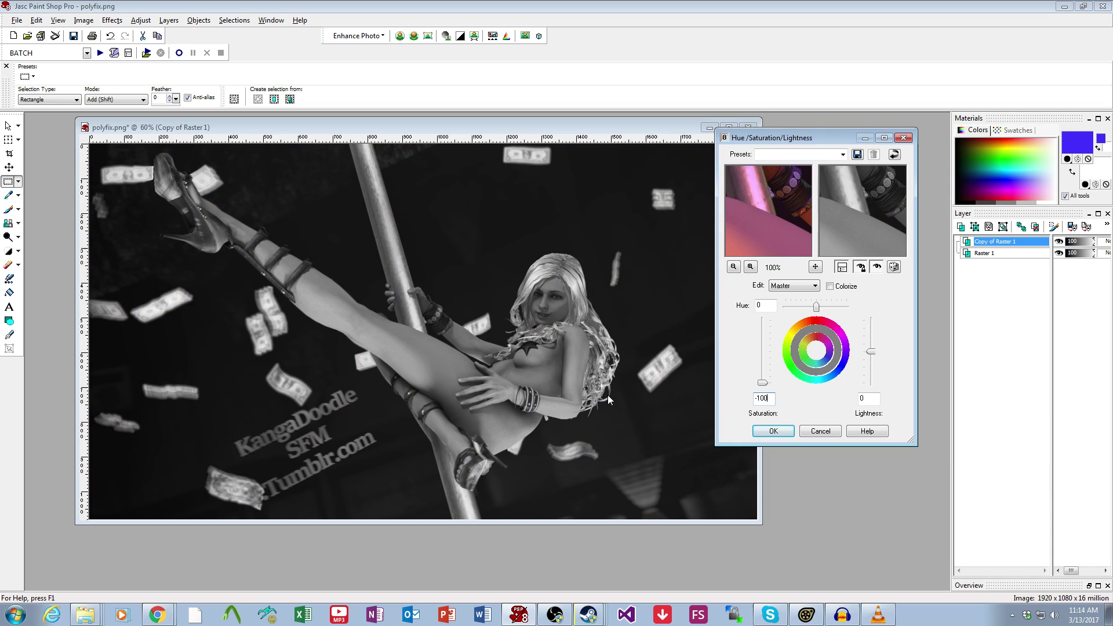
key("BackSpace")
key("BackSpace")
key("BackSpace")
key("BackSpace")
type("100")
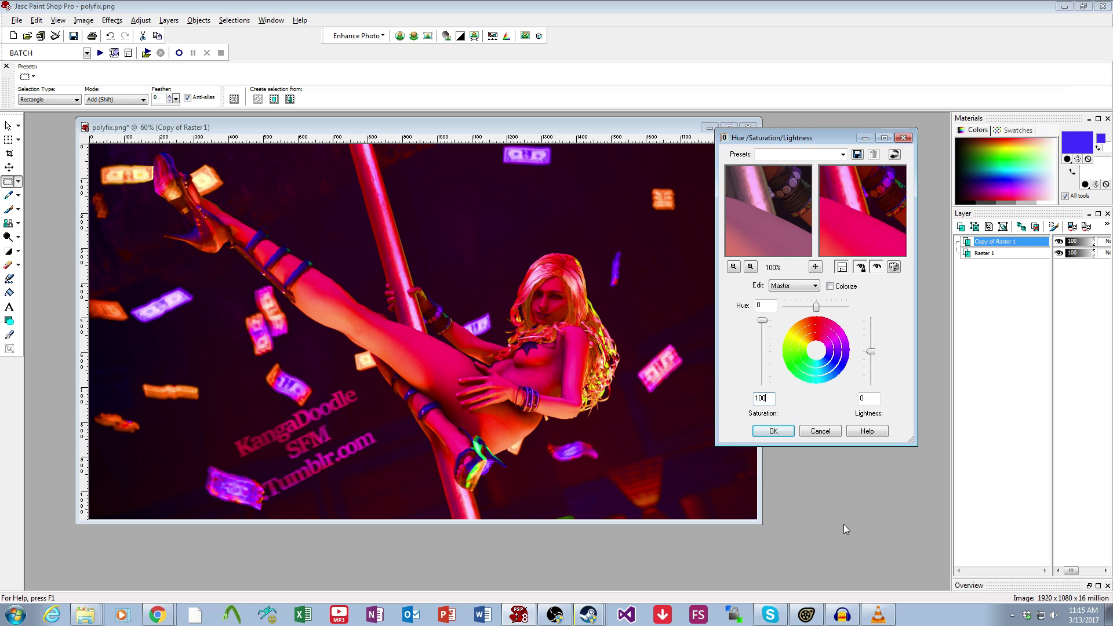
double_click(770, 397)
type("0")
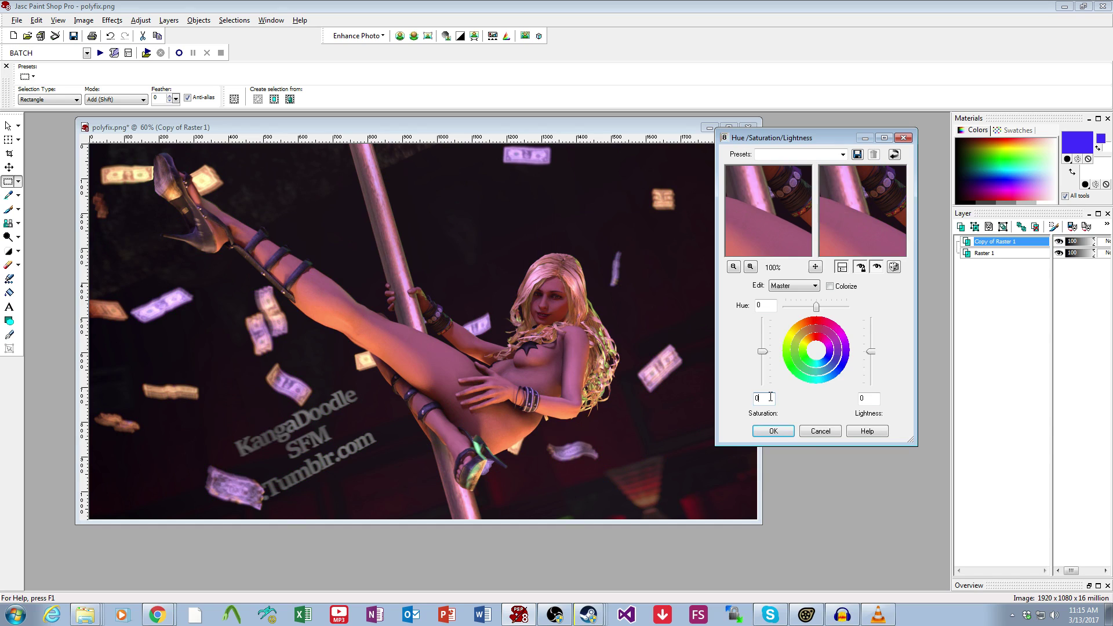
Set the duplicated layer's saturation to -25, compare it with the unadjusted image, and apply the adjustment
type("-25")
left_click(877, 267)
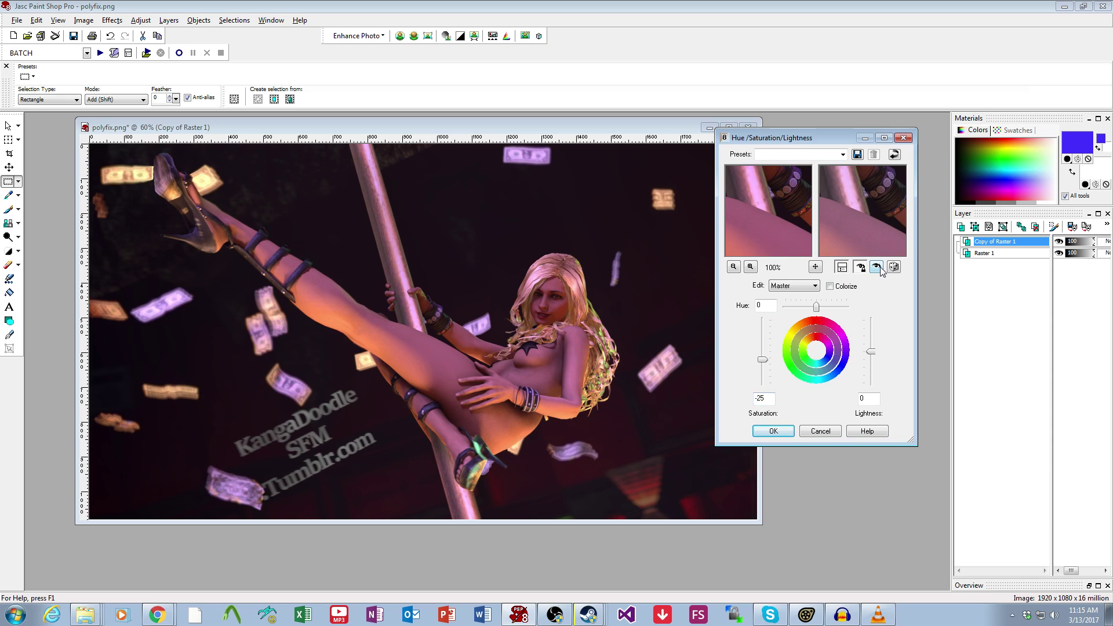
left_click(775, 432)
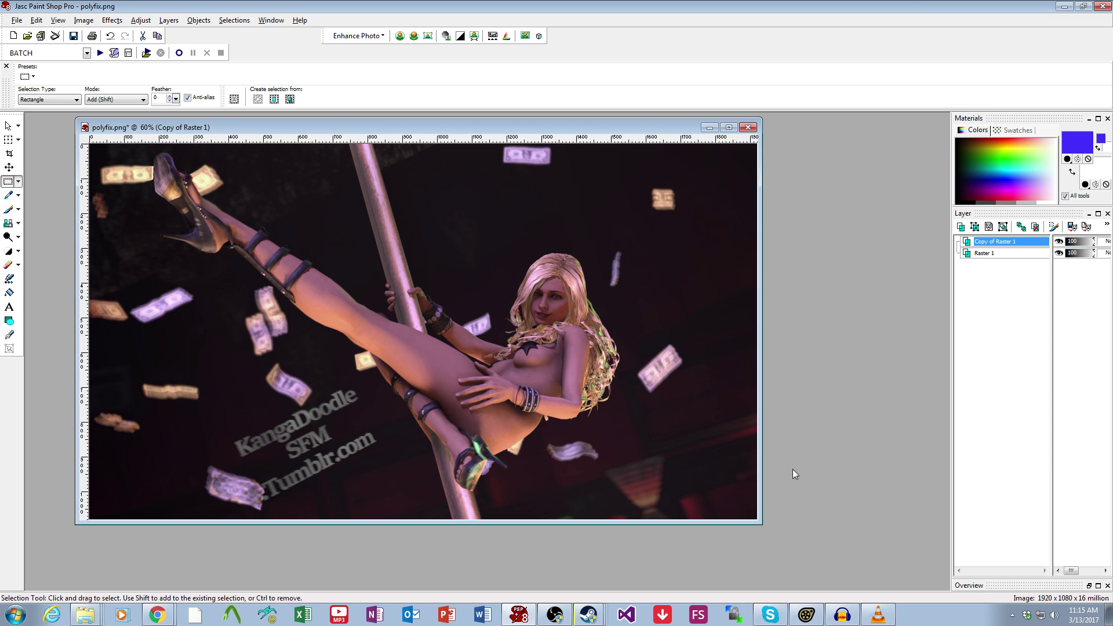
Open the Curves adjustment for the duplicated layer and add a shadow control point low on the RGB curve
left_click_drag(277, 126, 280, 123)
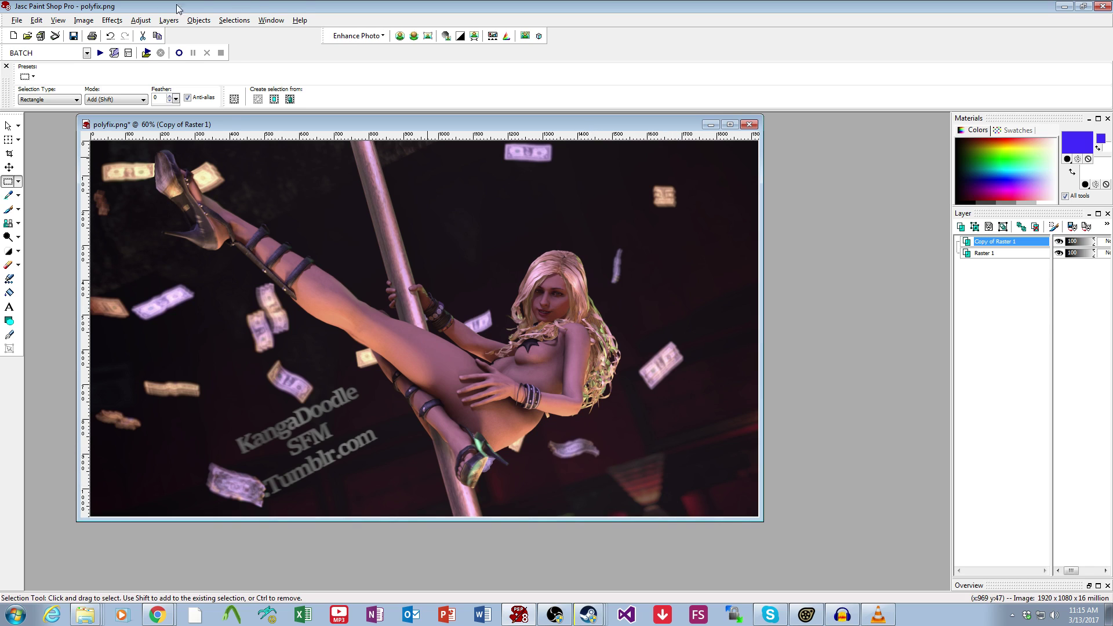
left_click(141, 20)
mouse_move(184, 48)
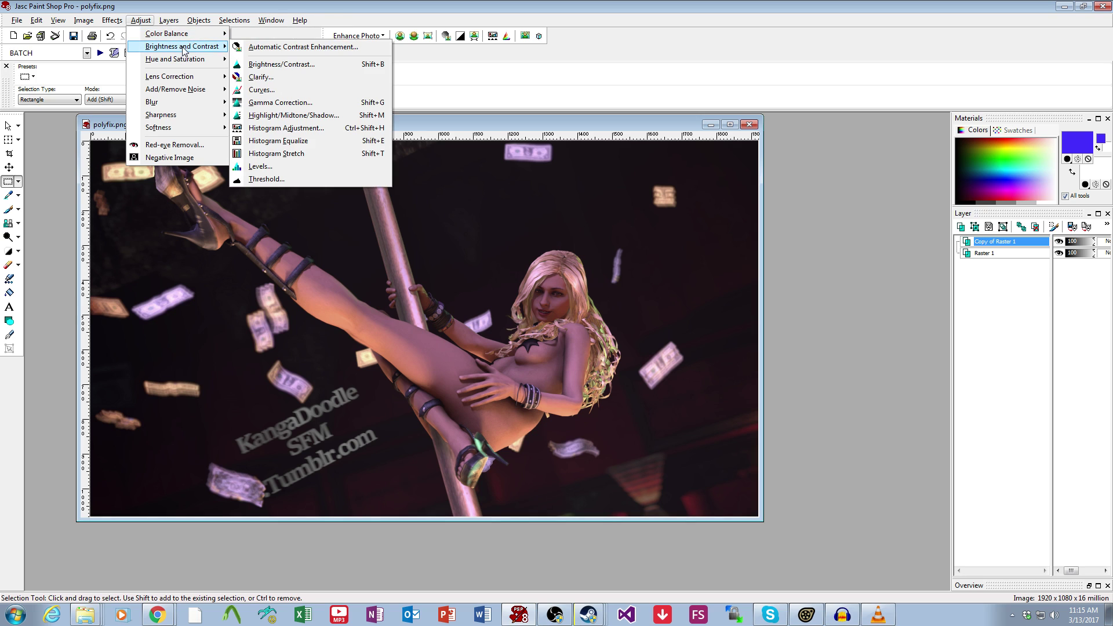
left_click(283, 90)
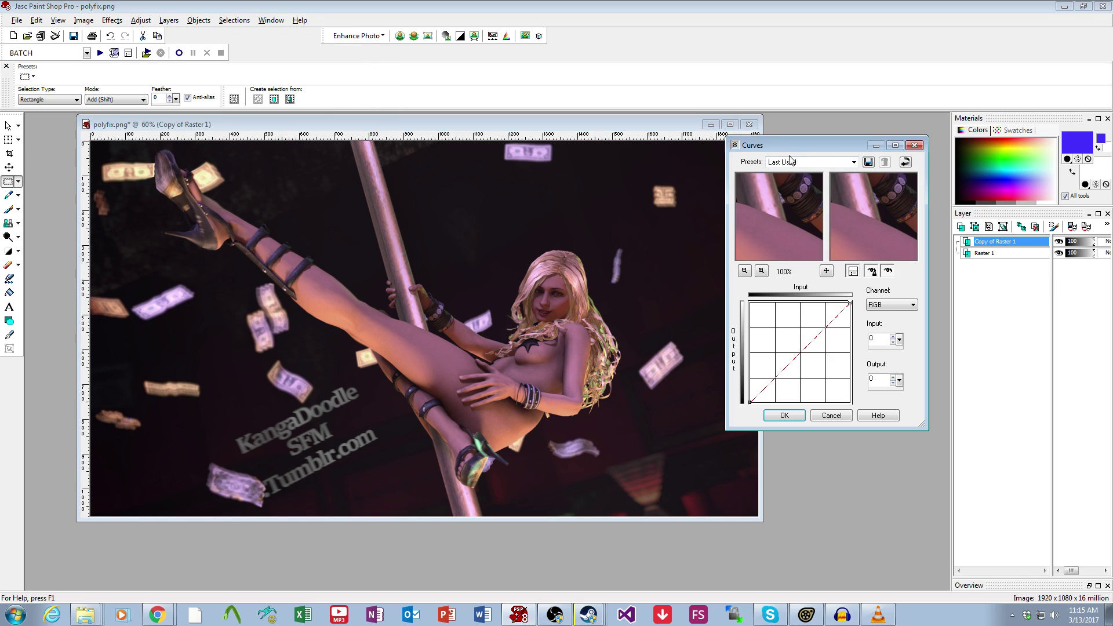
left_click_drag(793, 152, 815, 159)
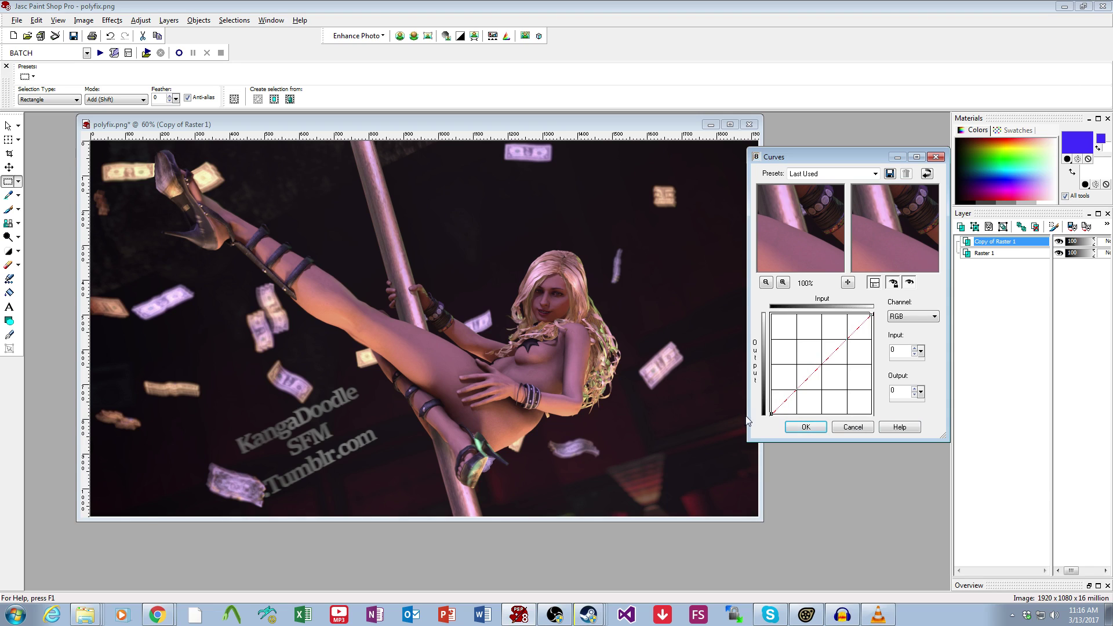
left_click(784, 403)
Try strongly darkening and brightening positions for the shadow point, and return it to input 30, output 30
left_click_drag(784, 404, 785, 415)
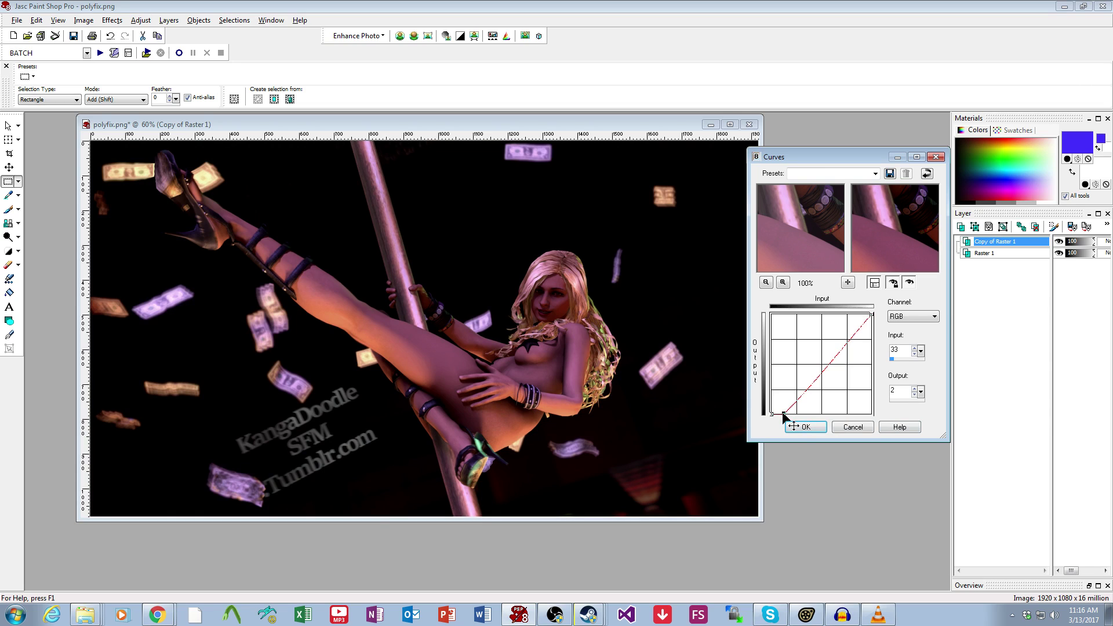
left_click_drag(784, 415, 798, 416)
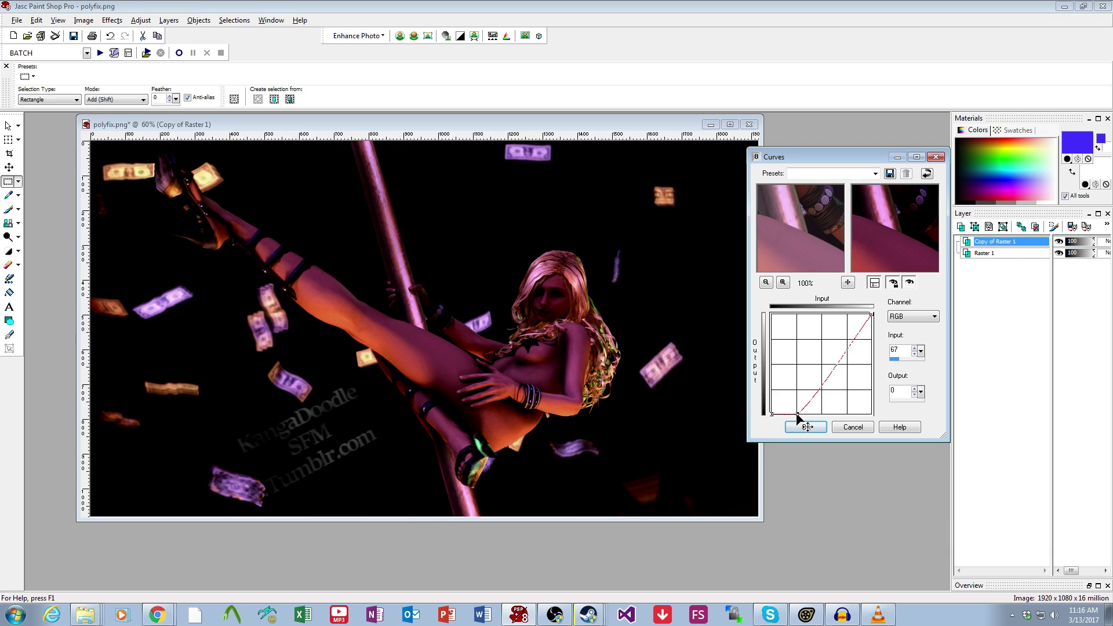
left_click_drag(798, 416, 784, 391)
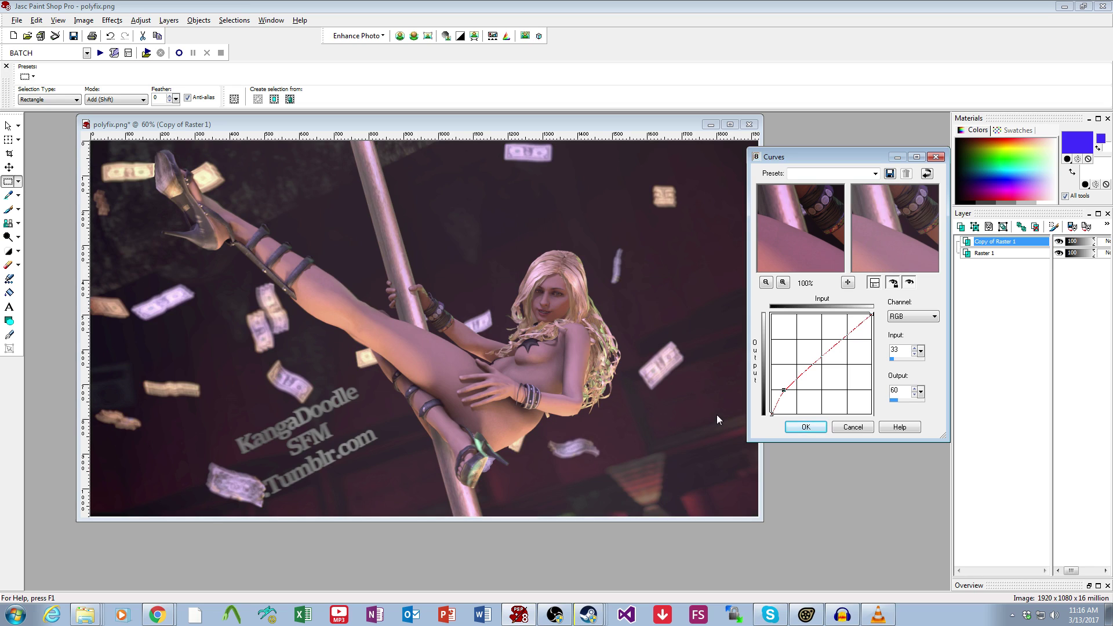
left_click_drag(784, 391, 777, 398)
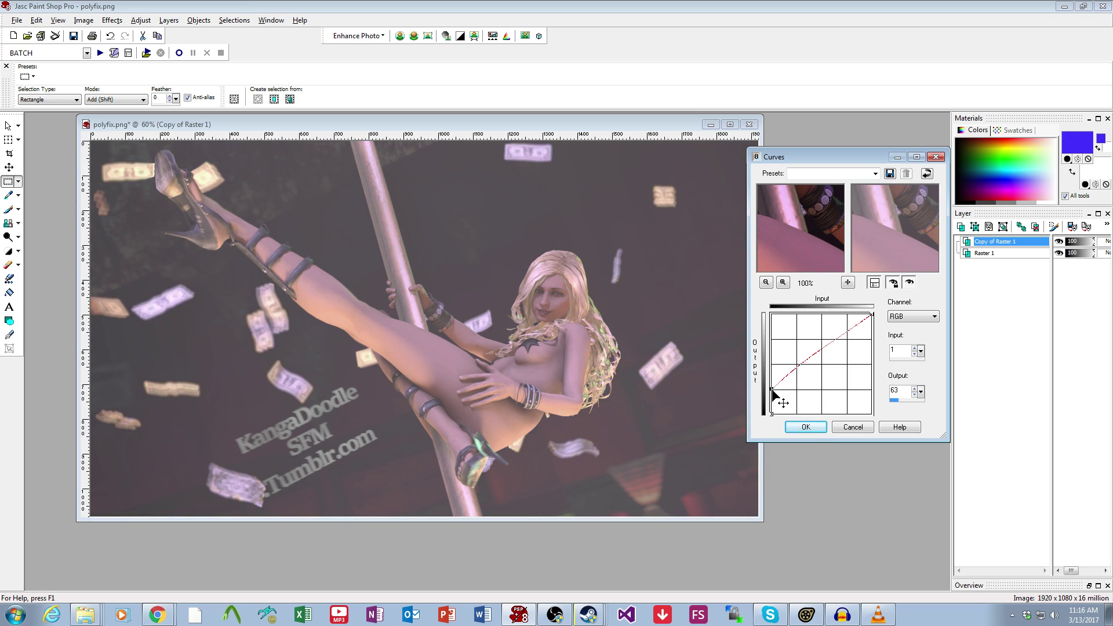
mouse_move(772, 389)
left_mouse_down()
mouse_move(789, 409)
mouse_move(782, 402)
left_mouse_up()
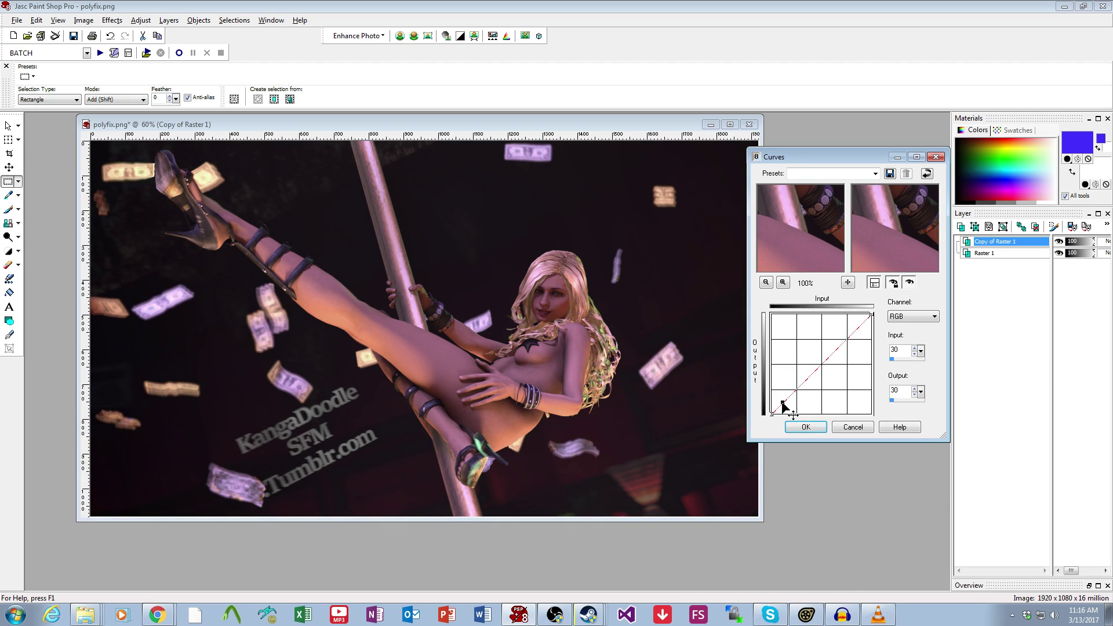
Fine-tune the RGB curve's shadow point below the diagonal to input 35, output 16
left_click_drag(782, 401, 787, 407)
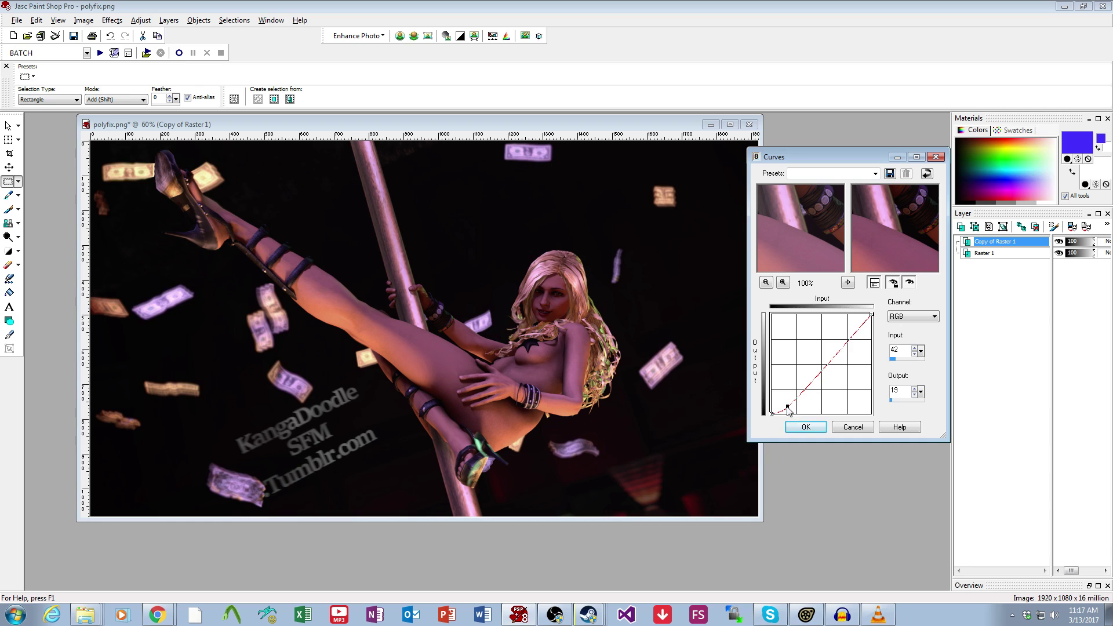
left_click_drag(787, 406, 783, 407)
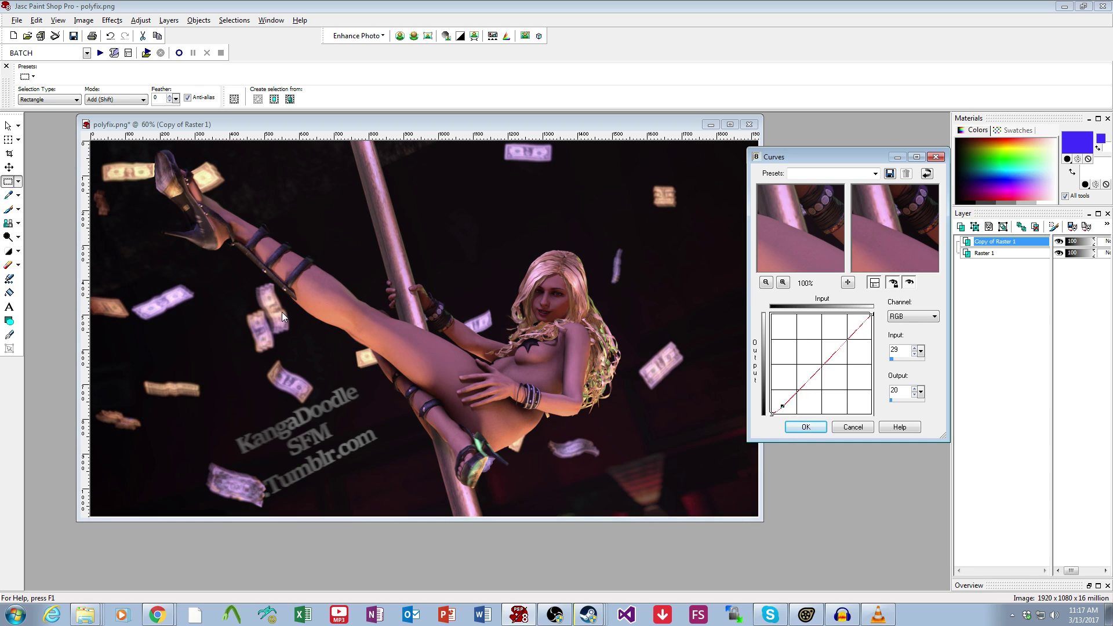
left_click_drag(783, 406, 782, 410)
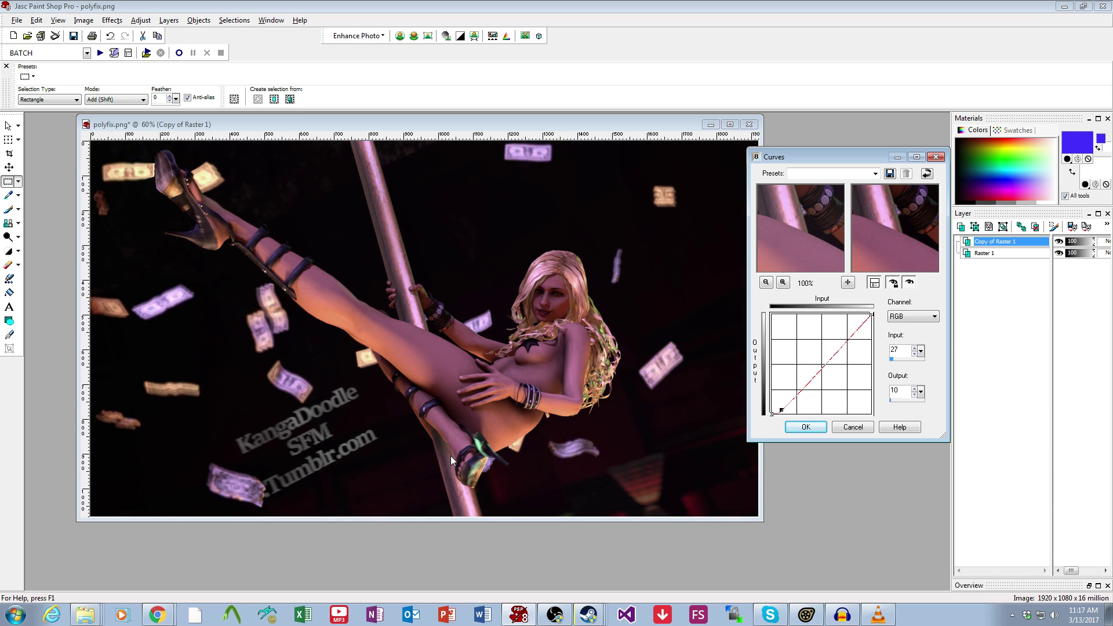
left_click_drag(781, 411, 780, 408)
left_click_drag(781, 409, 786, 408)
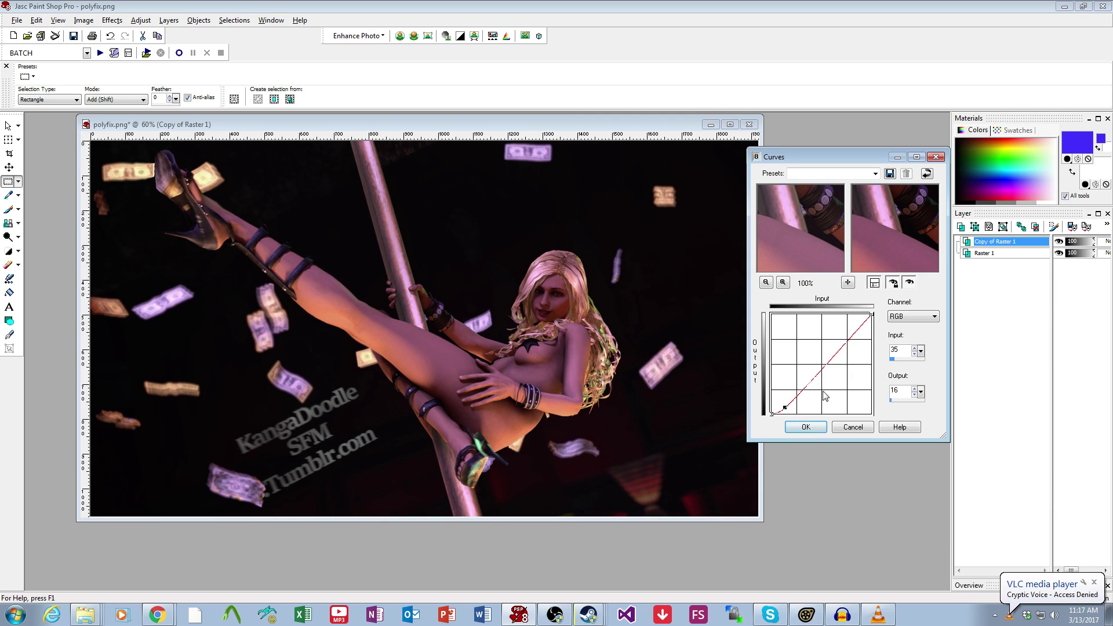
Add a highlight control point near the upper end of the RGB curve and raise it above the diagonal
left_click(859, 328)
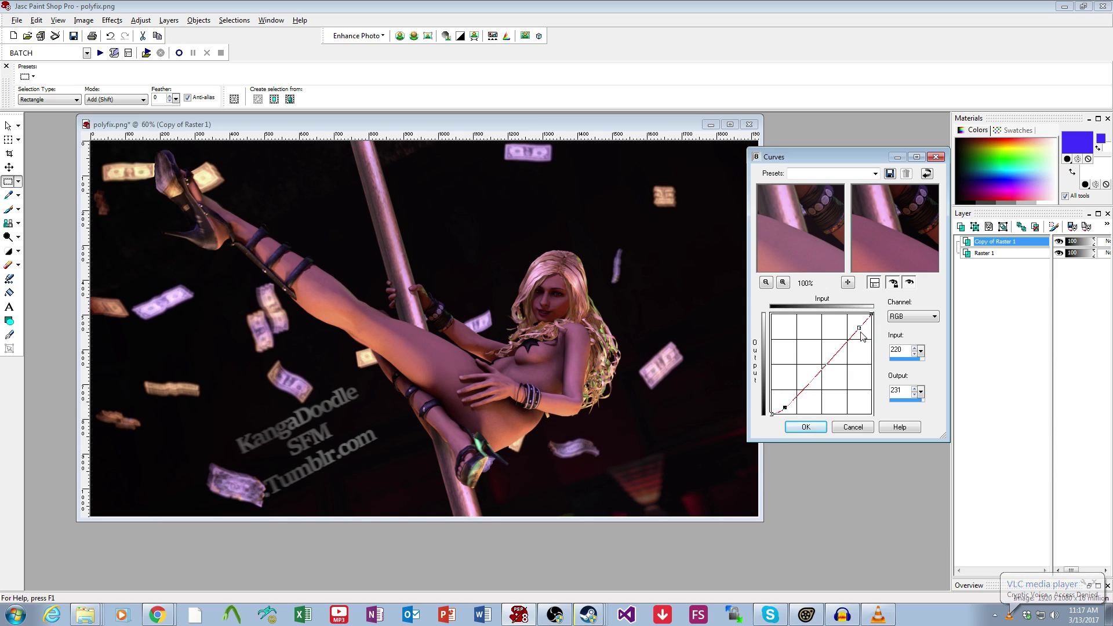
left_click_drag(859, 329, 856, 319)
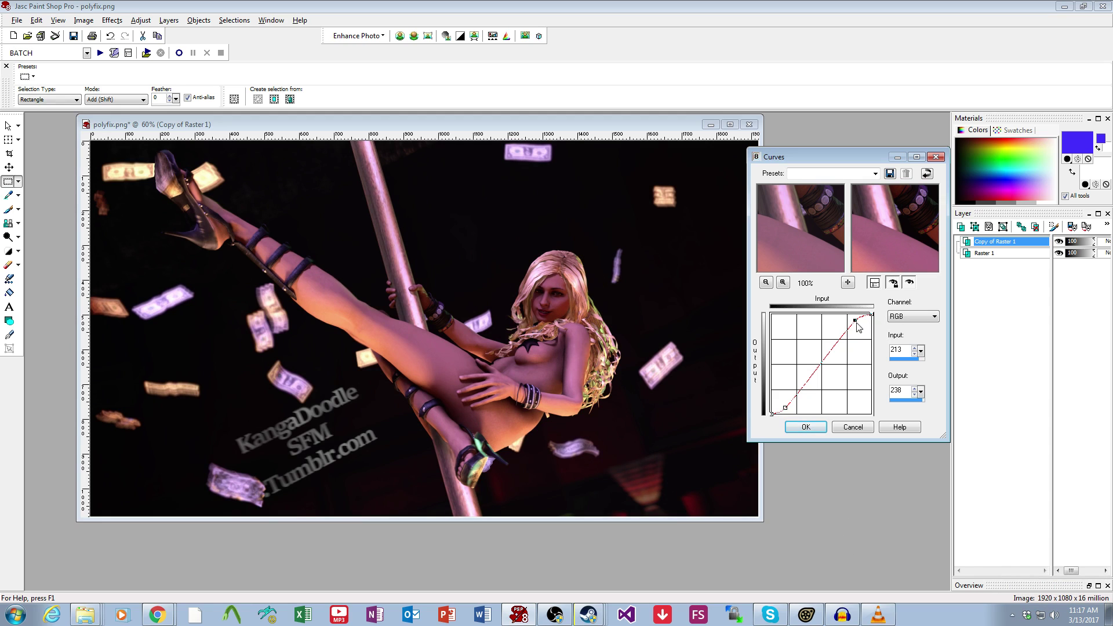
left_click_drag(856, 322, 852, 319)
Move the shadow point to input 27, output 17, and compare the image with and without the curve
left_click(785, 408)
left_click_drag(785, 409, 781, 407)
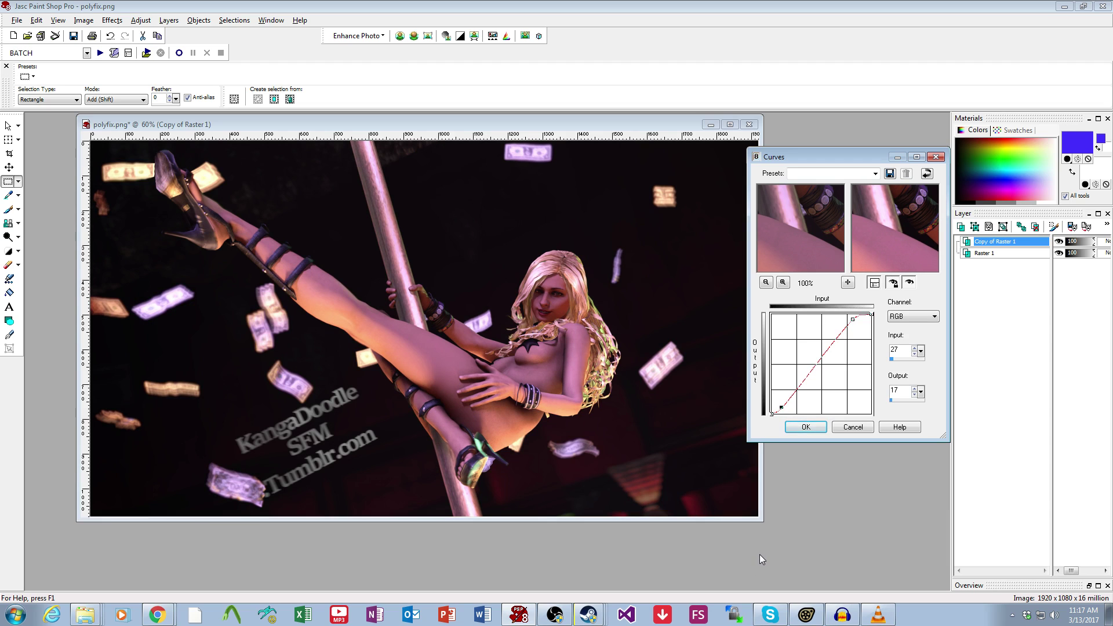
left_click(910, 283)
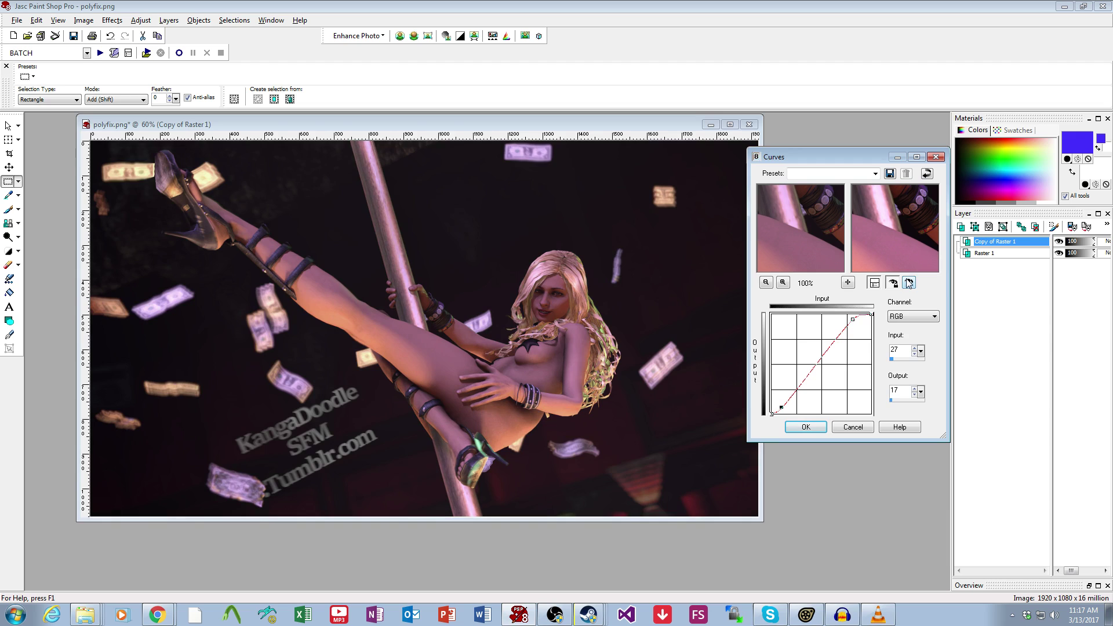
left_click(909, 282)
left_click(909, 282)
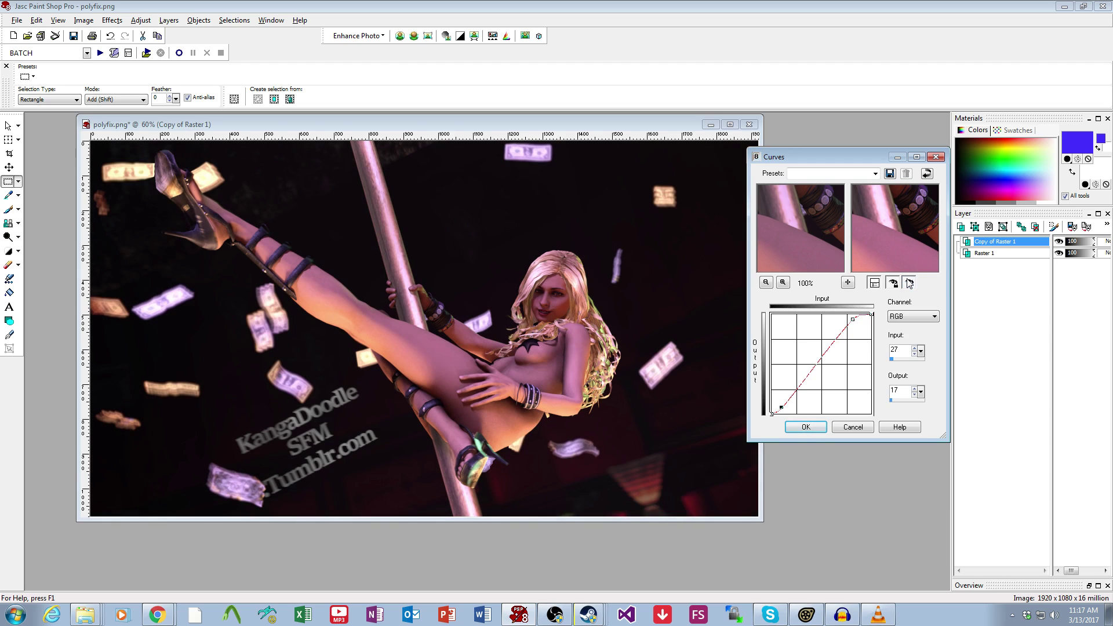
left_click(909, 282)
Shift the shadow point slightly toward a higher input and move the highlight point to input 178, output 239
left_click_drag(782, 408, 784, 408)
left_click(909, 283)
left_click_drag(853, 320, 841, 320)
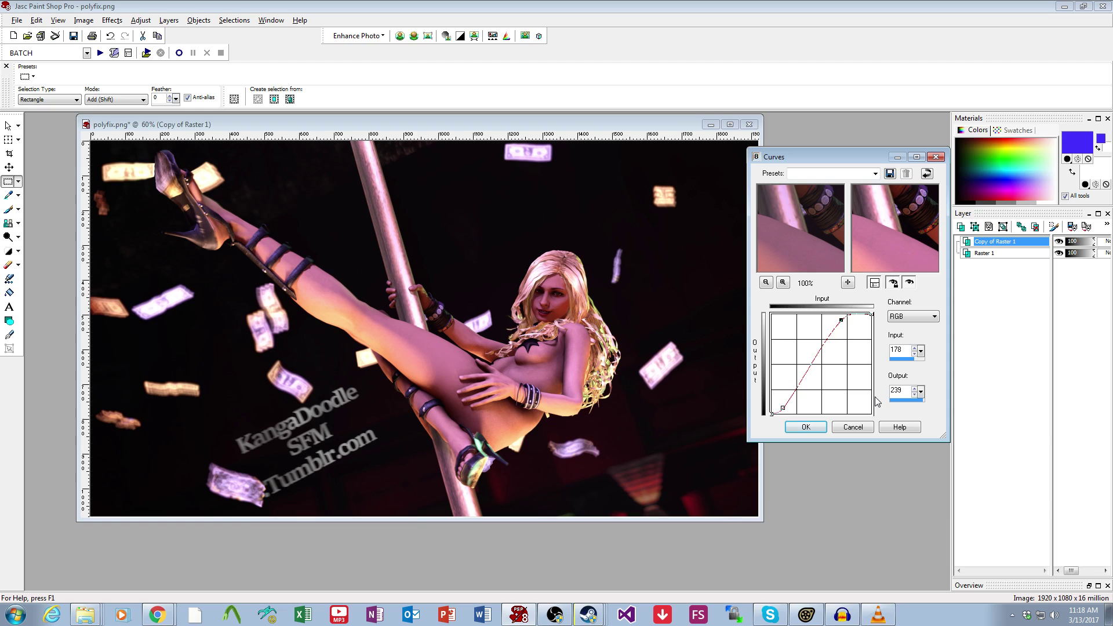
Compare the image with and without the current curve adjustment
left_click(909, 283)
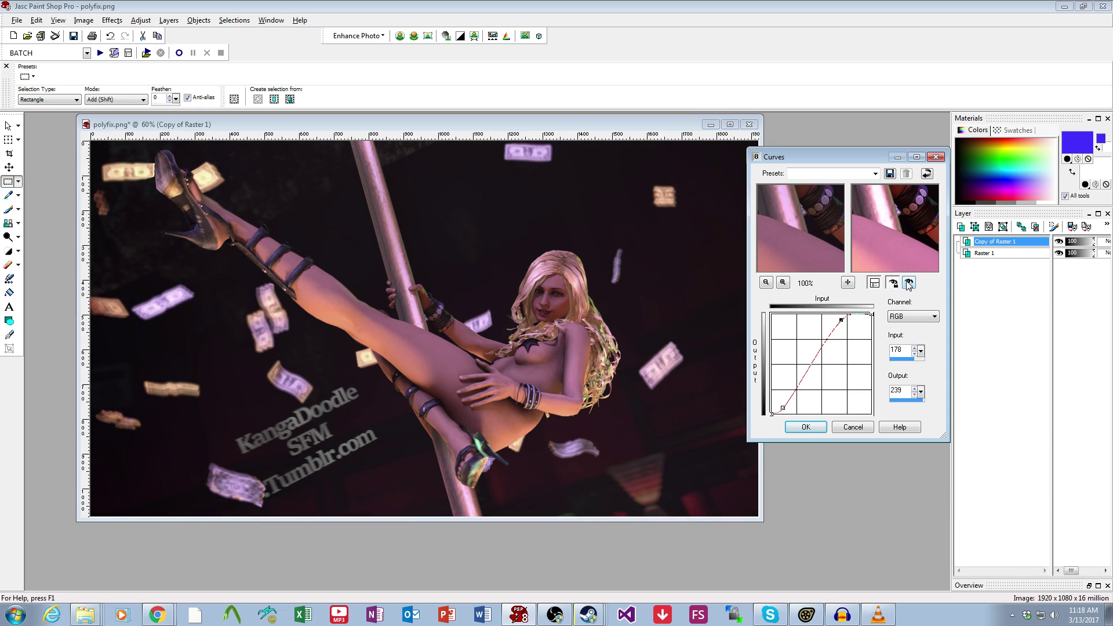
left_click(909, 283)
left_click(909, 283)
left_click(909, 282)
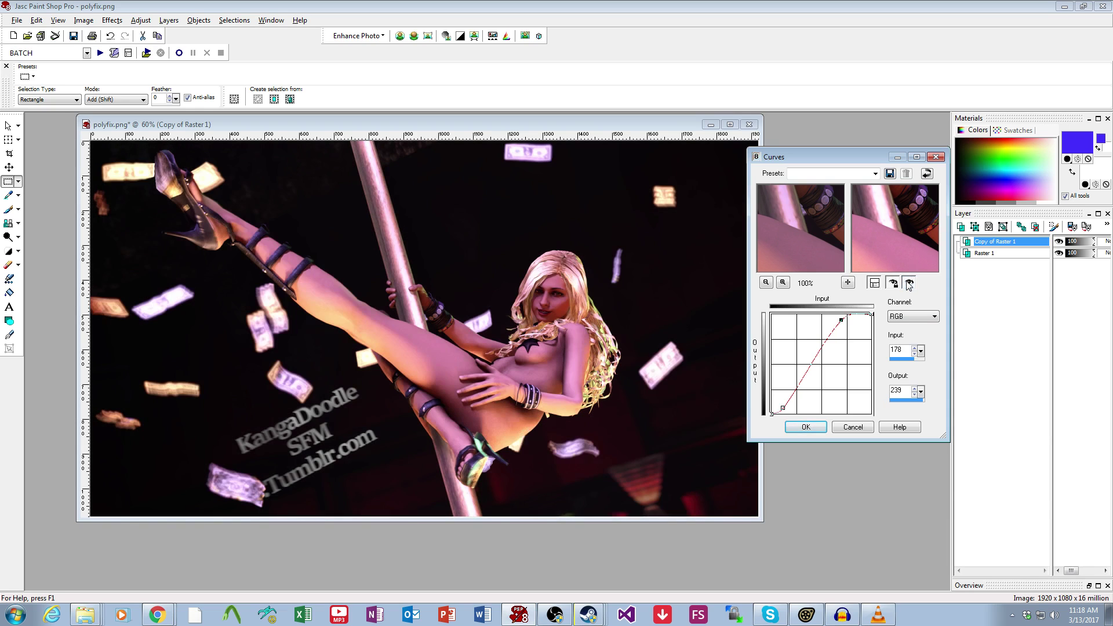
Compare the image with and without the curve, and move the highlight point to input 195, output 232
left_click(909, 283)
left_click(909, 283)
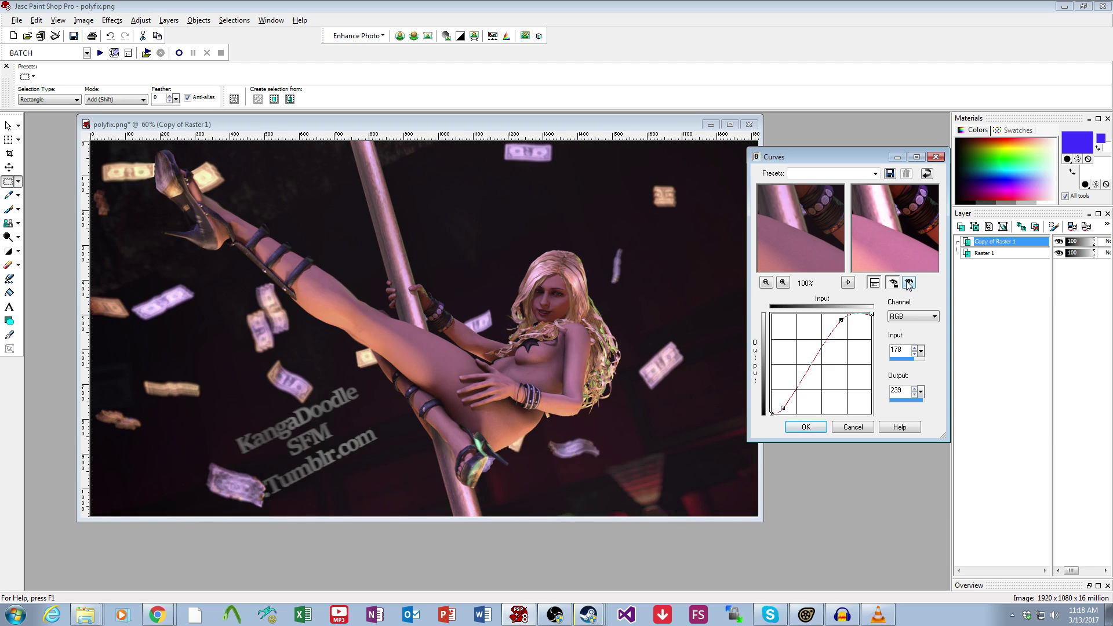
left_click(909, 283)
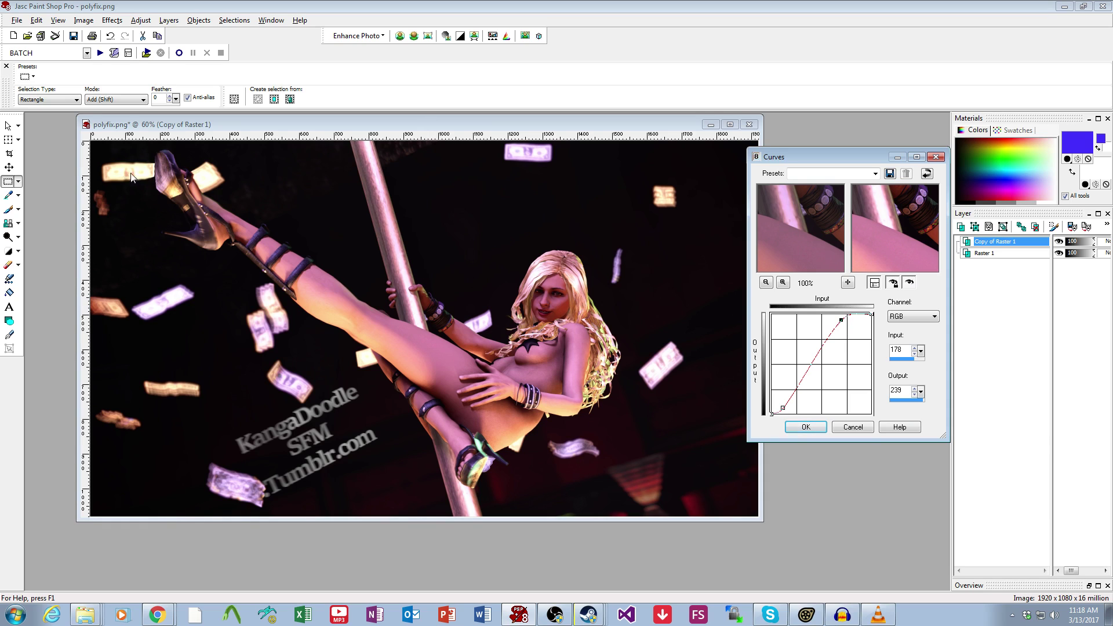
left_click_drag(842, 313, 848, 316)
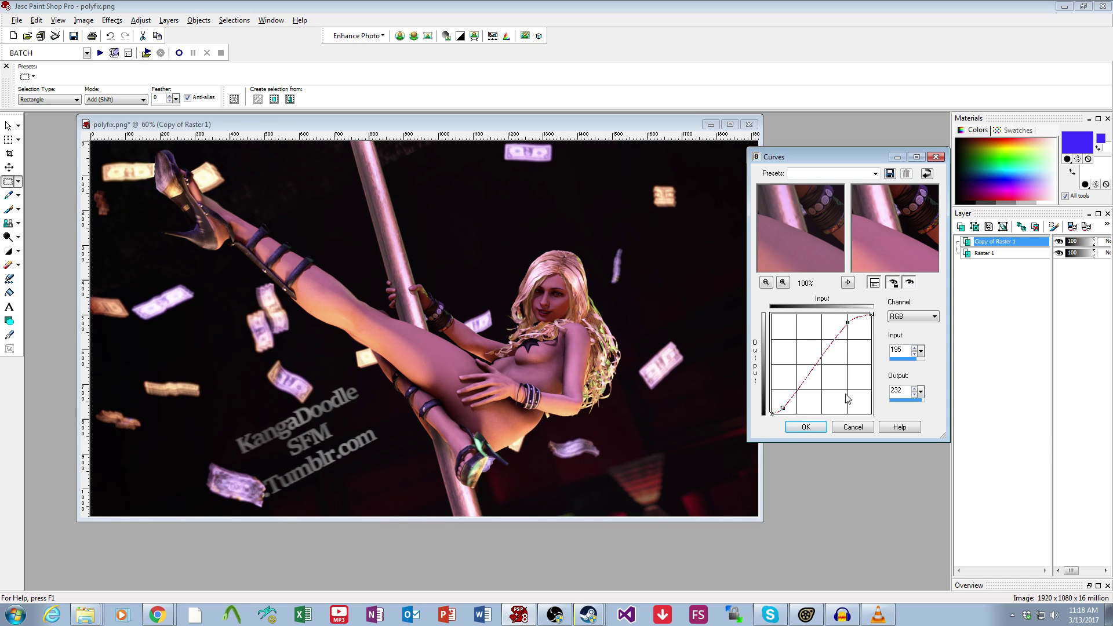
Check the revised curve against the unadjusted image and apply it to the copied layer
left_click(909, 283)
left_click(909, 283)
left_click(909, 283)
left_click(909, 283)
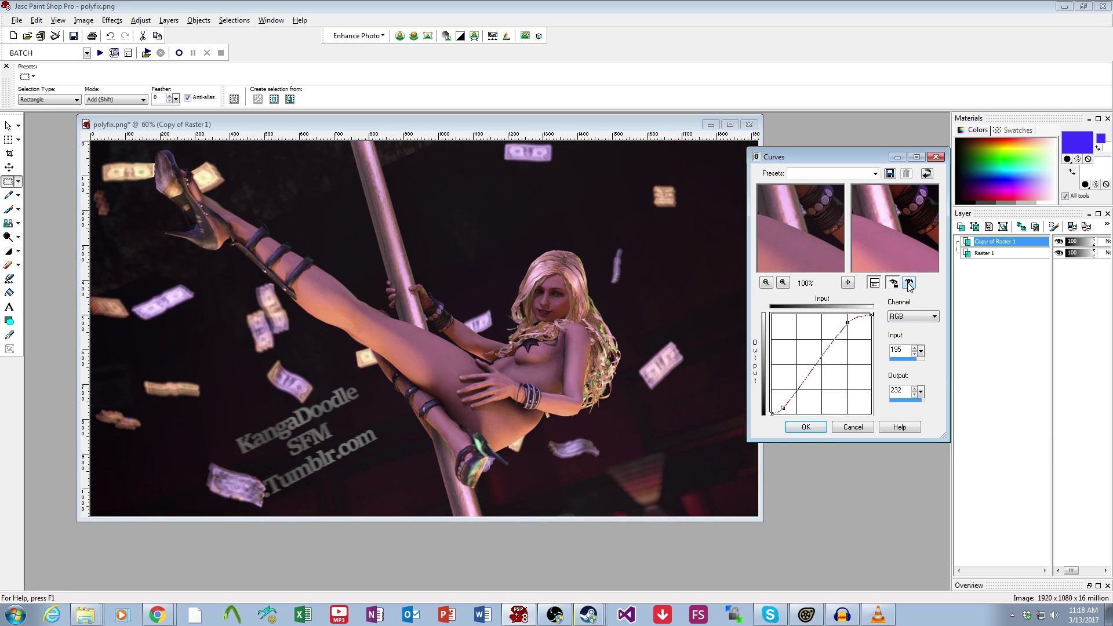
left_click(909, 283)
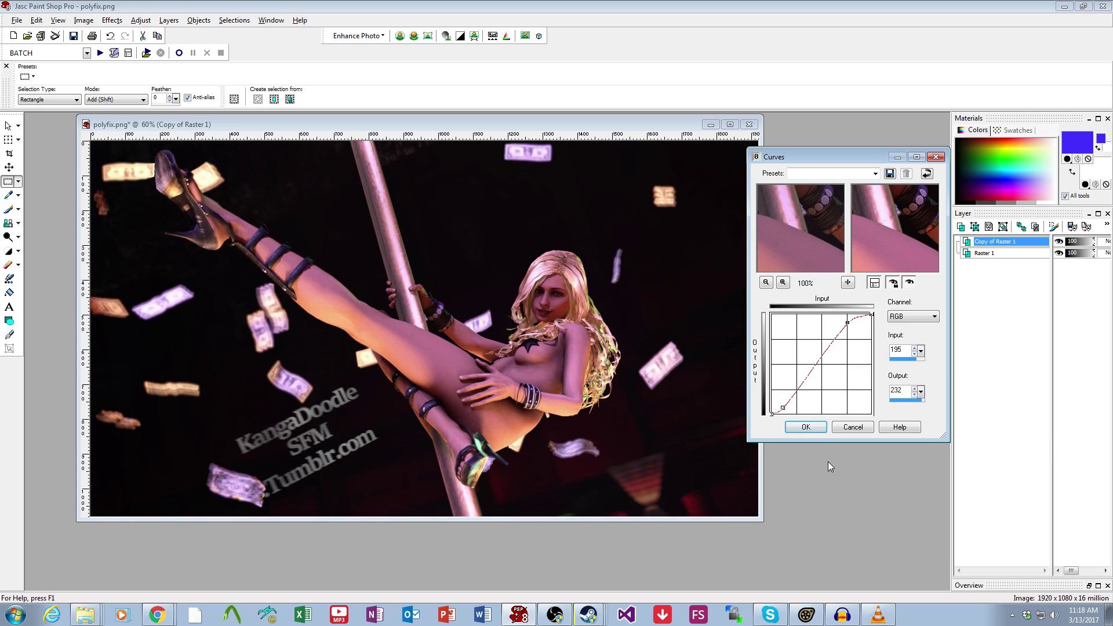
left_click(806, 428)
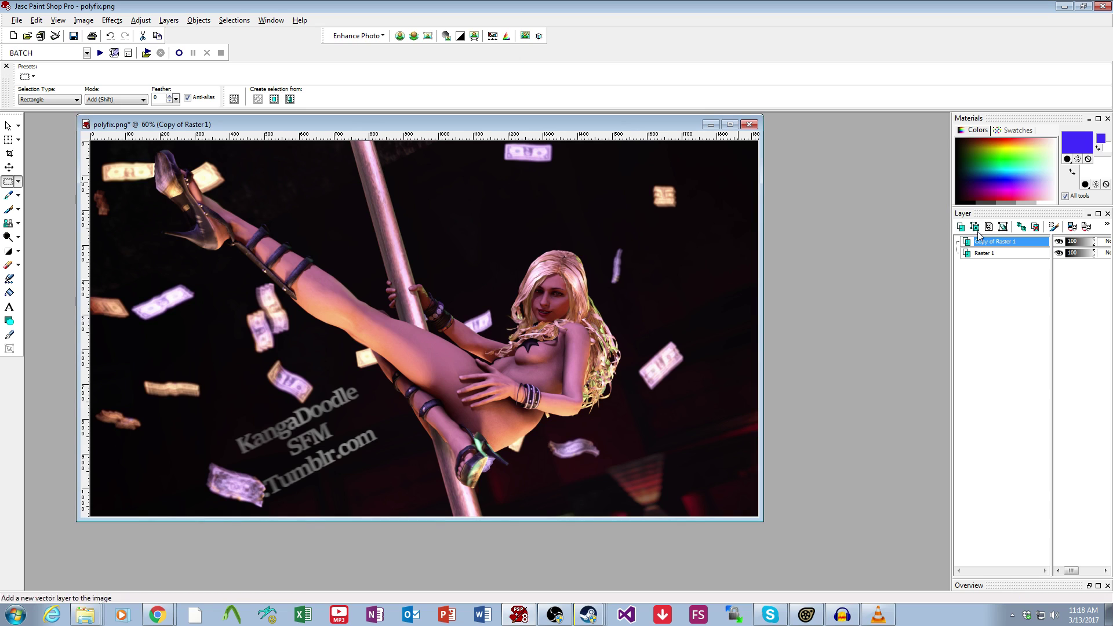
Duplicate the curve-adjusted layer and set the new copy's blend mode to Soft Light
left_click(1022, 226)
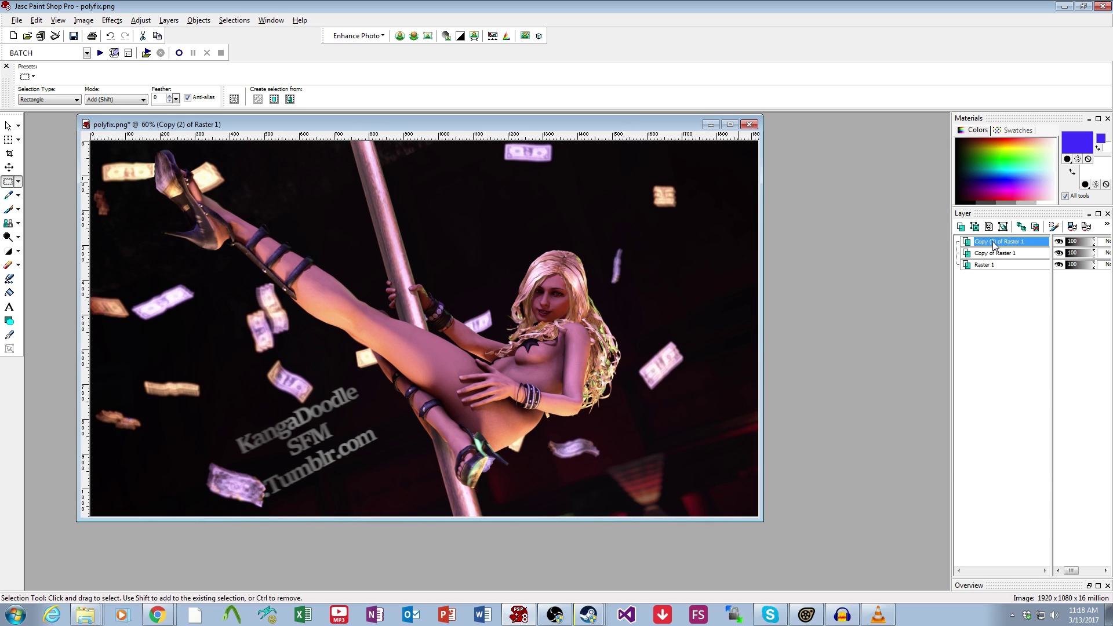
right_click(994, 244)
left_click(988, 378)
left_click(550, 348)
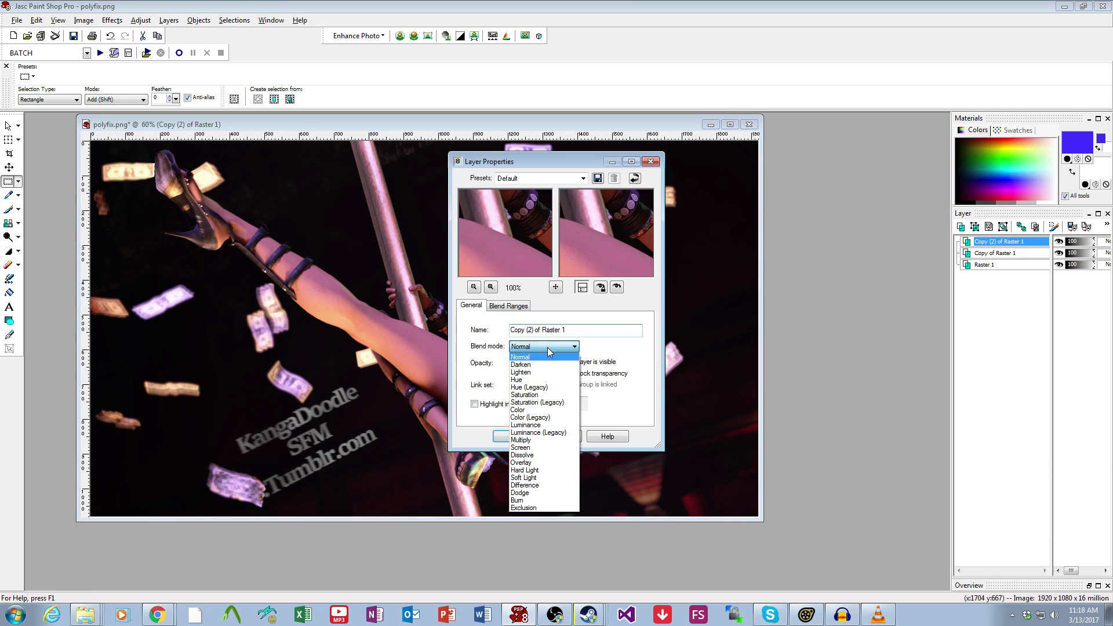
left_click(523, 477)
left_click(510, 436)
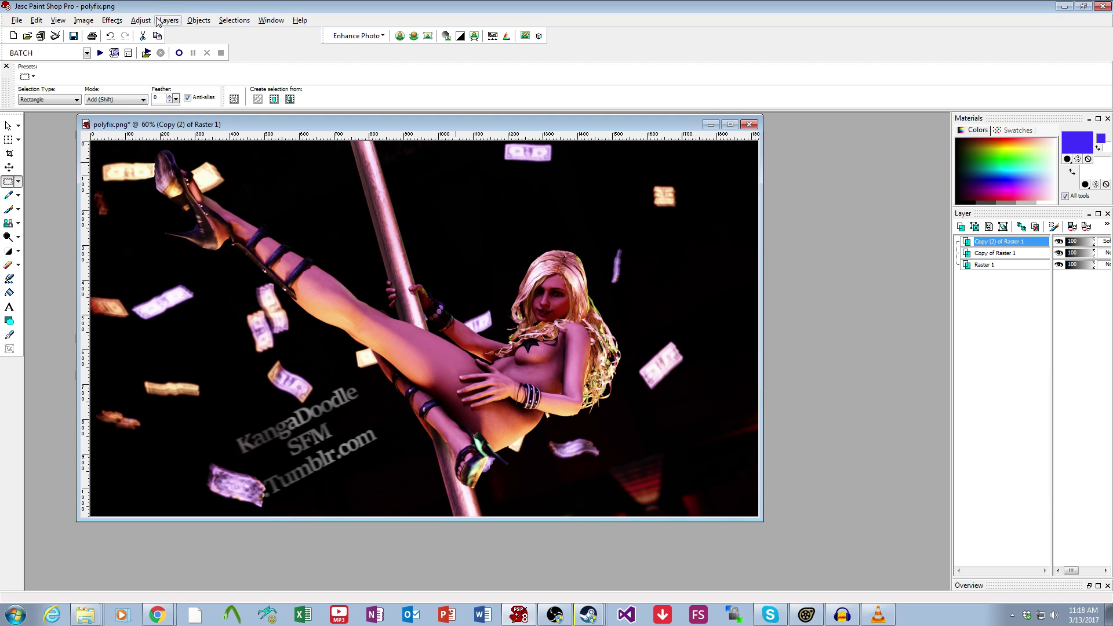
Start a Brightness/Contrast adjustment on the Soft Light layer, trying contrast 25 with brightness 25 and 50
left_click(141, 20)
mouse_move(165, 46)
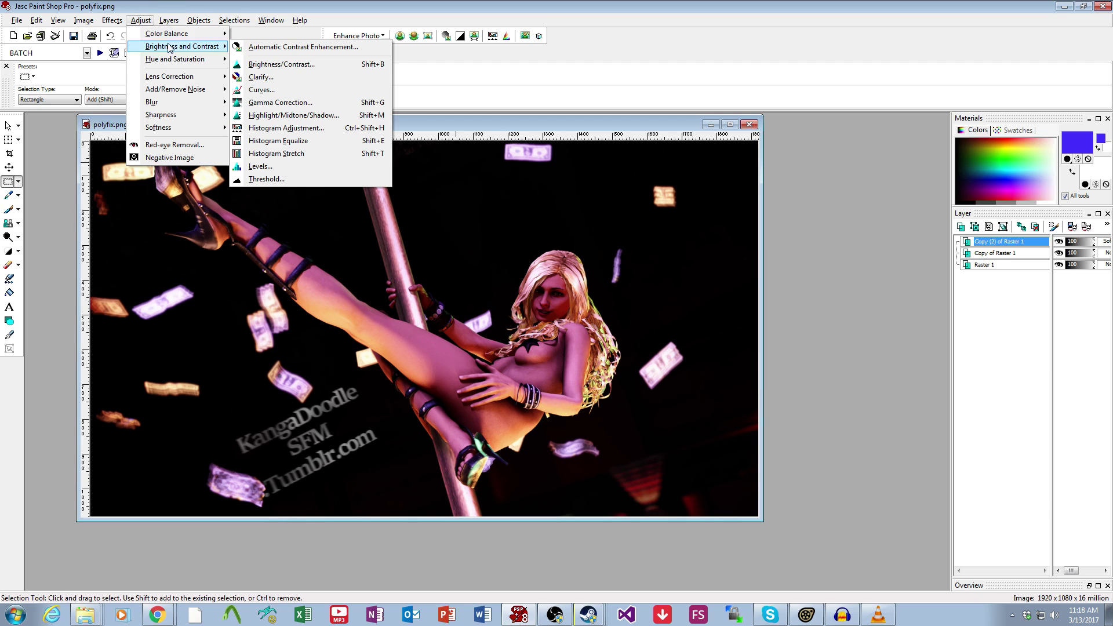
left_click(281, 65)
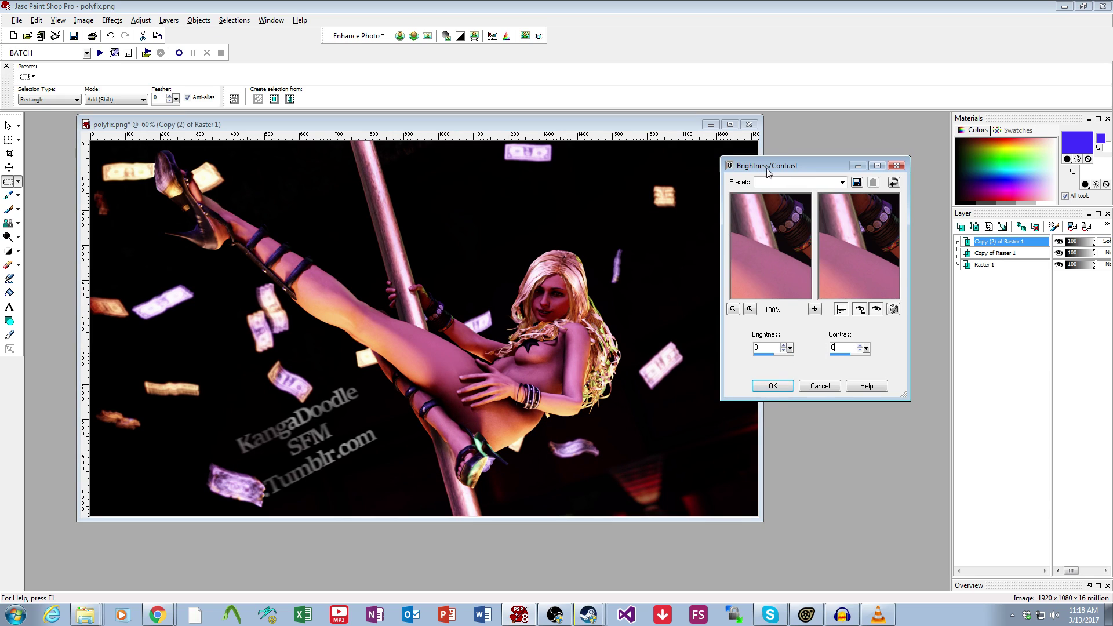
left_click_drag(769, 170, 793, 167)
double_click(780, 345)
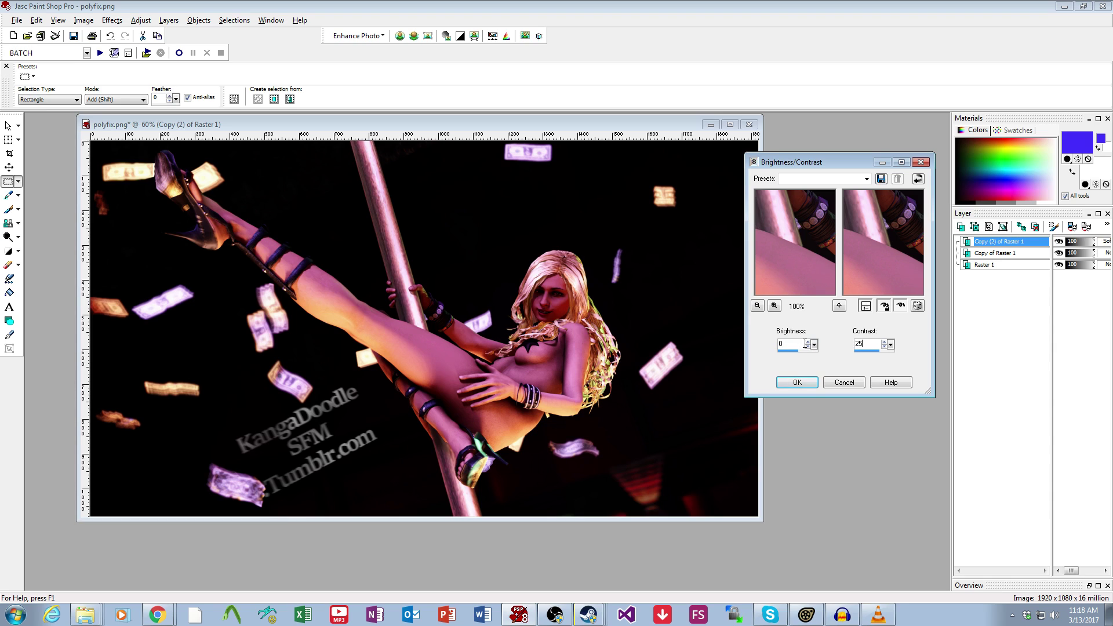
type("25")
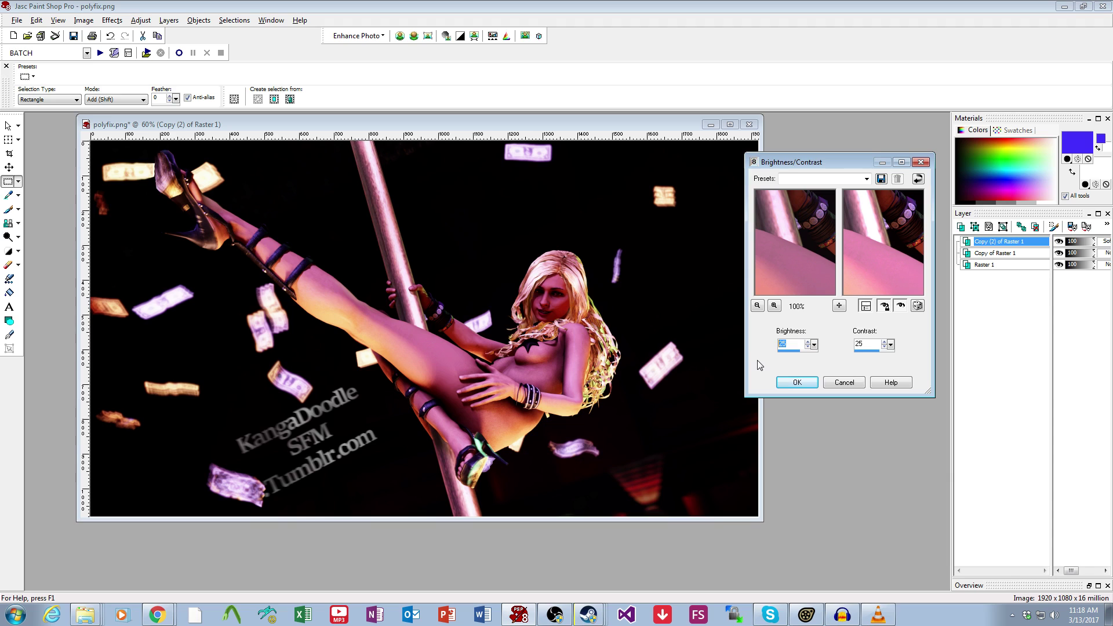
type("50")
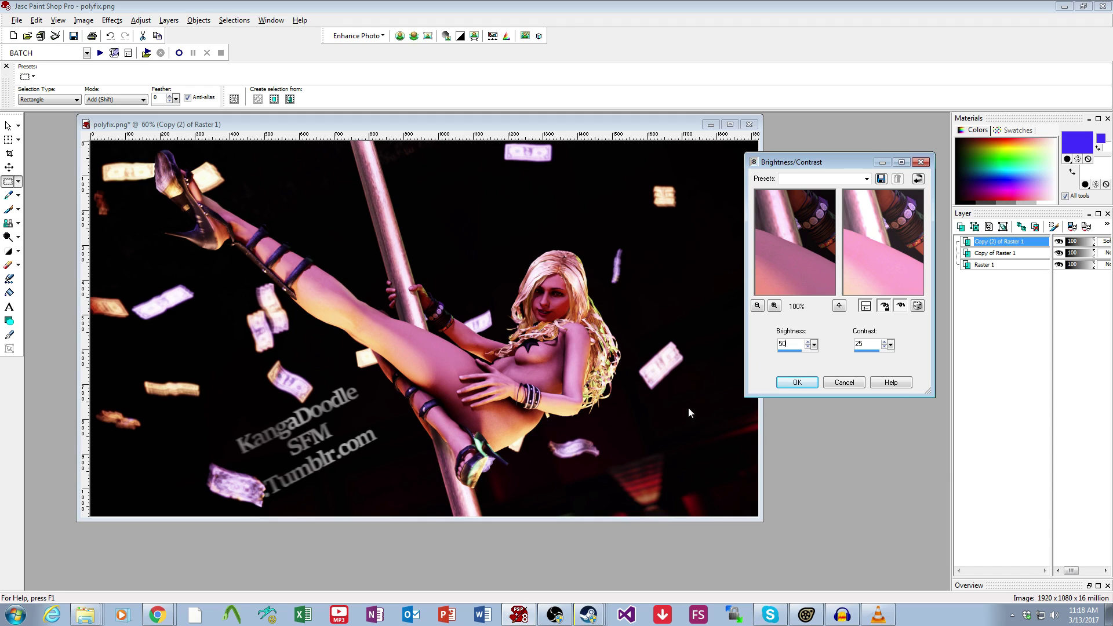
Try contrast 10, settle on contrast -25 with brightness 60, and apply the adjustment to the Soft Light layer
double_click(858, 344)
type("10")
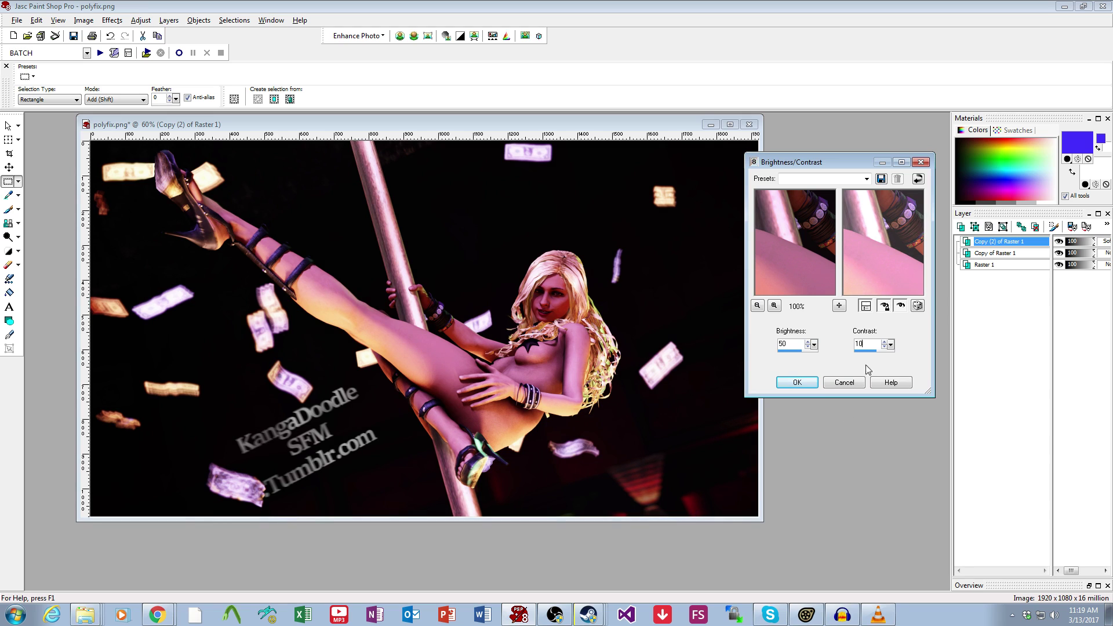
type("-25")
left_click(901, 306)
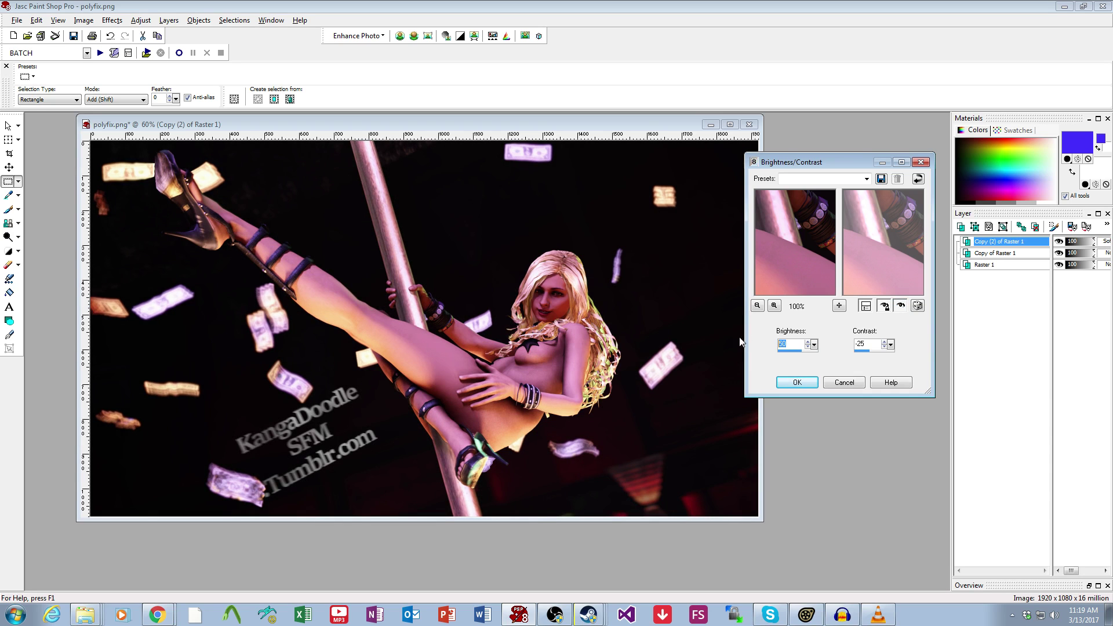
type("60")
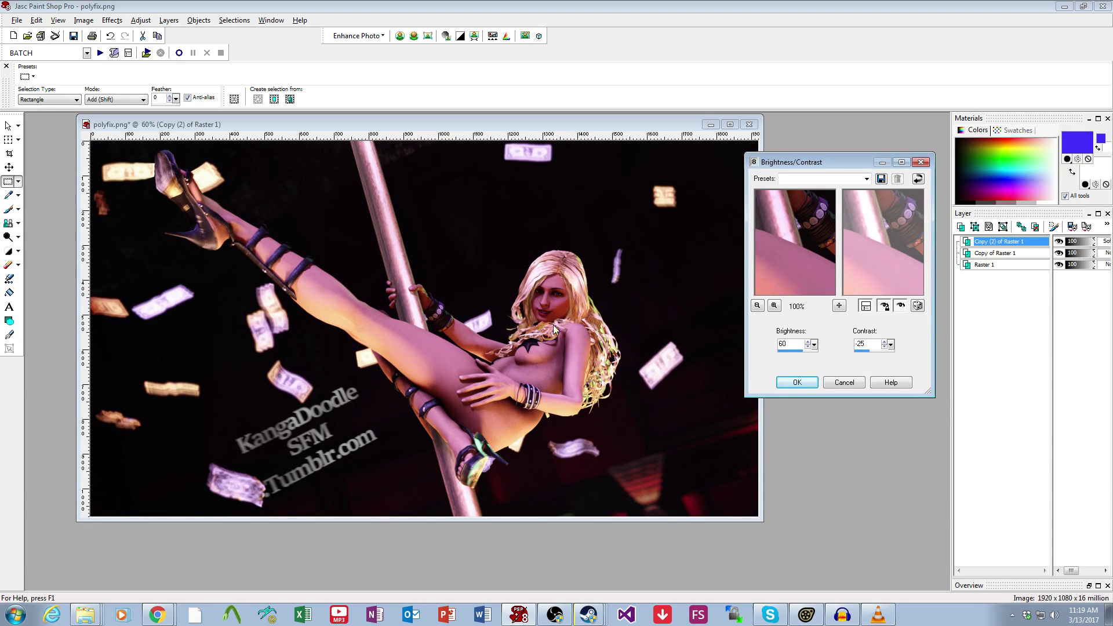
left_click(798, 383)
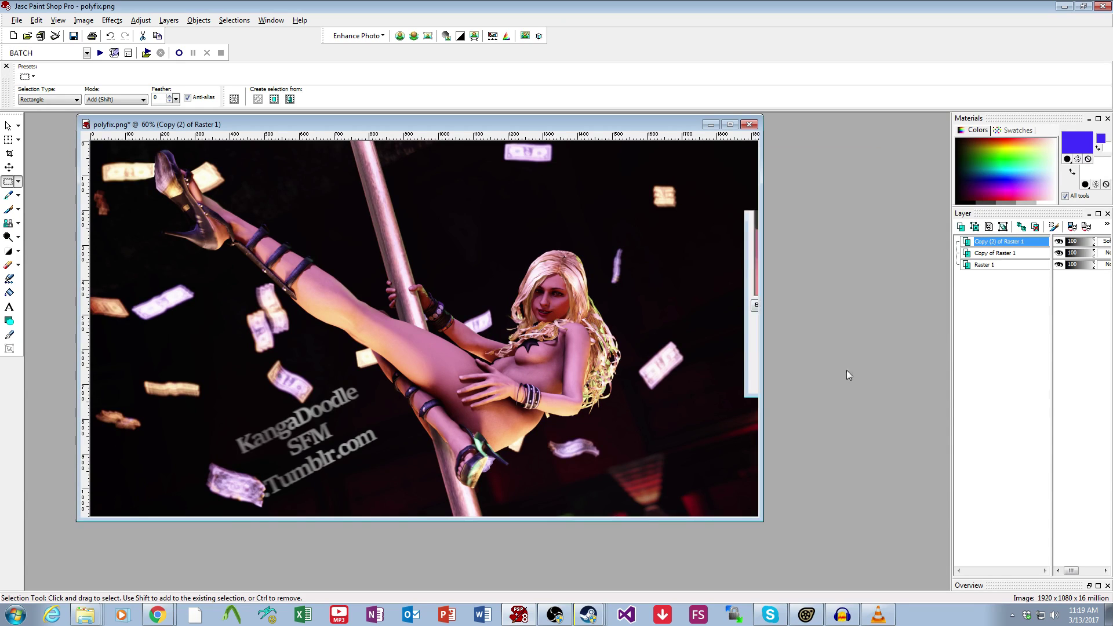
Compare the image with and without the Soft Light layer by switching that layer's visibility
left_click(1058, 241)
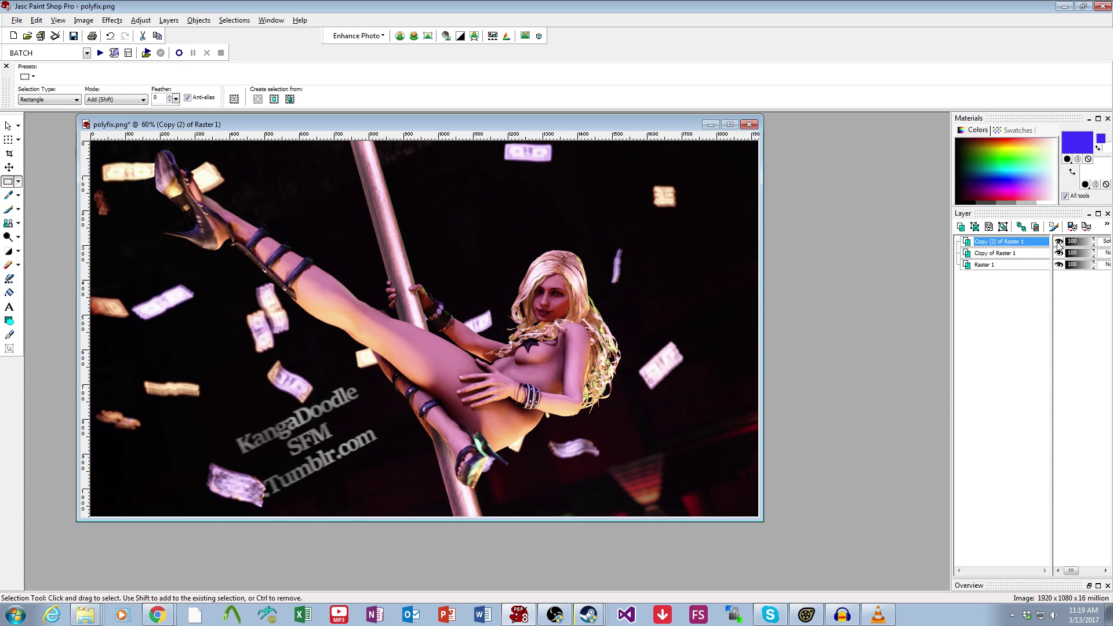
left_click(1059, 241)
left_click(1058, 241)
left_click(1059, 241)
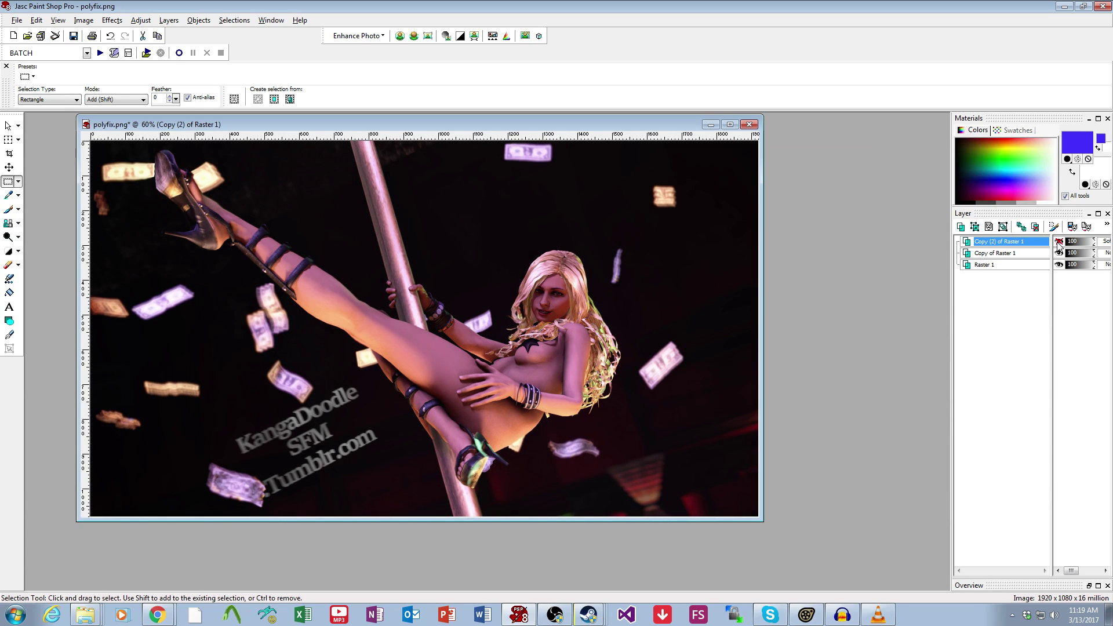
left_click(1059, 241)
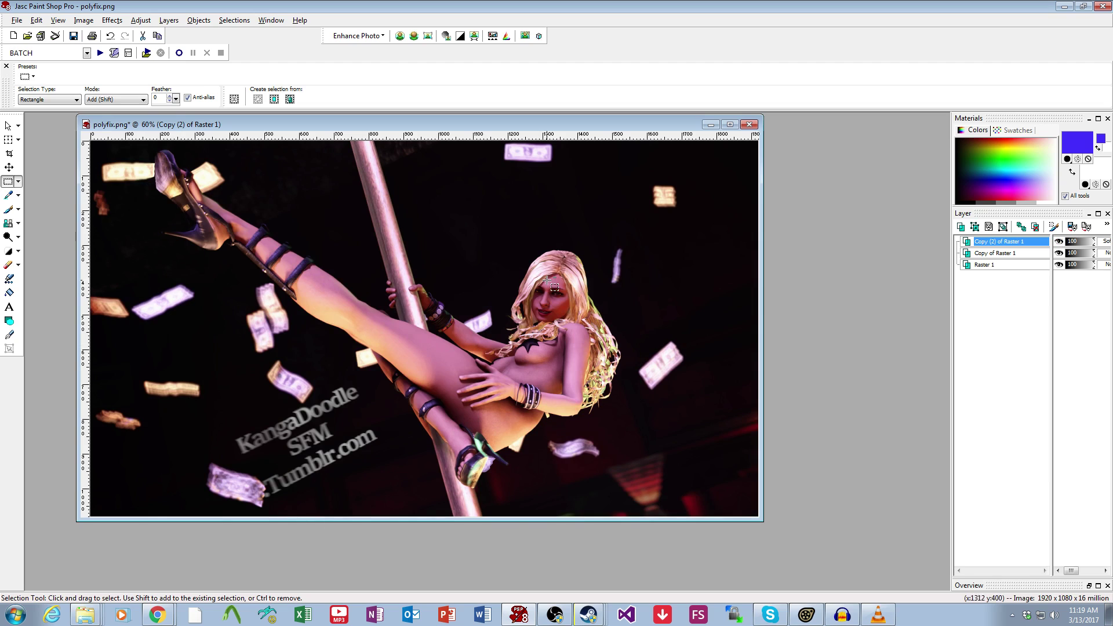
left_click(1059, 242)
left_click(1059, 241)
left_click(1059, 241)
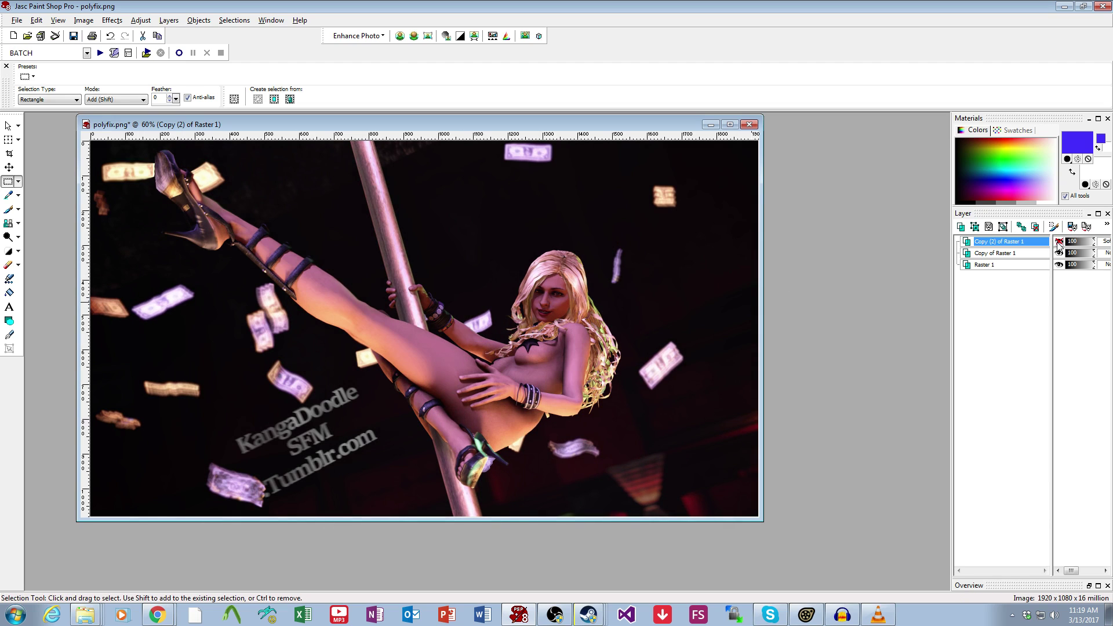
left_click(1058, 241)
left_click(1059, 241)
left_click(1059, 241)
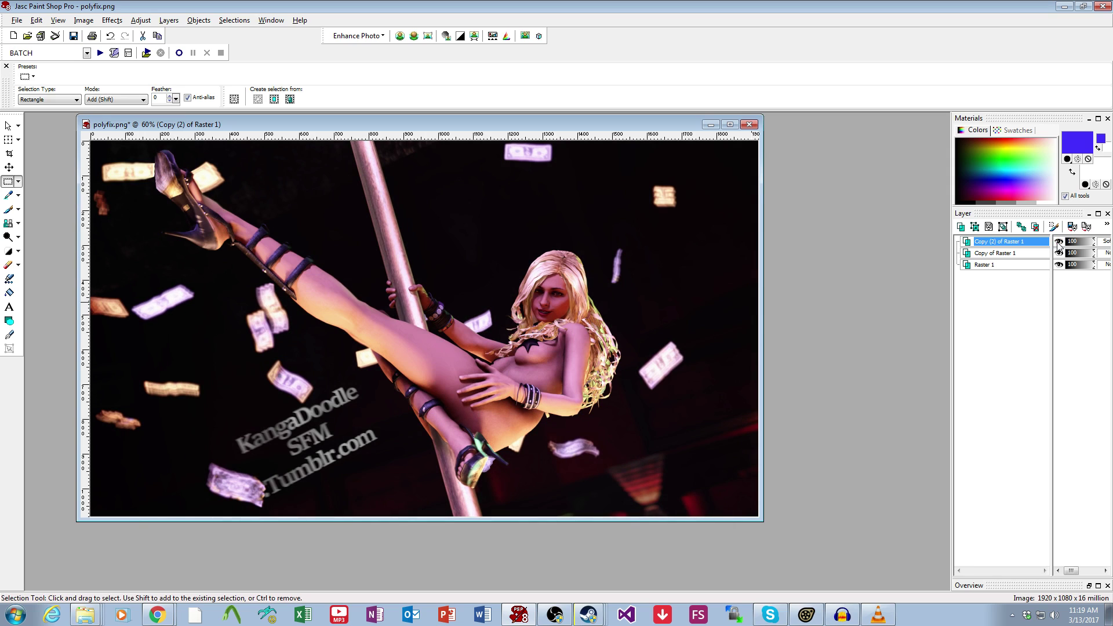
Start a Gaussian Blur on the Soft Light layer and try radius values of 4 and 8
left_click(141, 21)
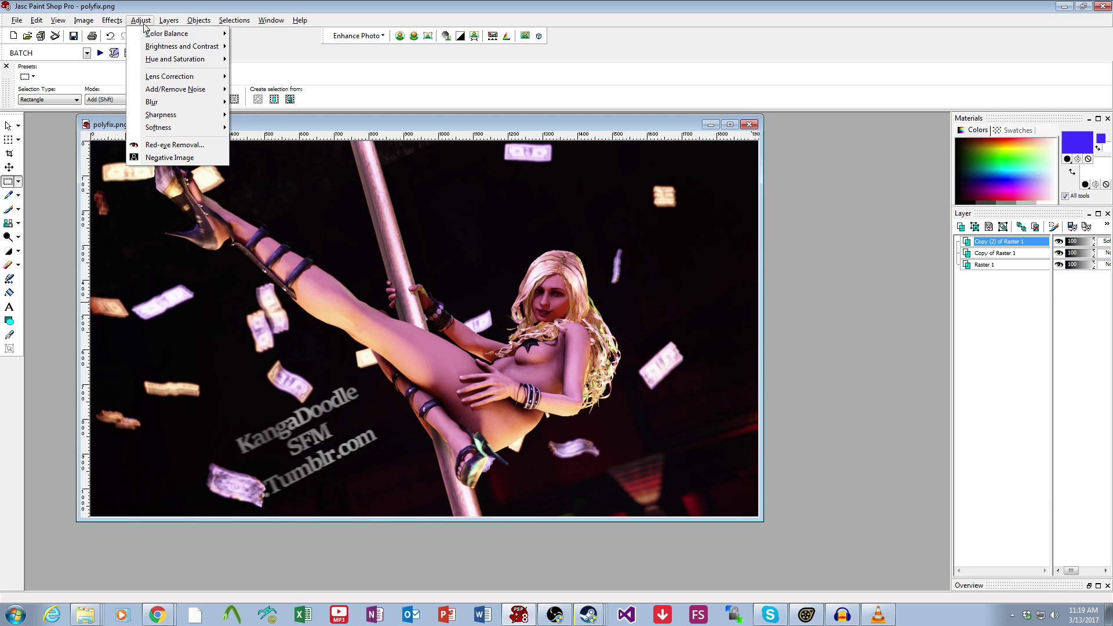
key("Escape")
scroll(623, 382, "up", 1)
scroll(622, 382, "up", 1)
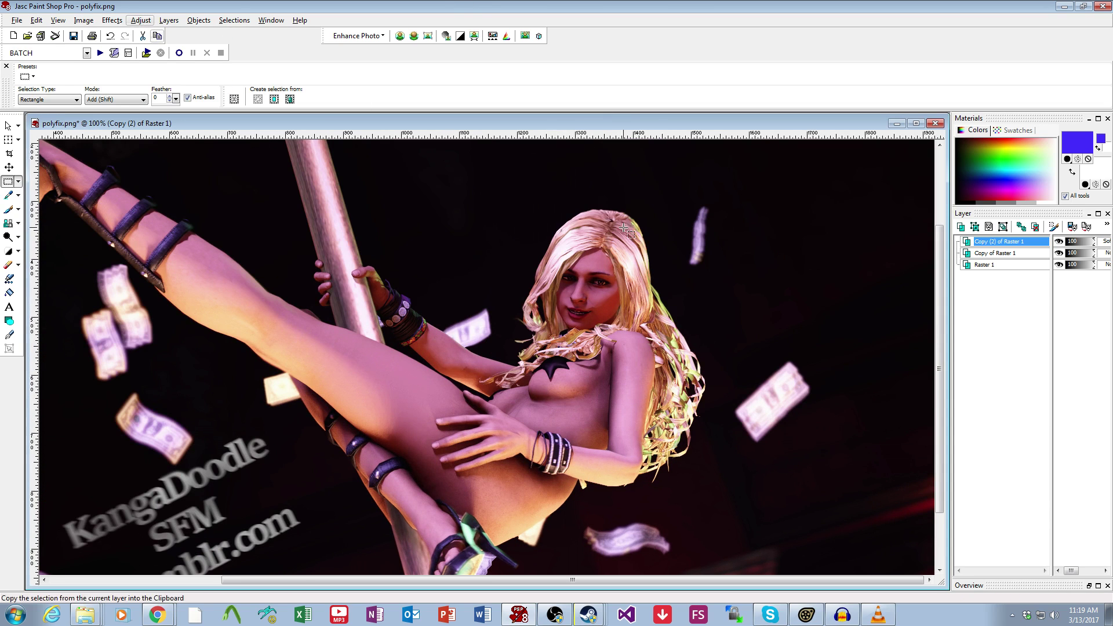
left_click_drag(939, 252, 935, 214)
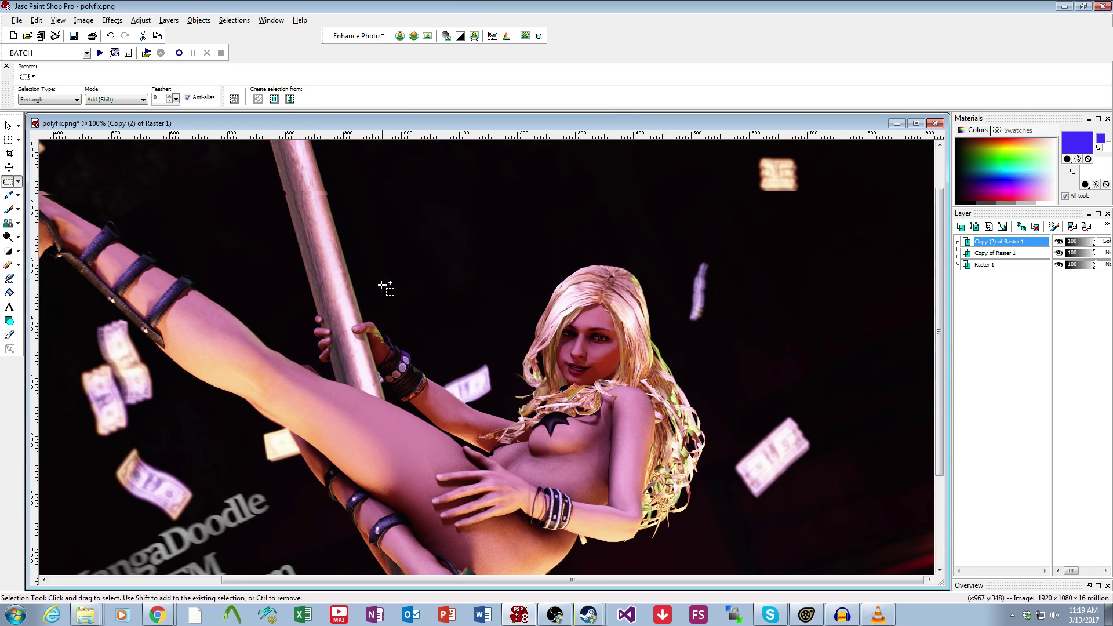
left_click_drag(385, 286, 525, 341)
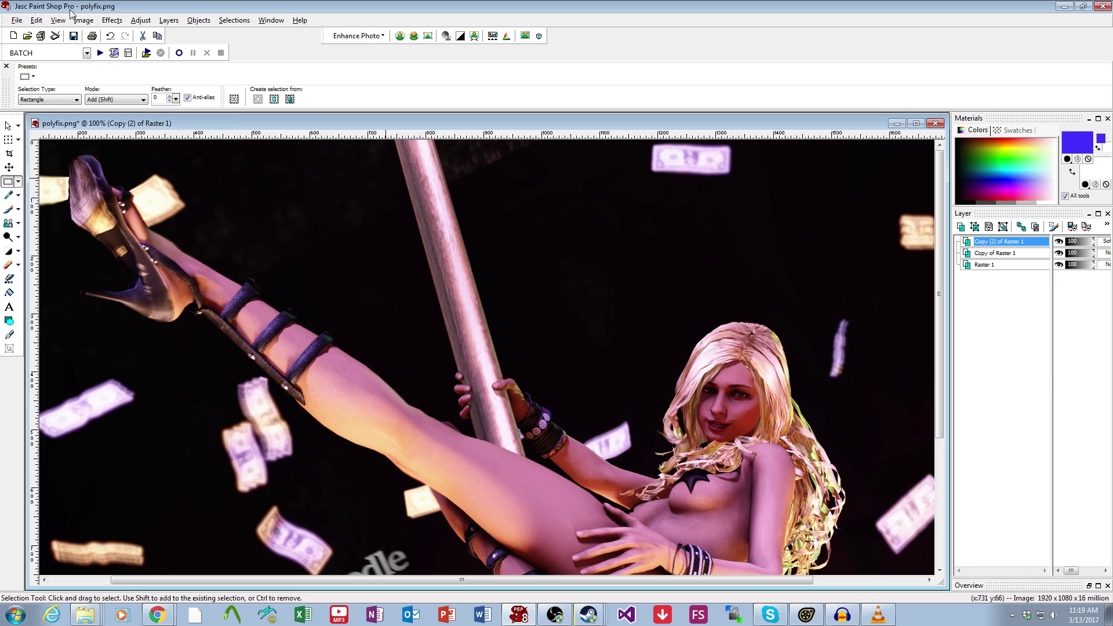
left_click(140, 19)
mouse_move(191, 102)
left_click(271, 141)
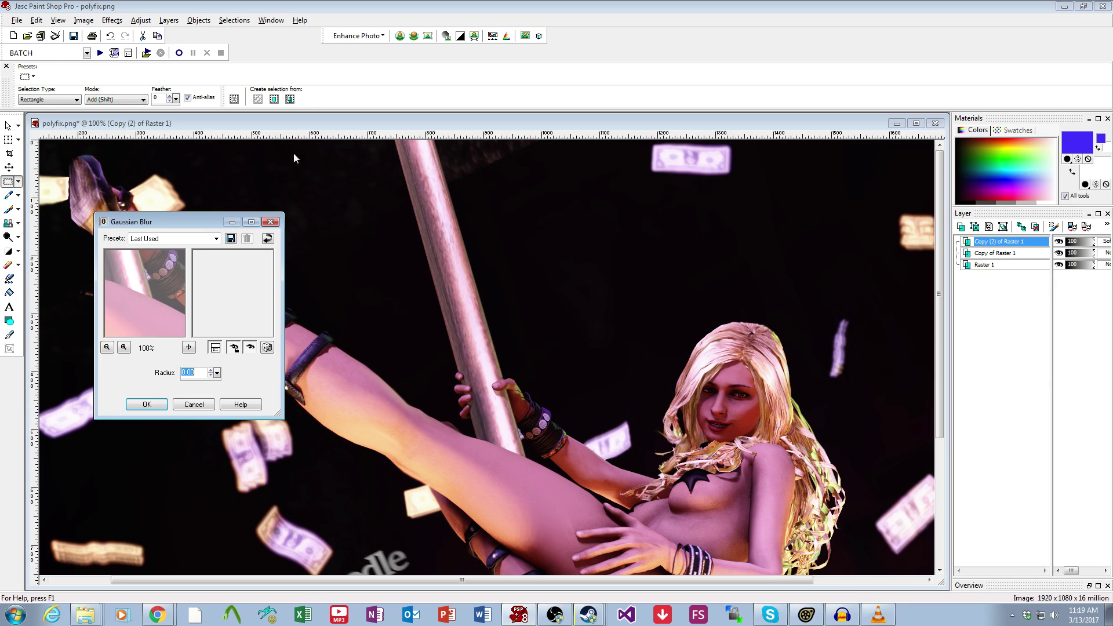
left_click_drag(189, 230, 821, 145)
type("4")
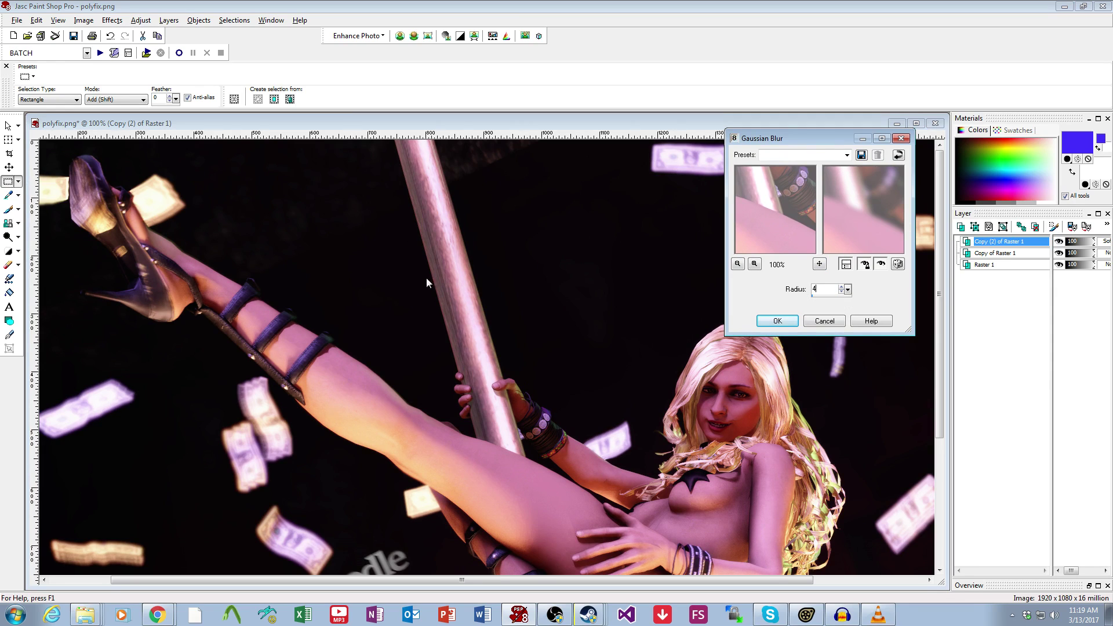
key("BackSpace")
type("8")
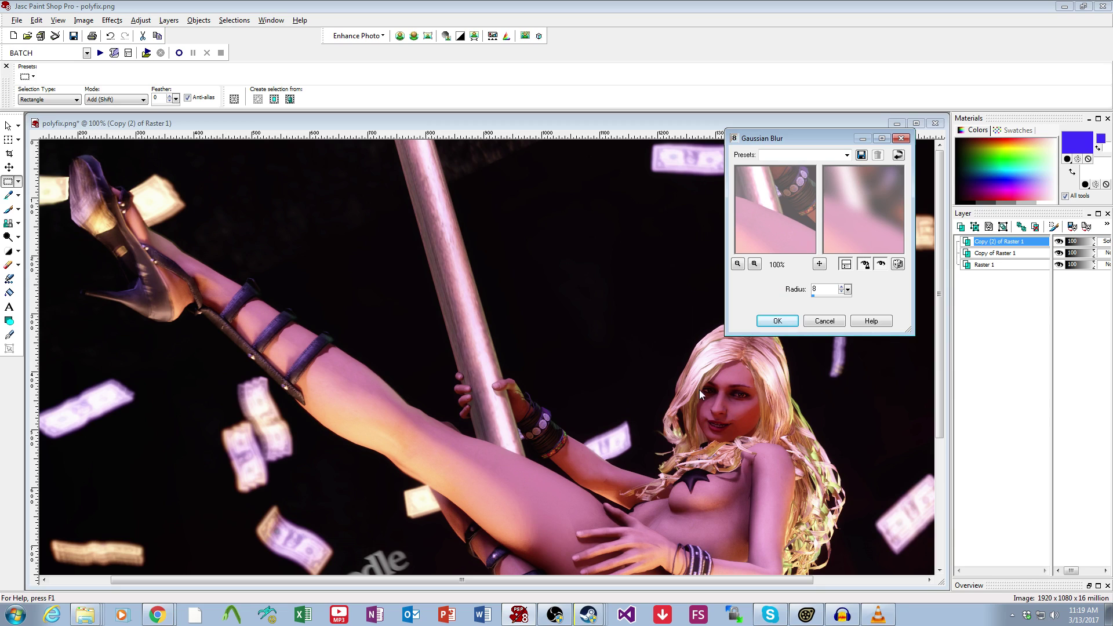
Set the Gaussian Blur radius to 6, compare it with the unblurred image, and apply it
left_click(880, 264)
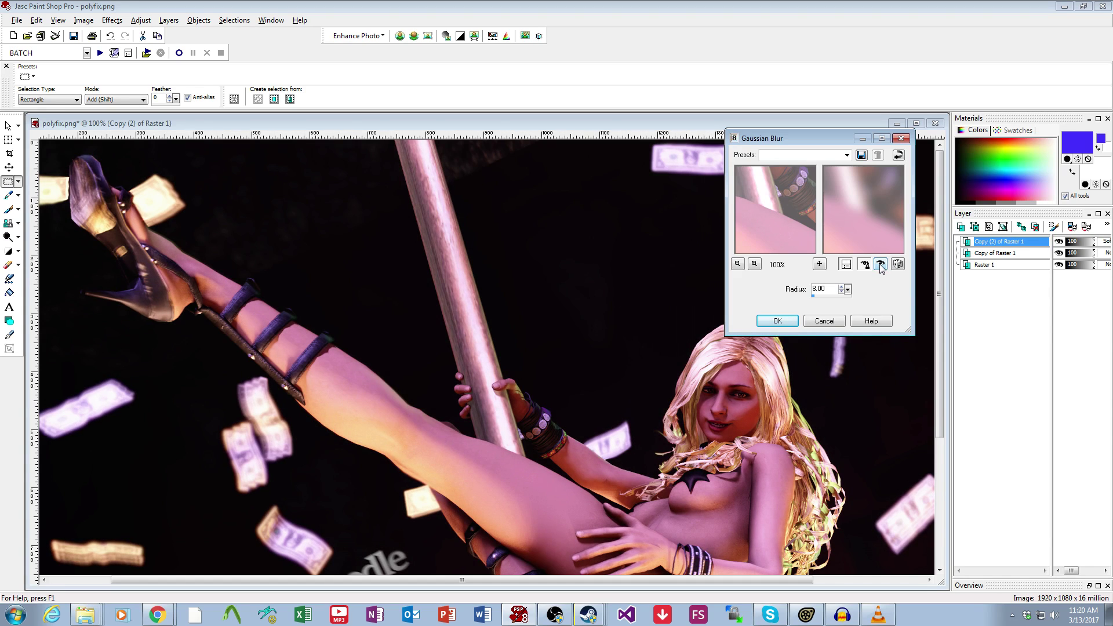
double_click(824, 290)
type("6")
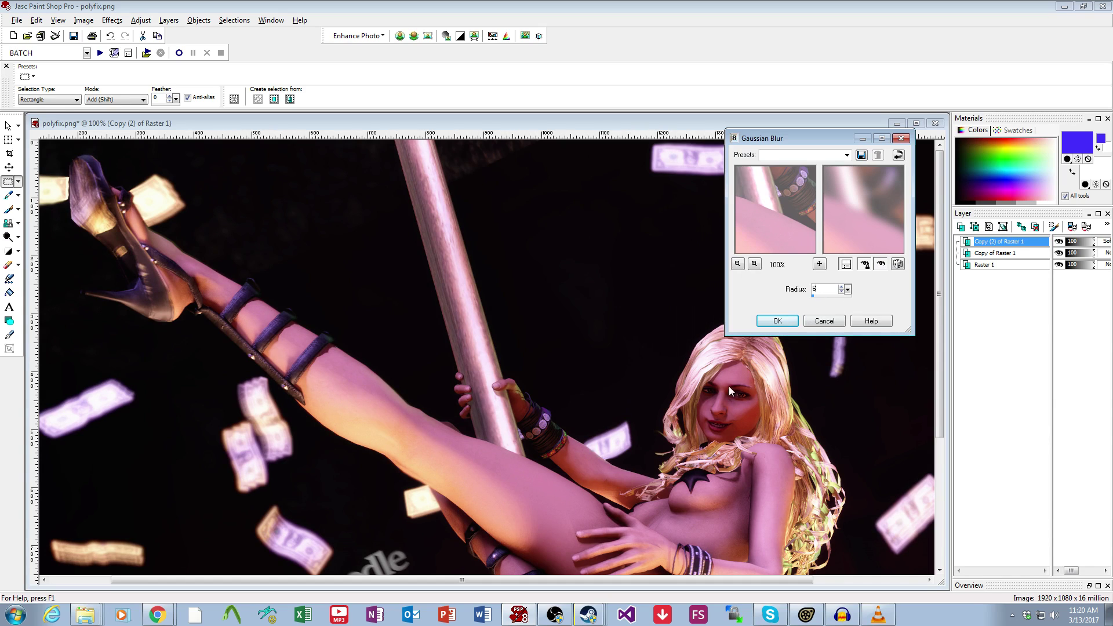
left_click(880, 265)
left_click(880, 265)
left_click(777, 321)
Merge the blurred Soft Light layer down into the copied layer beneath it
scroll(493, 429, "down", 2)
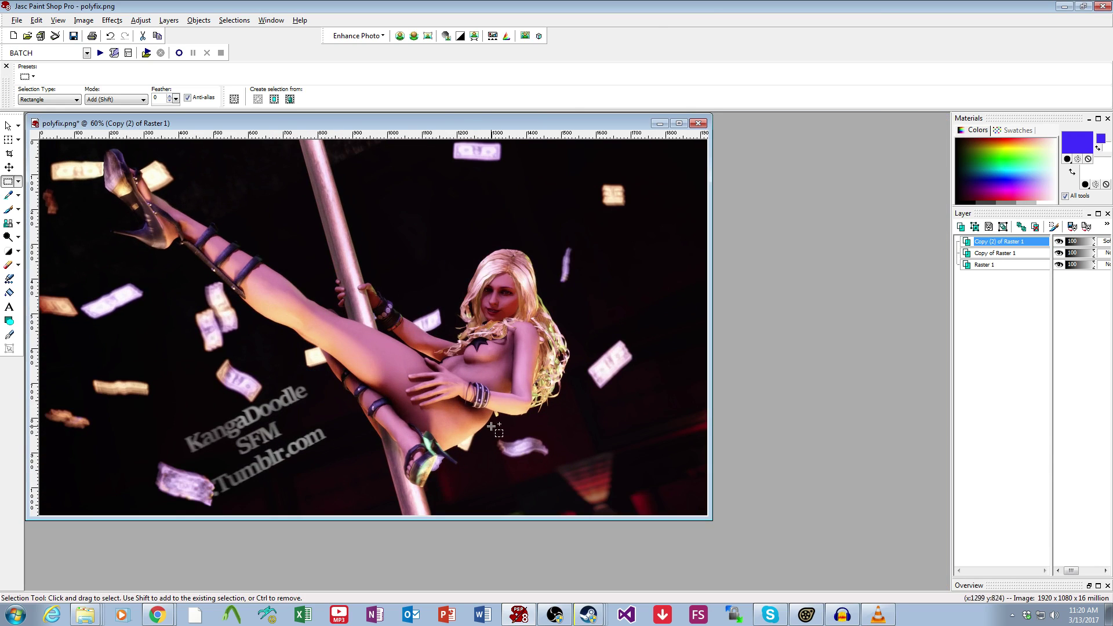
right_click(1015, 484)
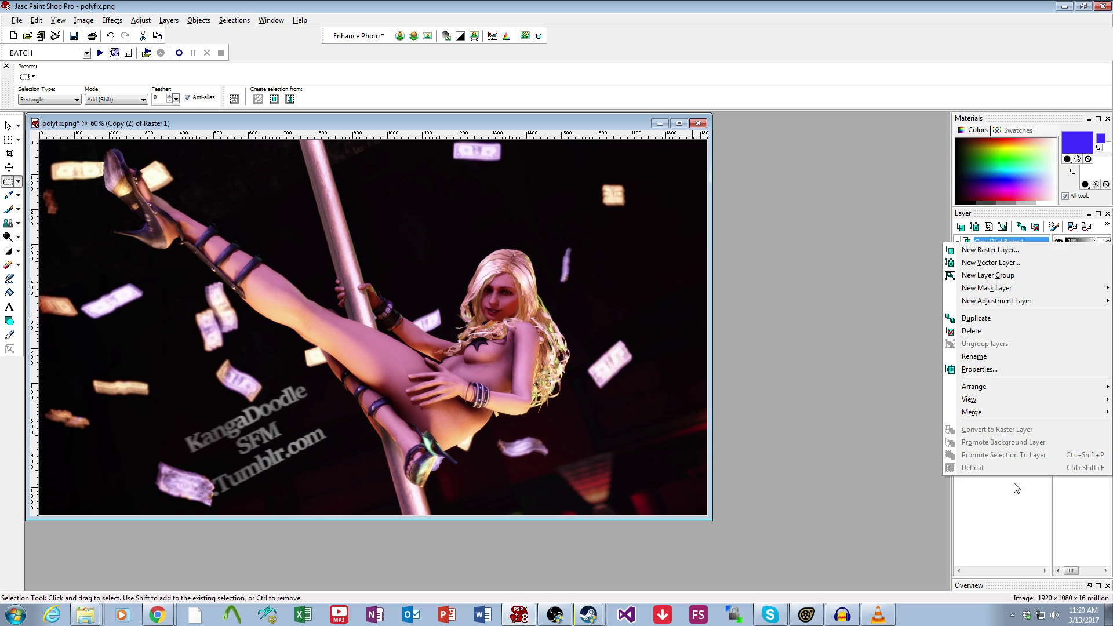
mouse_move(973, 412)
left_click(905, 413)
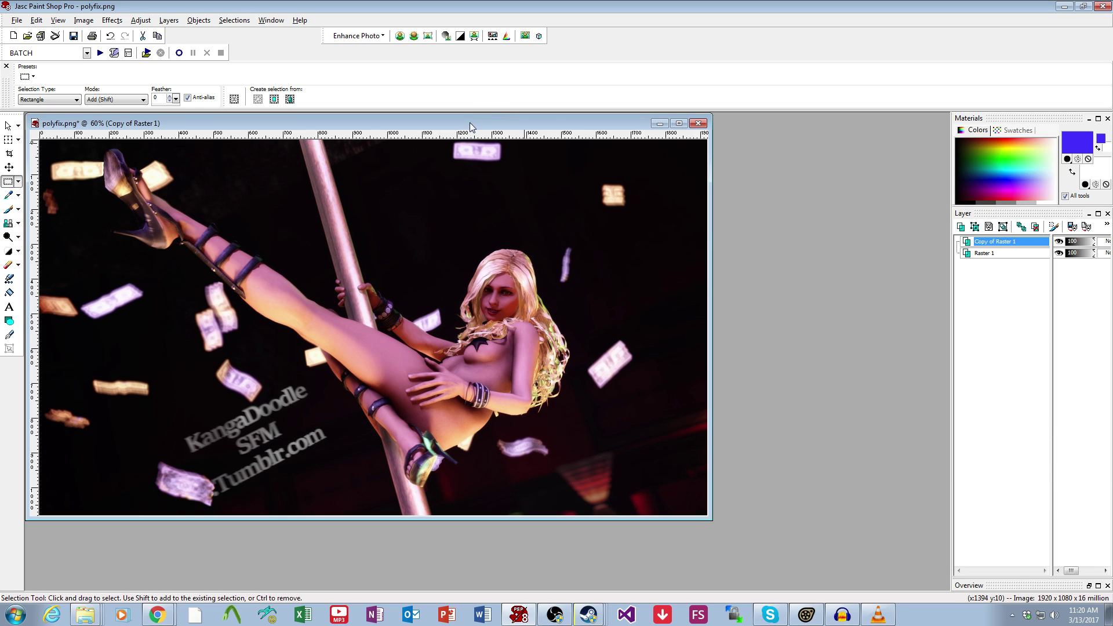
Compare the corrected copy with the original image by switching the corrected layer's visibility off and on
left_click_drag(470, 123, 565, 127)
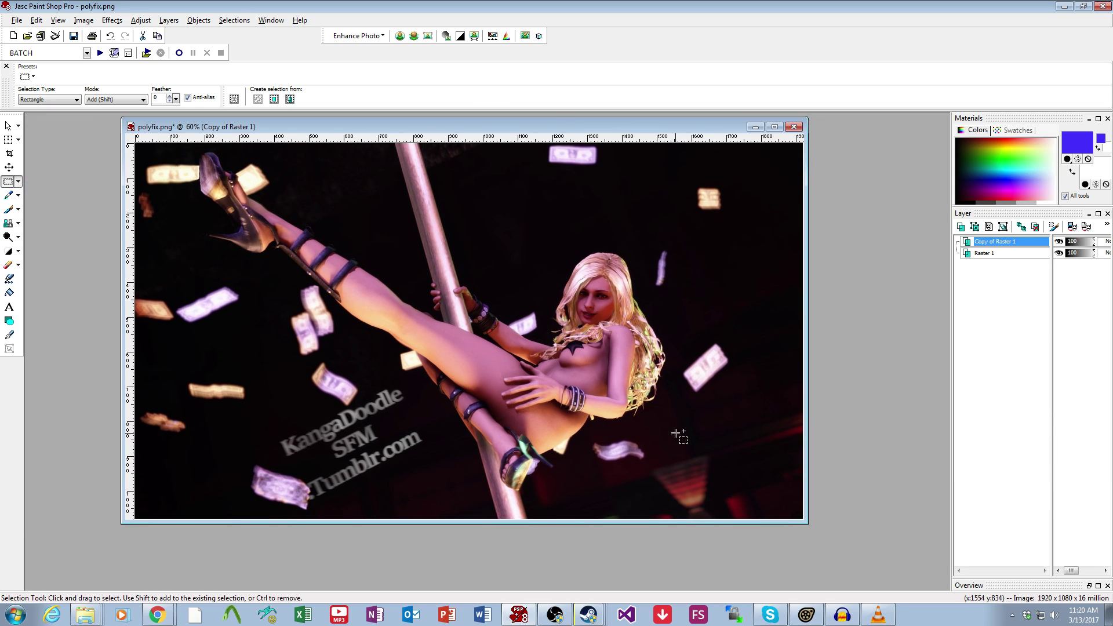
left_click(1060, 242)
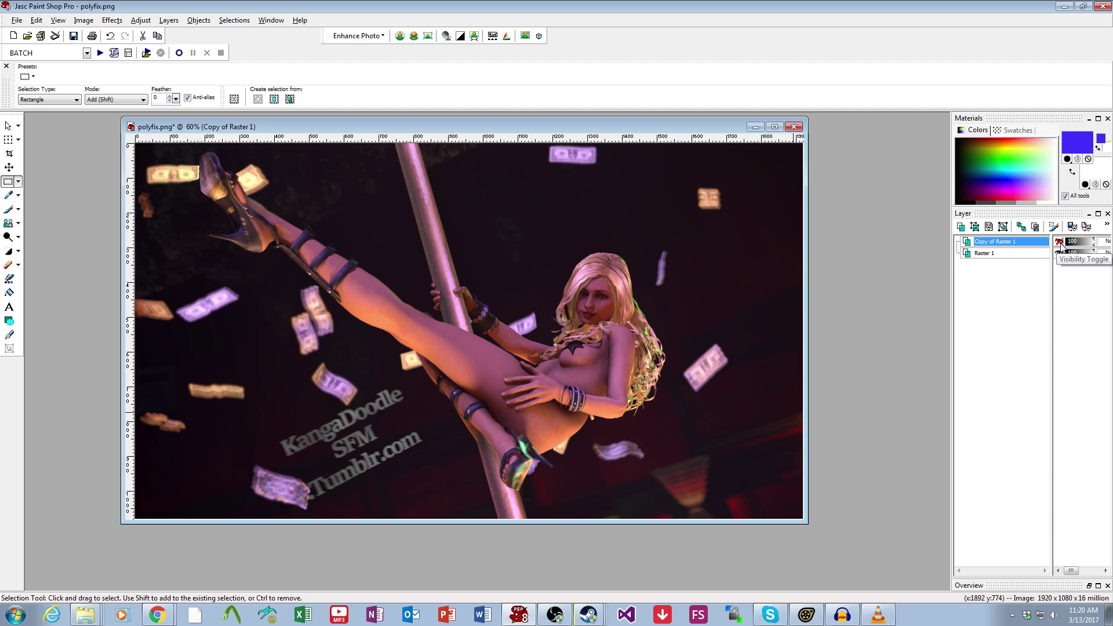
left_click(1060, 242)
left_click(1060, 243)
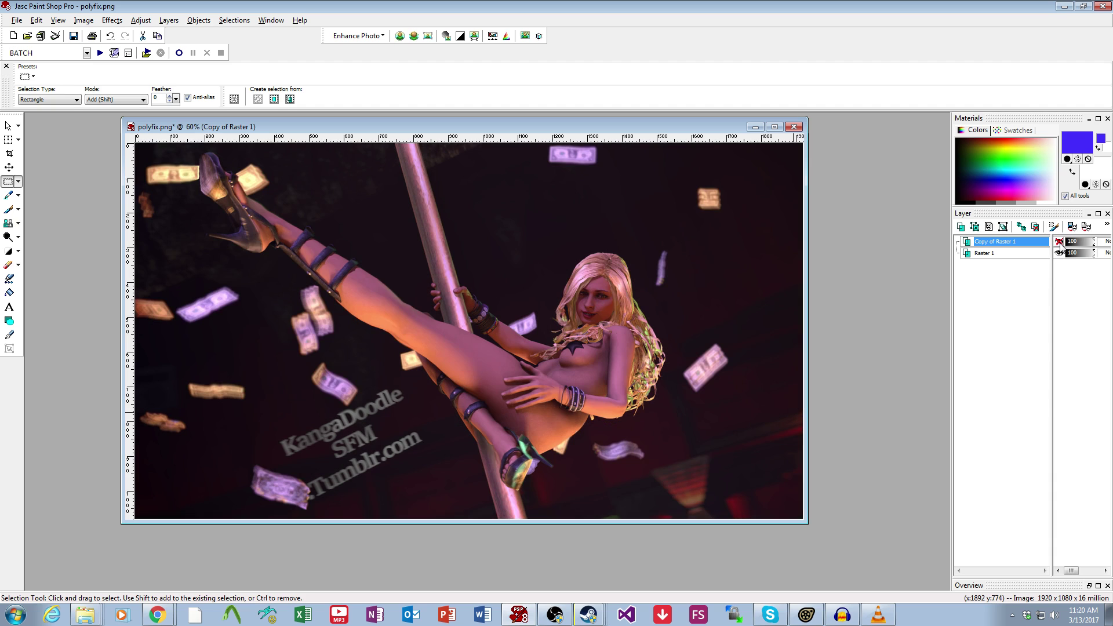
left_click(1060, 243)
left_click(1060, 243)
left_click(1059, 242)
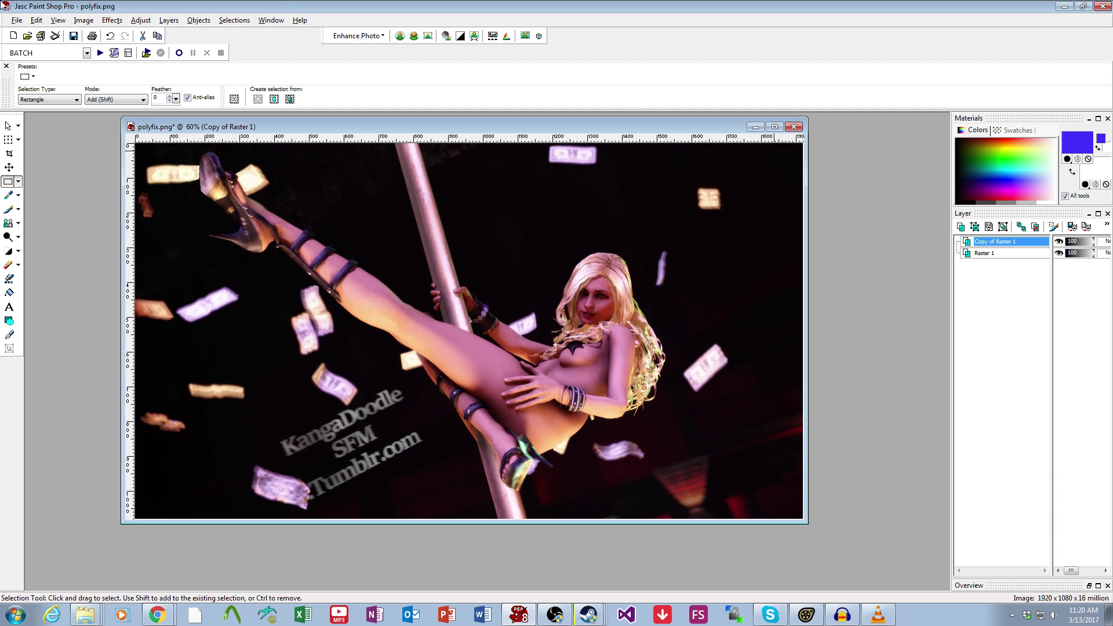
Save the image to the Desktop as Poly_Color1.png, replacing the existing file and accepting the merge for the PNG format
left_click(17, 20)
left_click(36, 115)
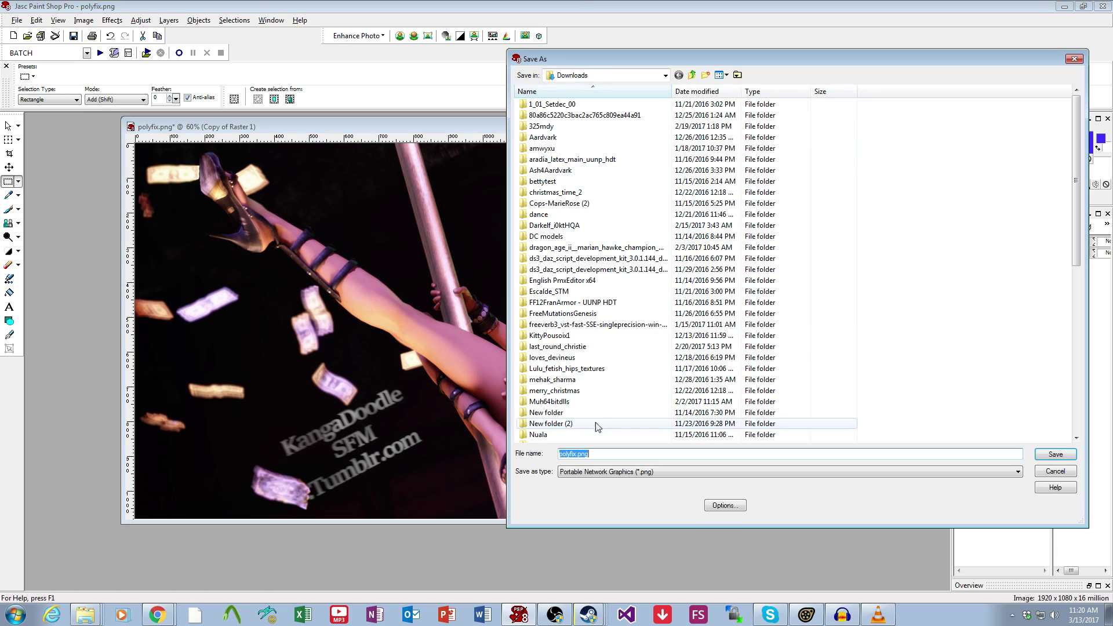
left_click(590, 76)
left_click(571, 90)
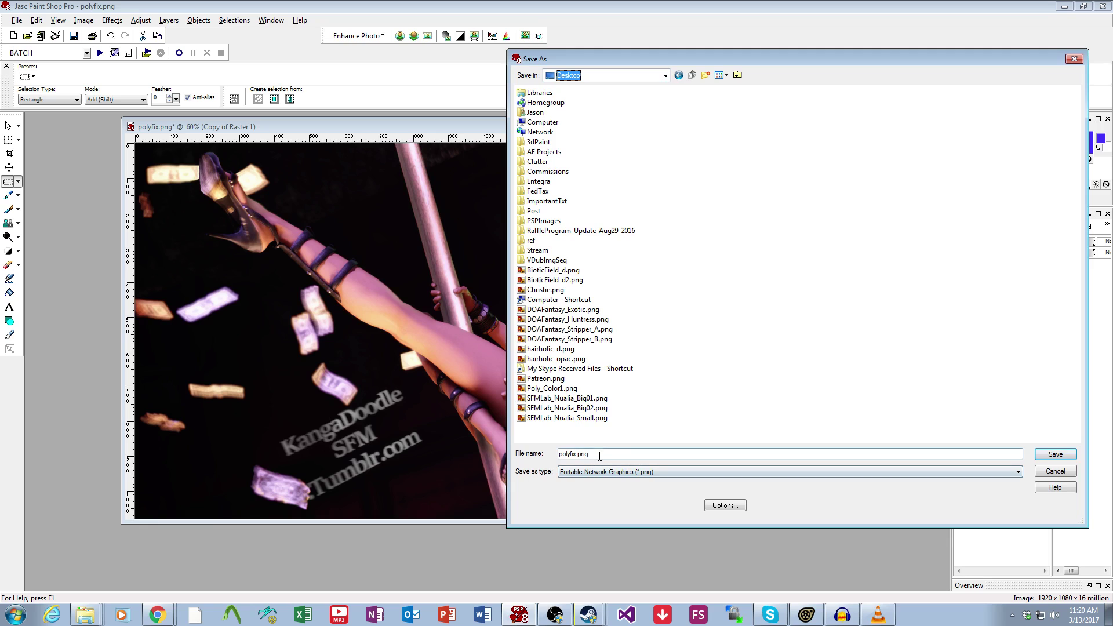
left_click(580, 389)
left_click(1056, 454)
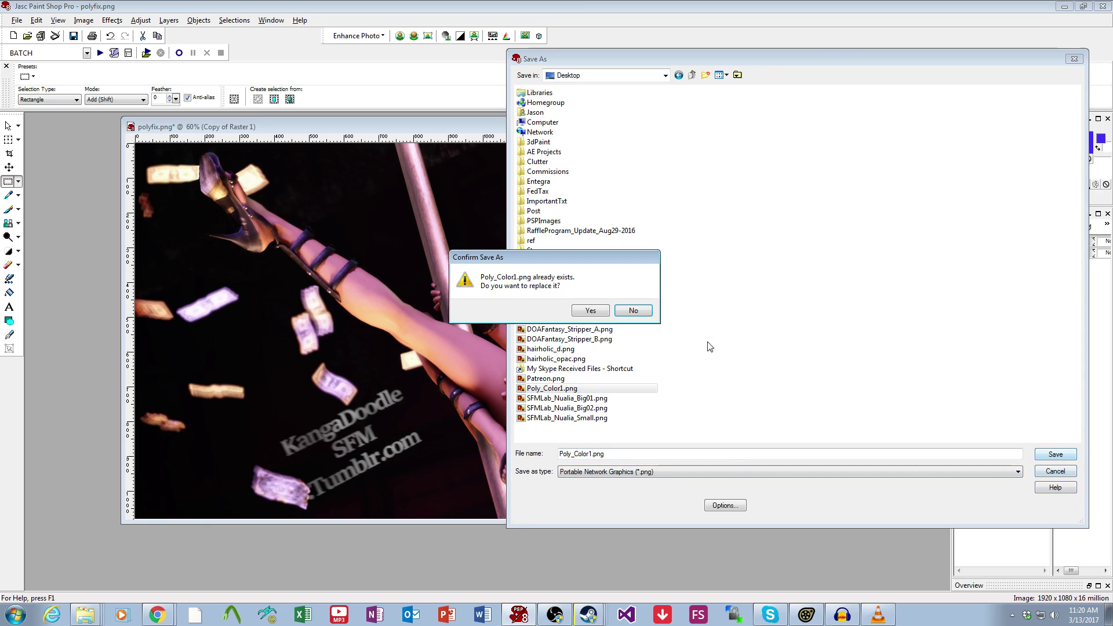
key("Return")
left_click(608, 336)
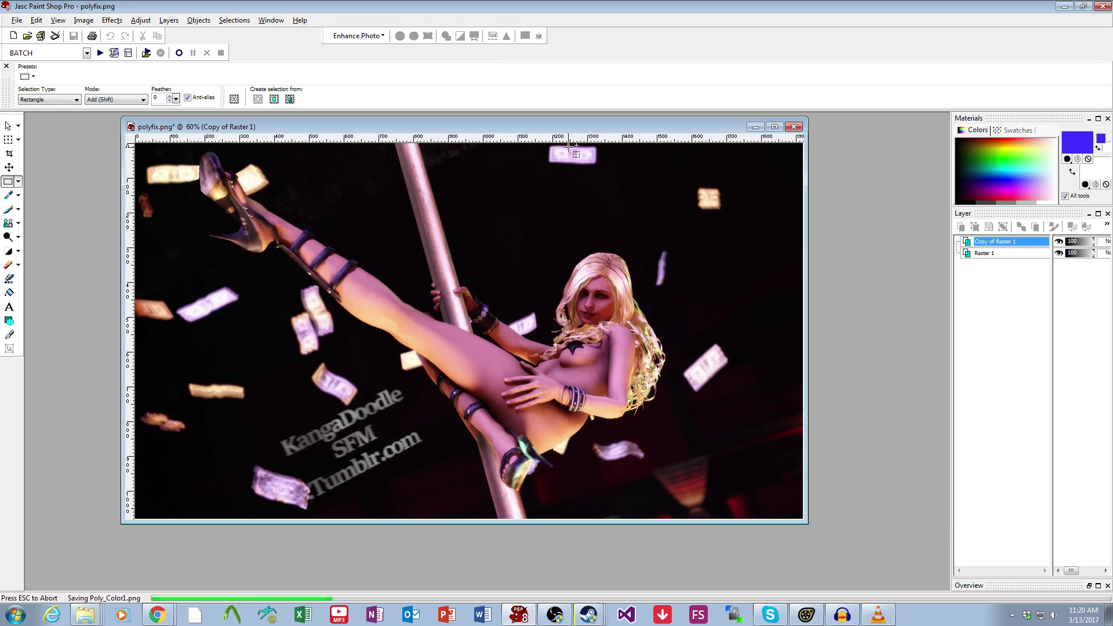
left_click_drag(559, 123, 508, 117)
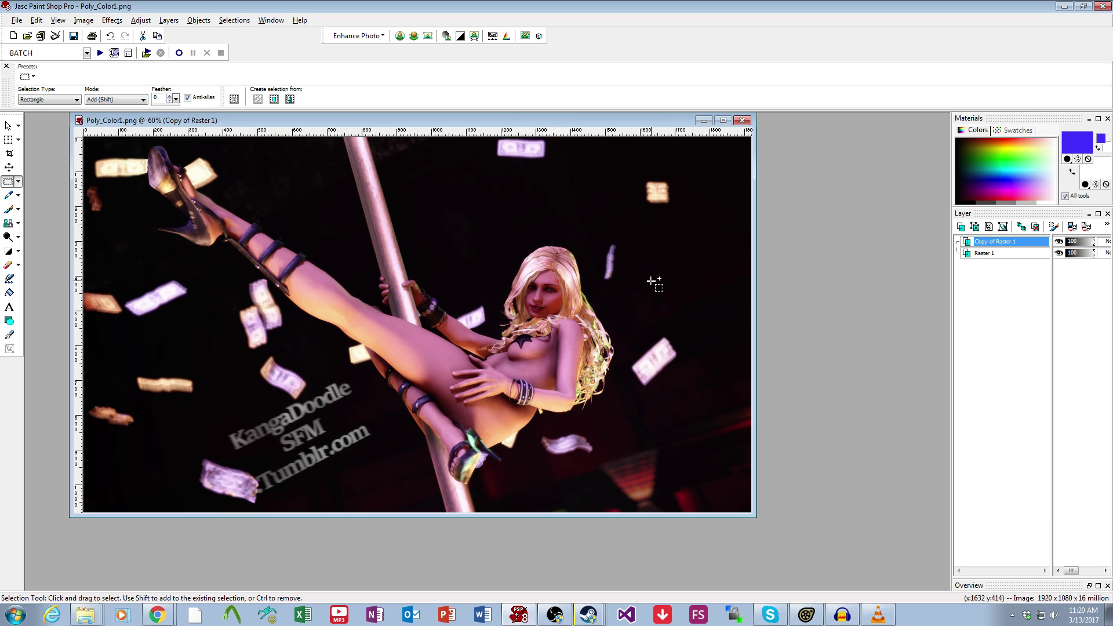
Hide the corrected layer, duplicate the original Raster 1 layer, and place the new copy at the top of the layer stack
left_click(1059, 241)
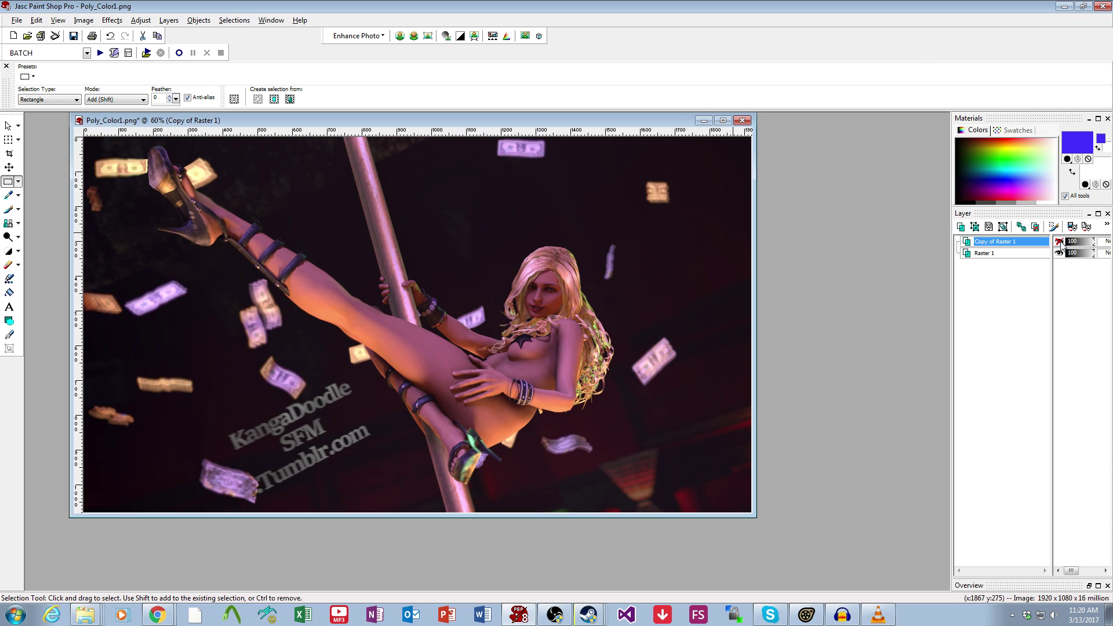
left_click(1014, 253)
key("ctrl+shift+d")
left_click_drag(1012, 253, 1009, 241)
mouse_move(554, 120)
left_mouse_down()
mouse_move(576, 121)
mouse_move(562, 121)
left_mouse_up()
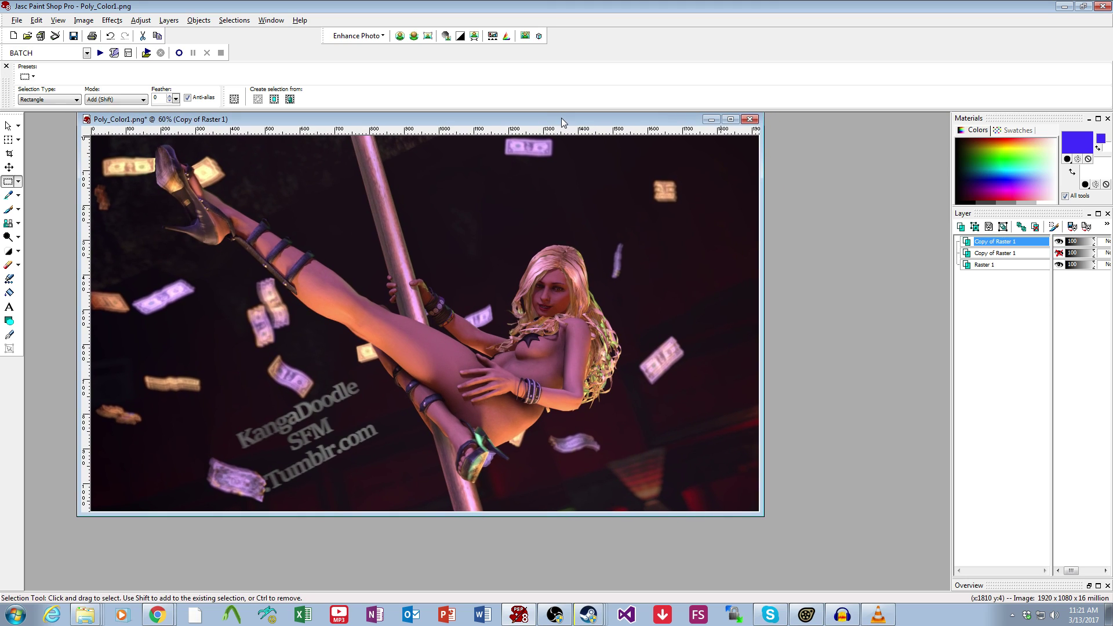
Save the image under the new name Poly_Color2.png on the Desktop in PNG format
left_click(17, 19)
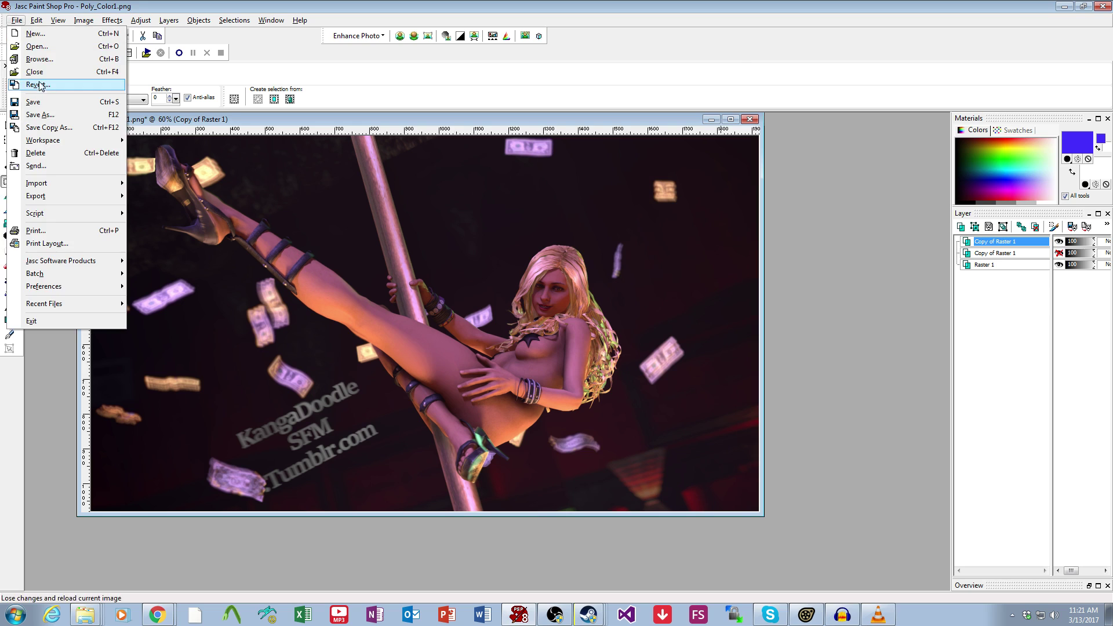
left_click(46, 113)
left_click(582, 454)
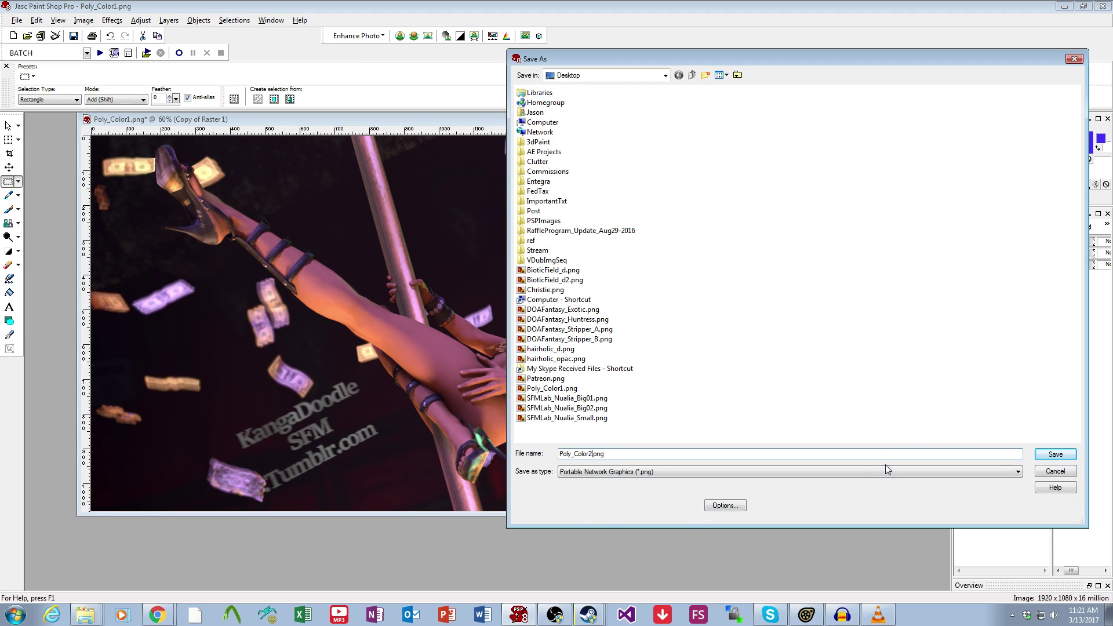
left_click(1052, 454)
left_click(614, 341)
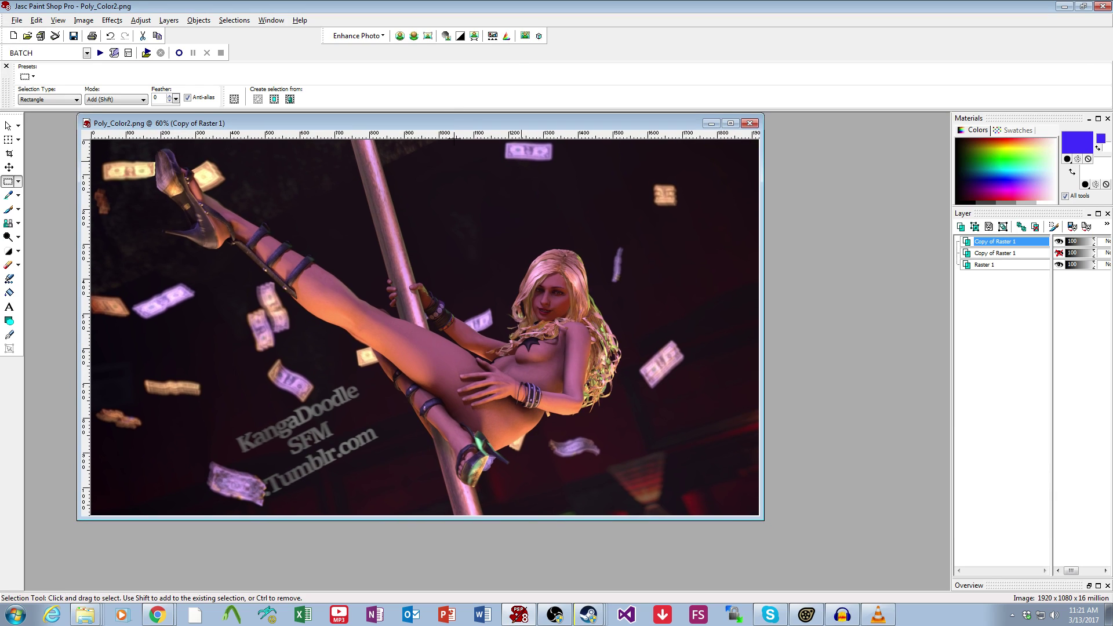
Apply Hue/Saturation/Lightness to the top layer with the master saturation set to 25
left_click(141, 20)
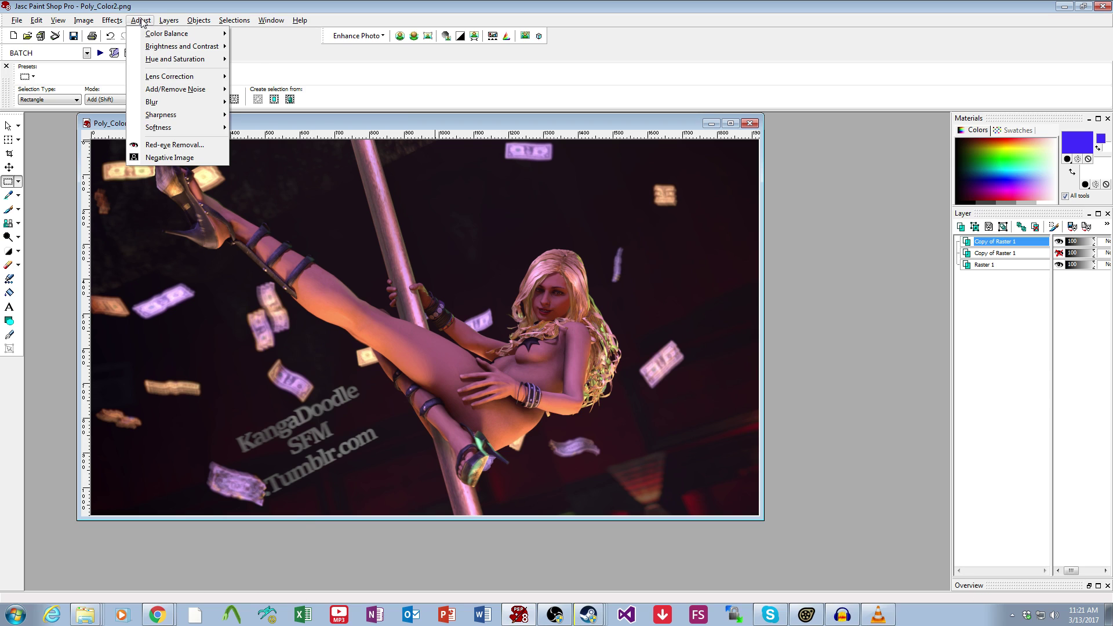
mouse_move(185, 91)
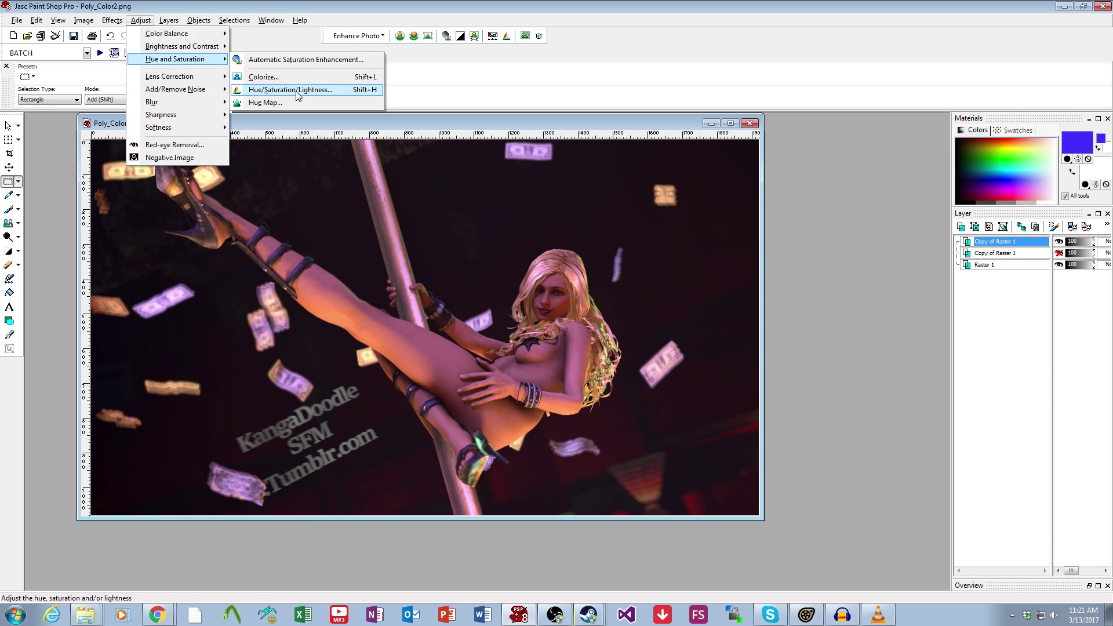
left_click(296, 81)
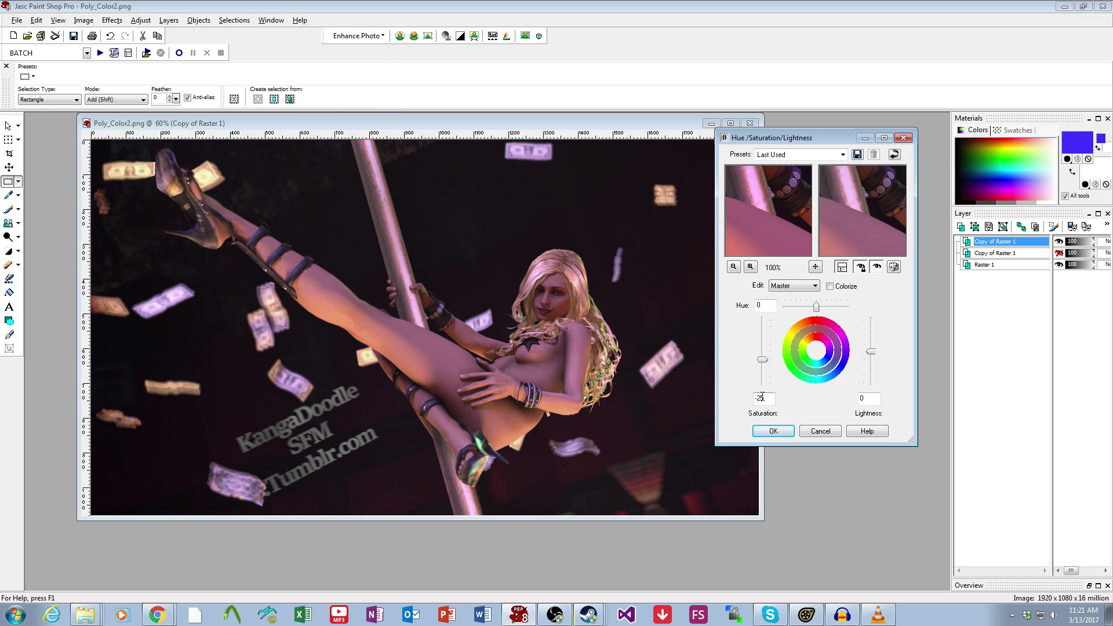
key("BackSpace")
key("BackSpace")
key("BackSpace")
type("-0")
key("BackSpace")
key("BackSpace")
type("0")
type("25")
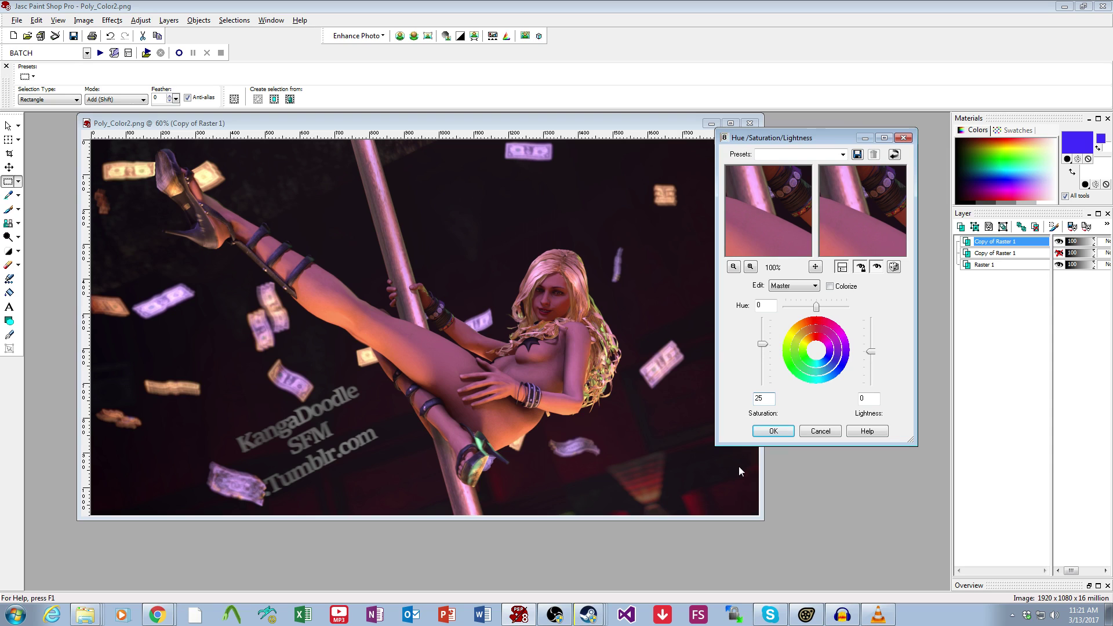
left_click(766, 434)
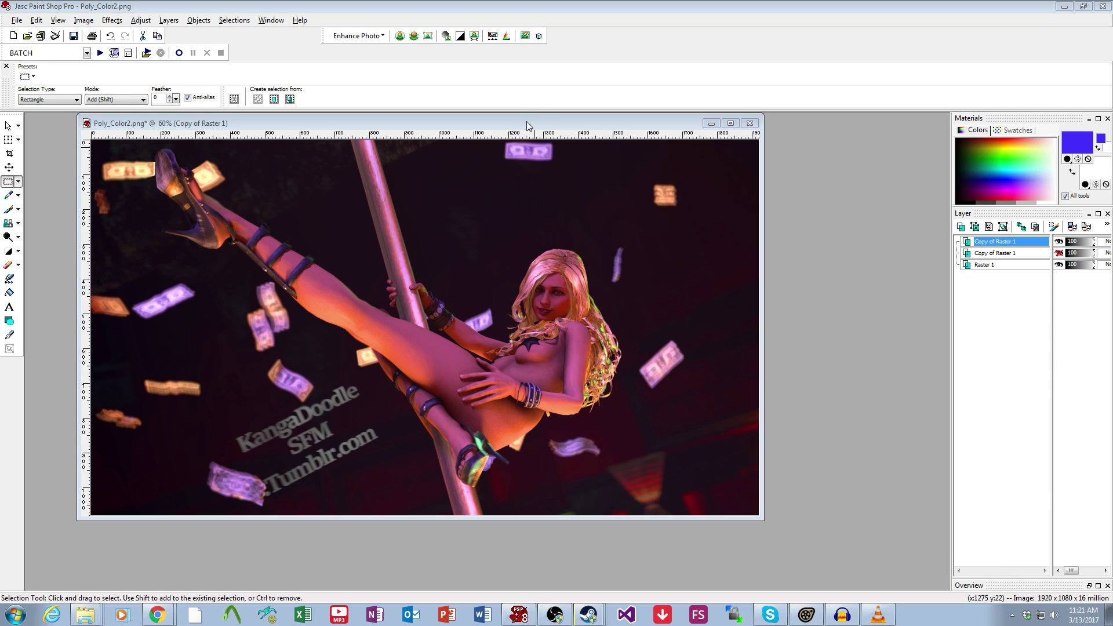
Start a Color Balance adjustment on the top layer and set the shadows' yellow–blue level to 15
left_click_drag(526, 120, 537, 122)
left_click(140, 19)
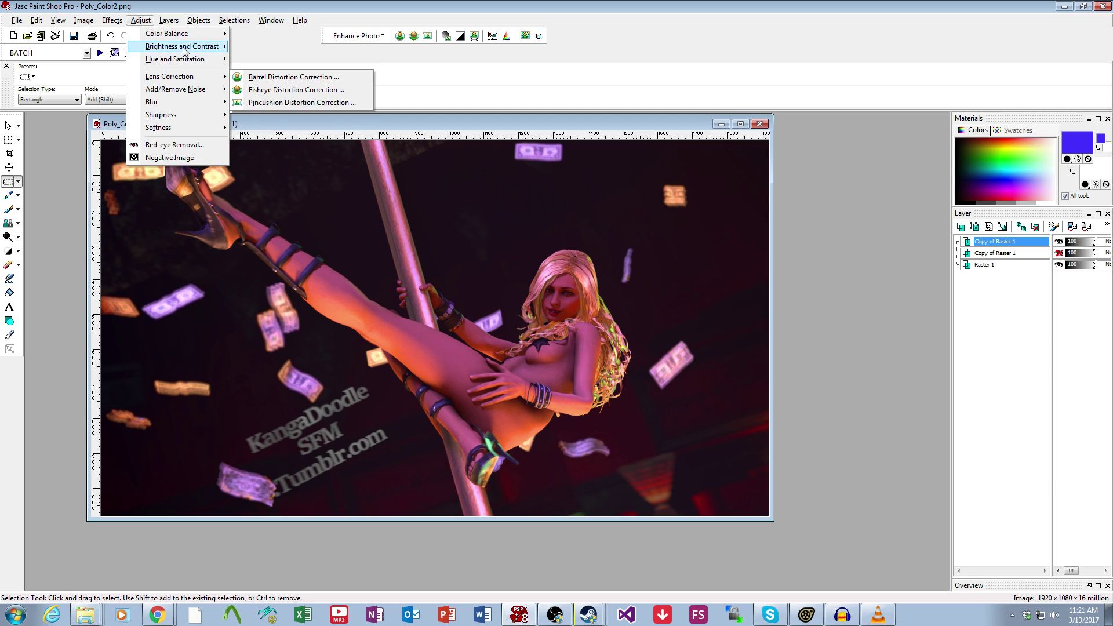
mouse_move(195, 46)
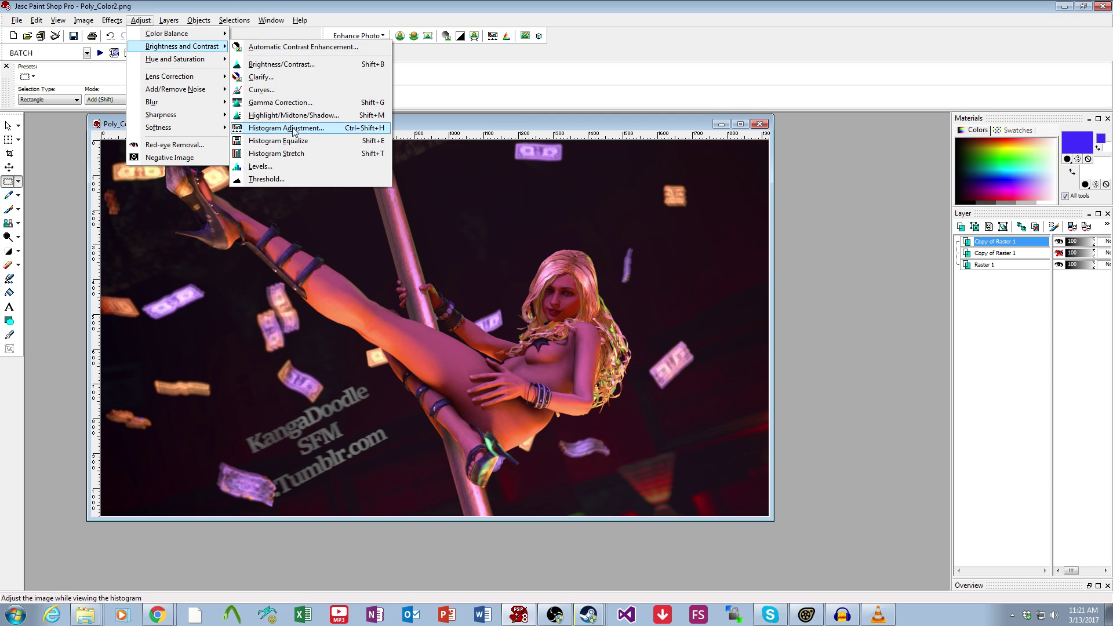
left_click(284, 78)
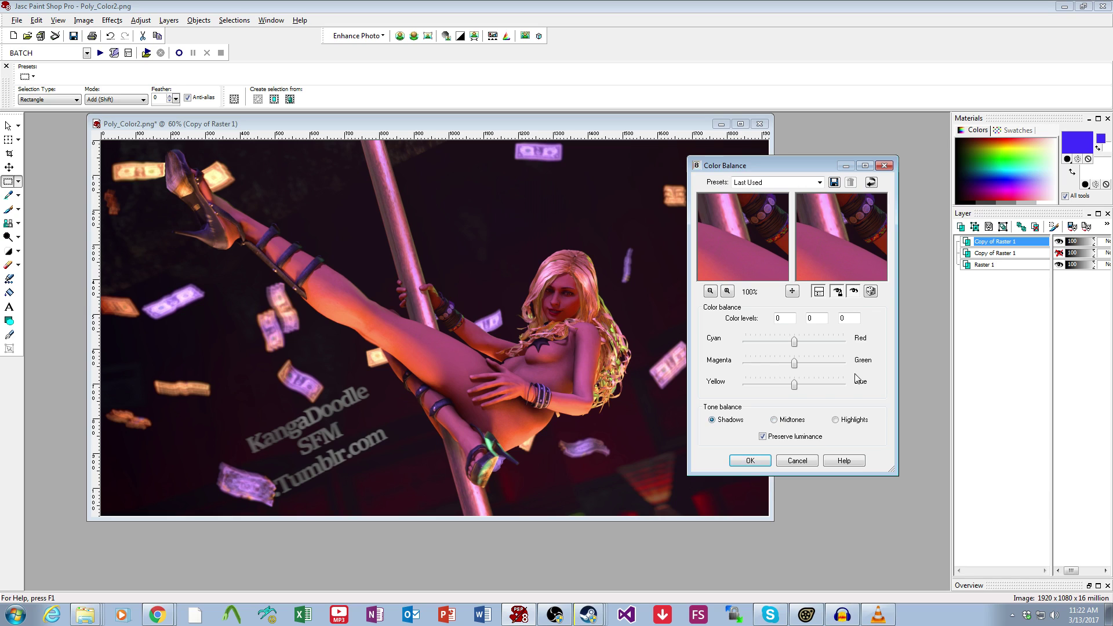
left_click(856, 320)
type("15")
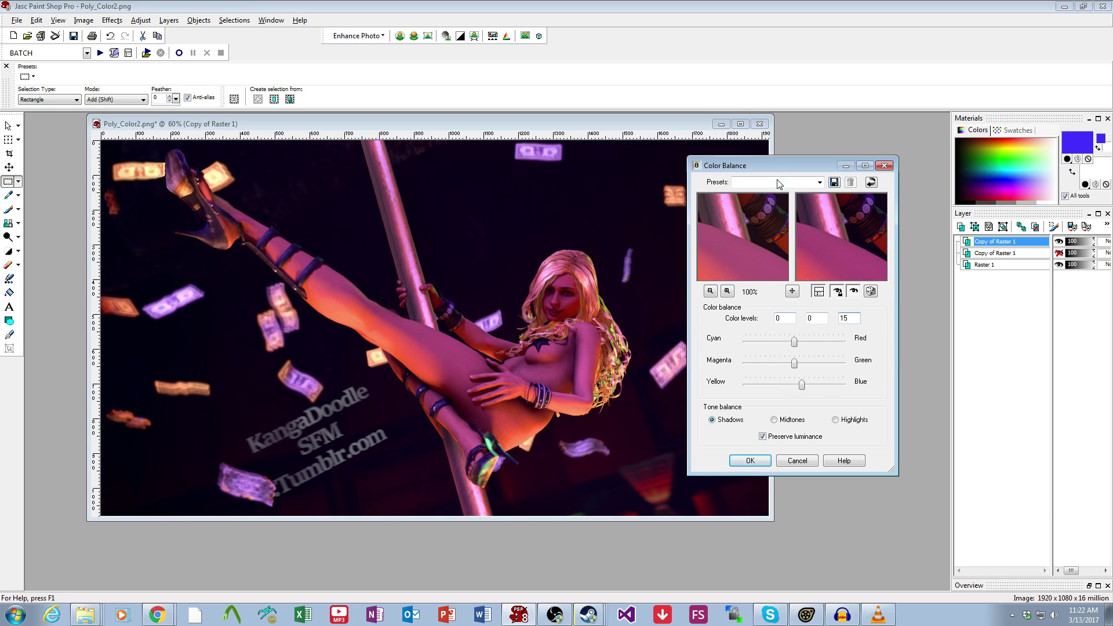
left_click_drag(759, 171, 806, 154)
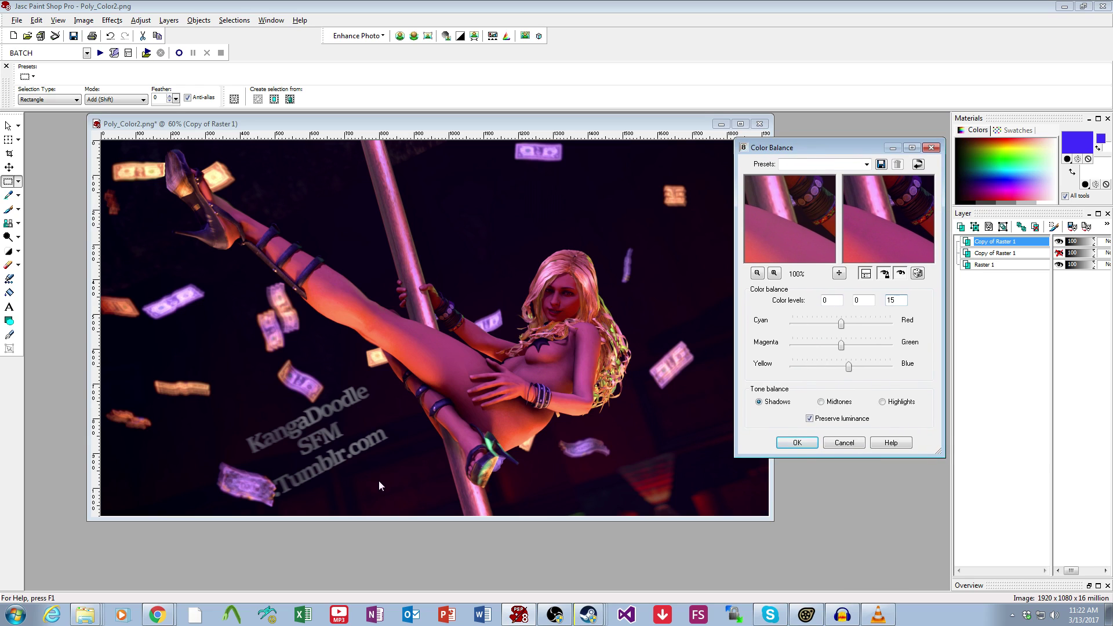
Set the yellow–blue level to -15 for the highlights and 7 for the midtones in Color Balance
left_click(898, 402)
double_click(896, 299)
type("-15")
left_click(820, 402)
double_click(895, 300)
type("7")
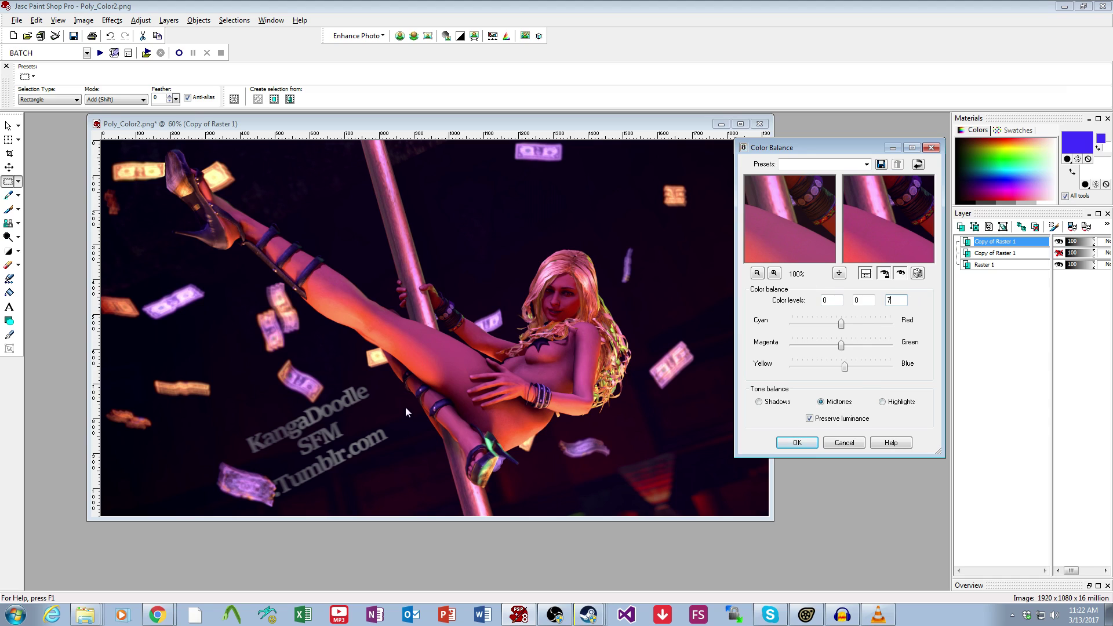
Try a yellow–blue level of 10 for the shadows and -25 for the highlights
left_click(759, 402)
double_click(895, 300)
type("10")
left_click(846, 402)
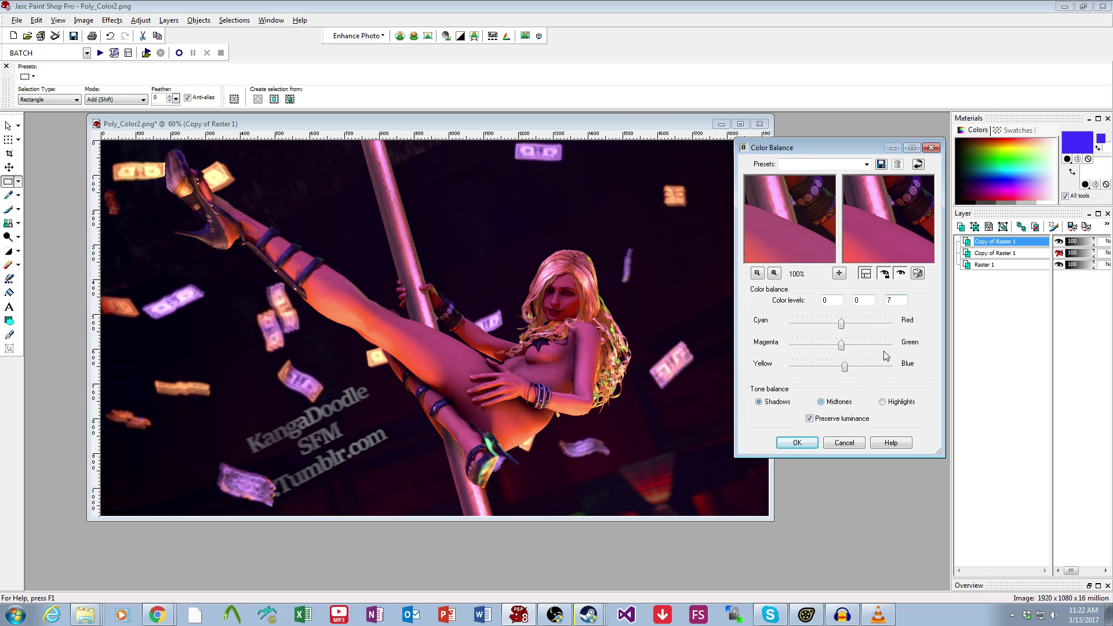
left_click(896, 403)
type("-25")
Compare the image with and without the Color Balance adjustment by toggling the preview on the image
left_click(901, 273)
left_click(900, 274)
left_click(900, 274)
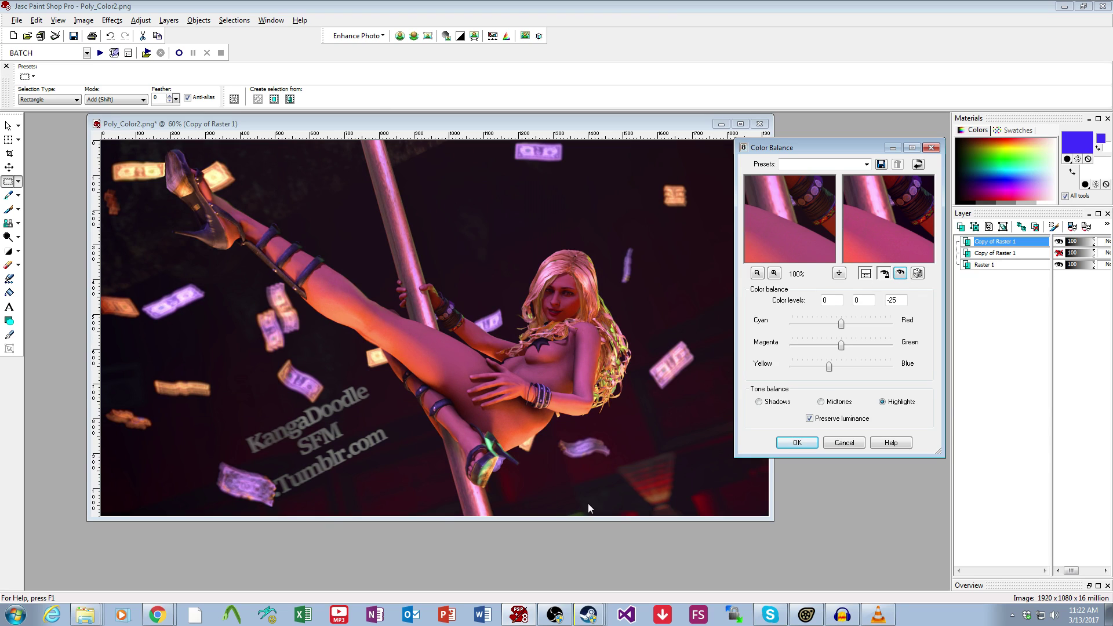
left_click(900, 273)
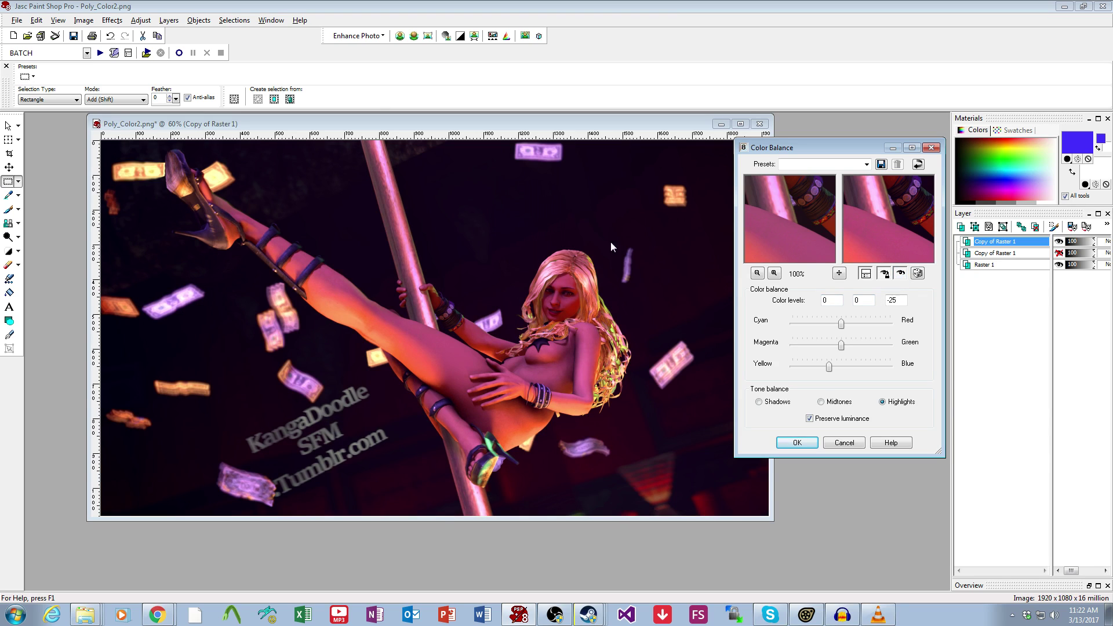
left_click(900, 273)
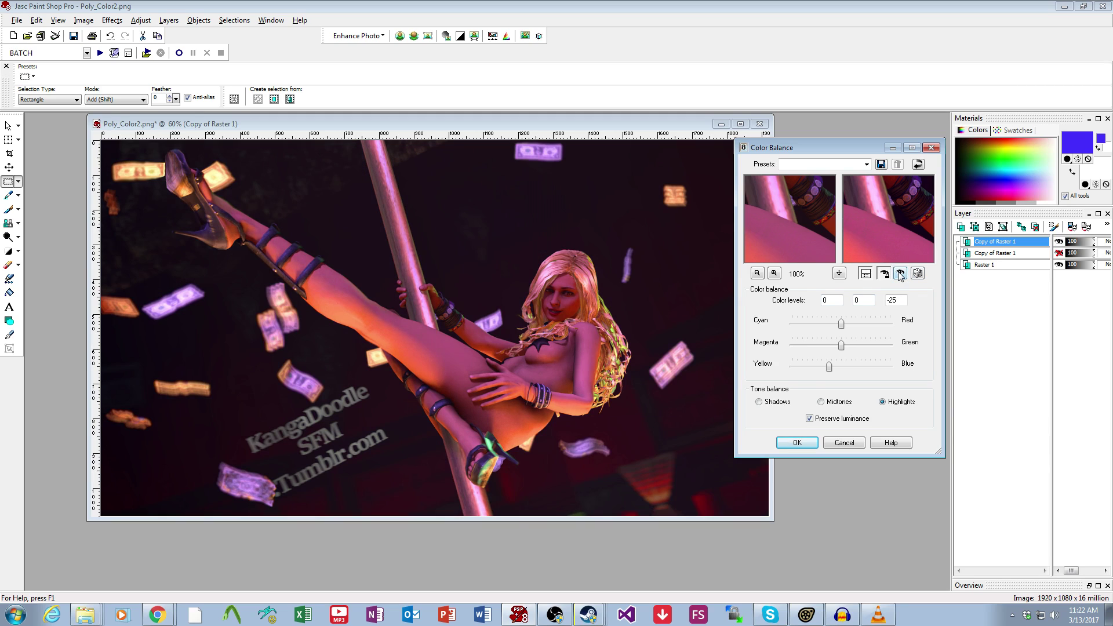
left_click(901, 273)
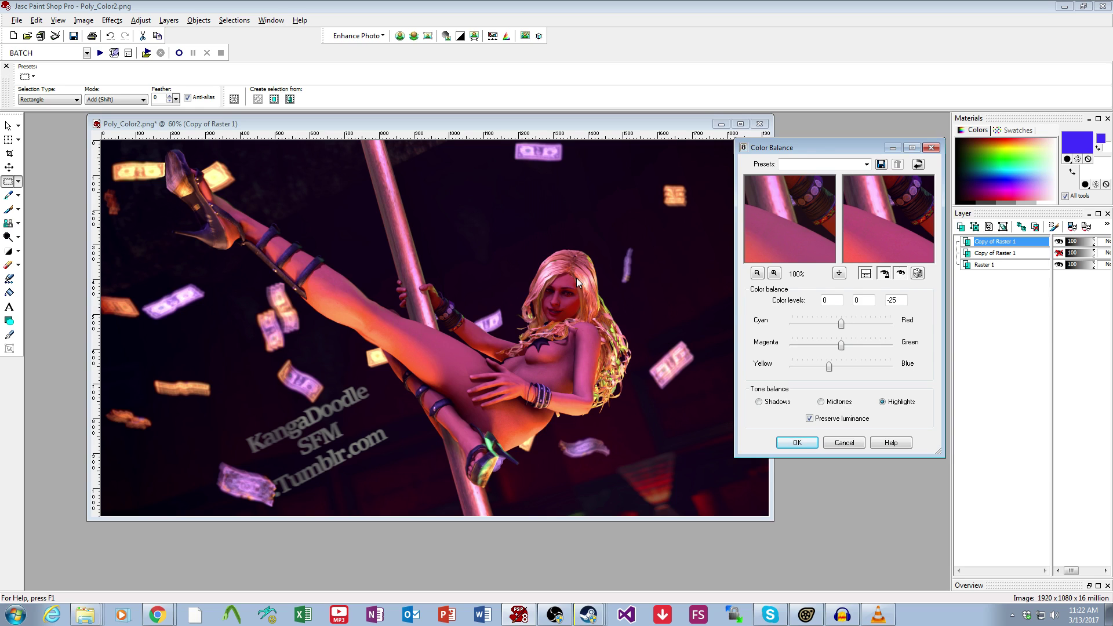
left_click(900, 275)
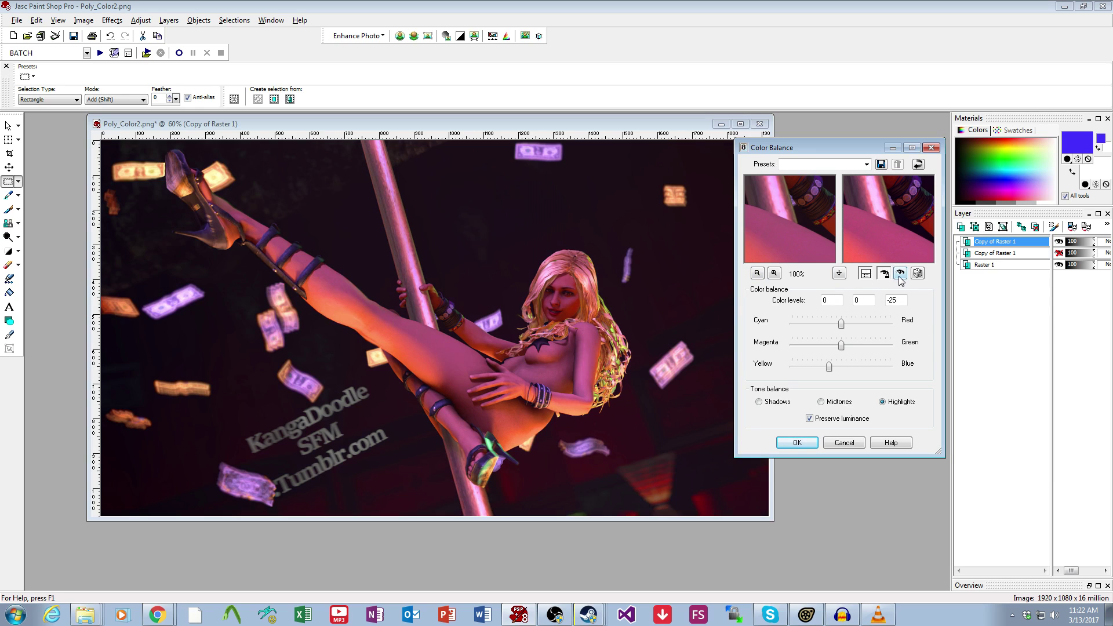
left_click(900, 275)
left_click(900, 275)
left_click(900, 275)
left_click(901, 275)
left_click(901, 276)
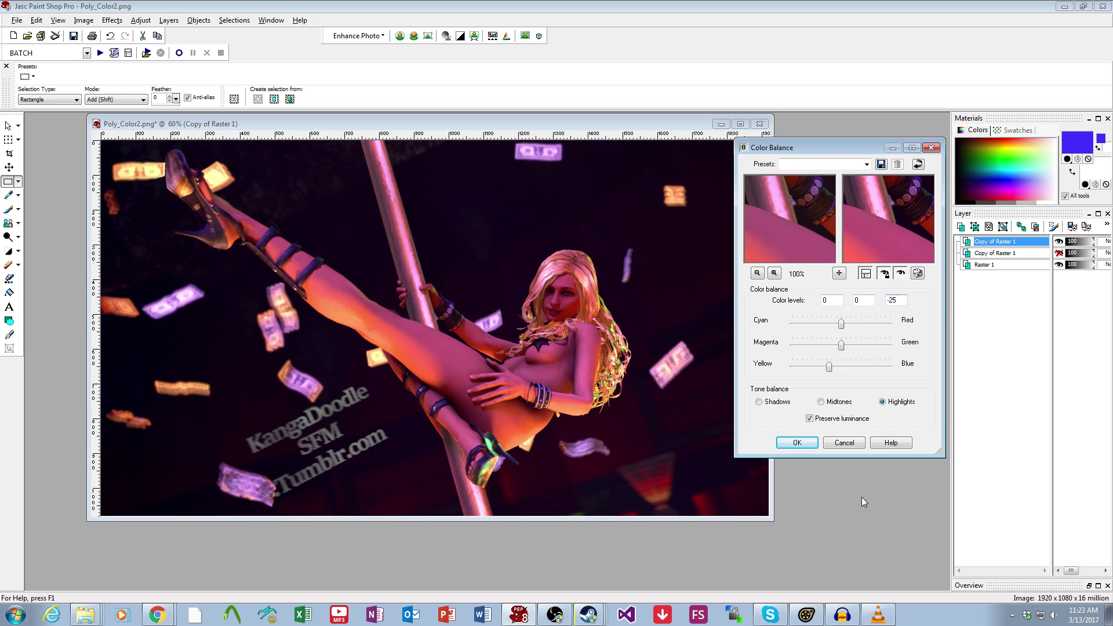
Set the highlights' yellow–blue level to -35 in Color Balance
left_click(777, 402)
left_click(893, 404)
double_click(905, 303)
type("-35")
Set the yellow–blue level to 15 for the shadows and 10 for the midtones, and apply the Color Balance
left_click(777, 402)
double_click(893, 300)
type("15")
left_click(838, 402)
type("10")
left_click(901, 273)
left_click(797, 443)
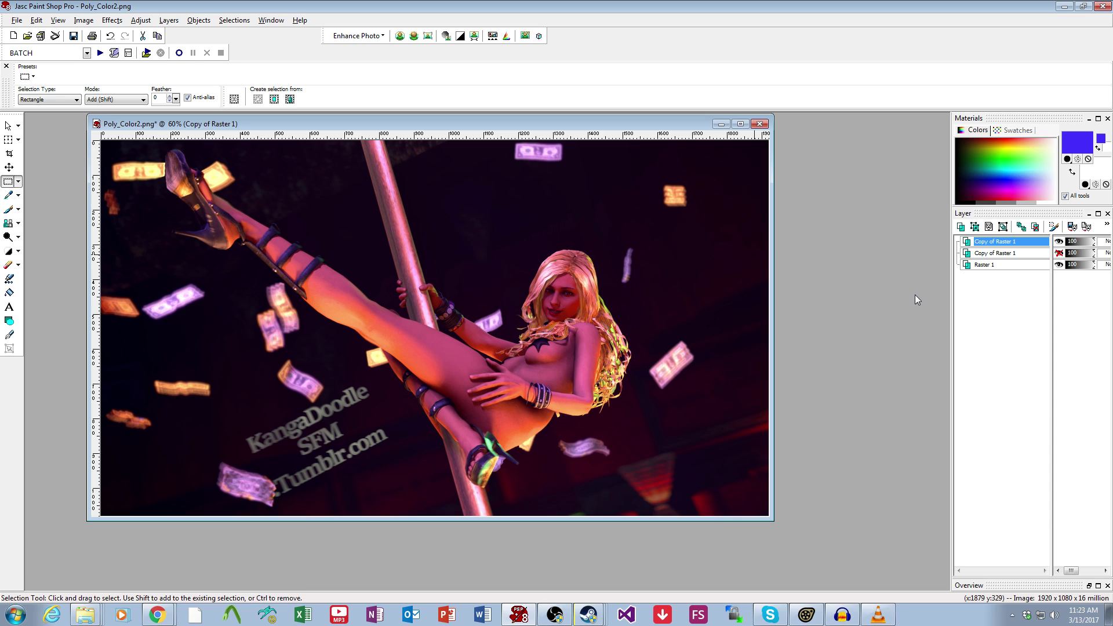
Duplicate the top color-balanced layer and set the copy's blend mode to Soft Light
left_click(1022, 227)
right_click(1003, 243)
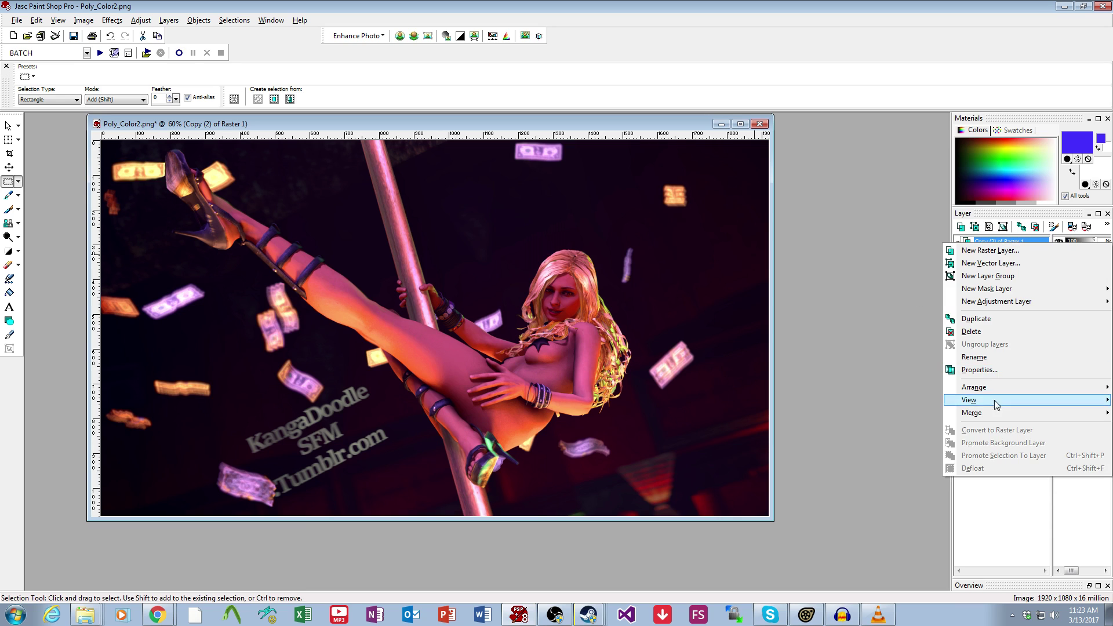
left_click(991, 370)
left_click(550, 346)
left_click(533, 478)
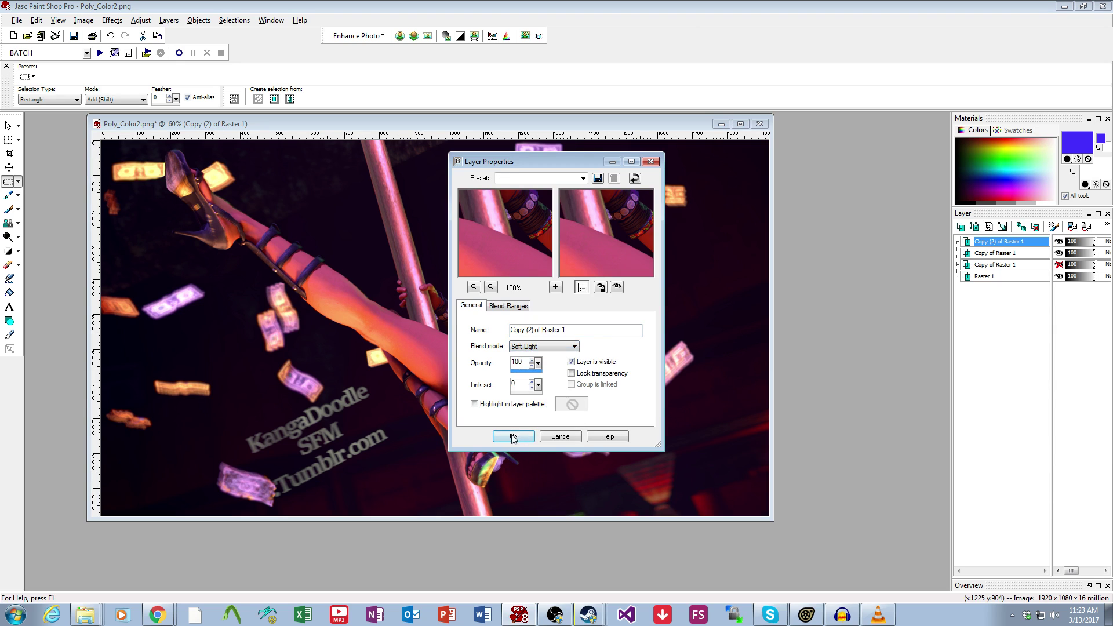
left_click(509, 436)
Start a Brightness/Contrast adjustment on the Soft Light copy and set the brightness to 75
left_click(135, 22)
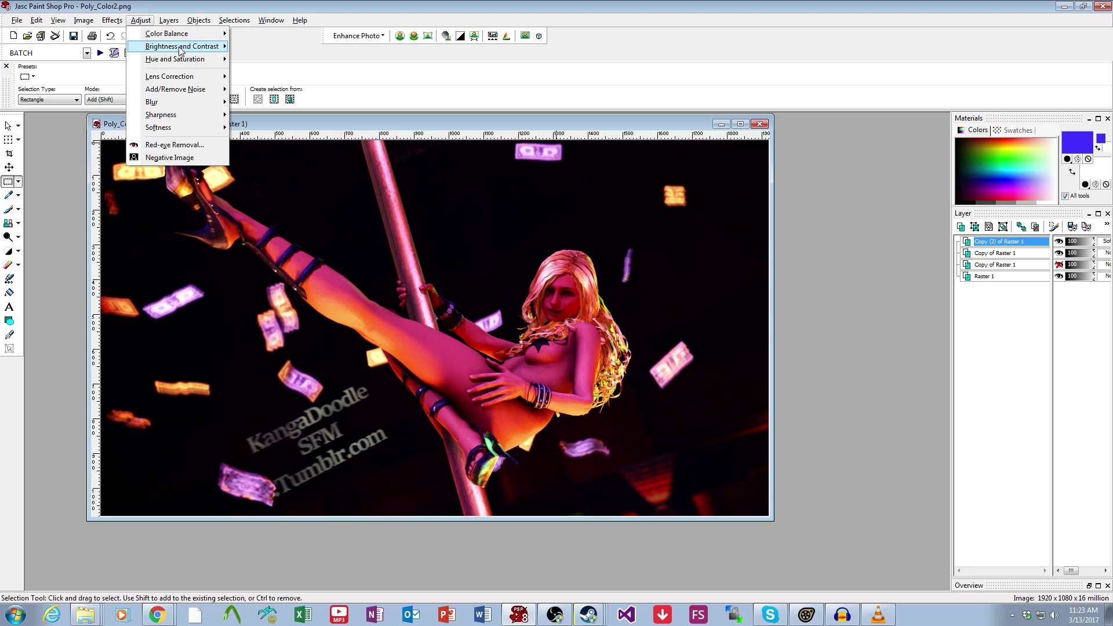
mouse_move(174, 46)
left_click(267, 63)
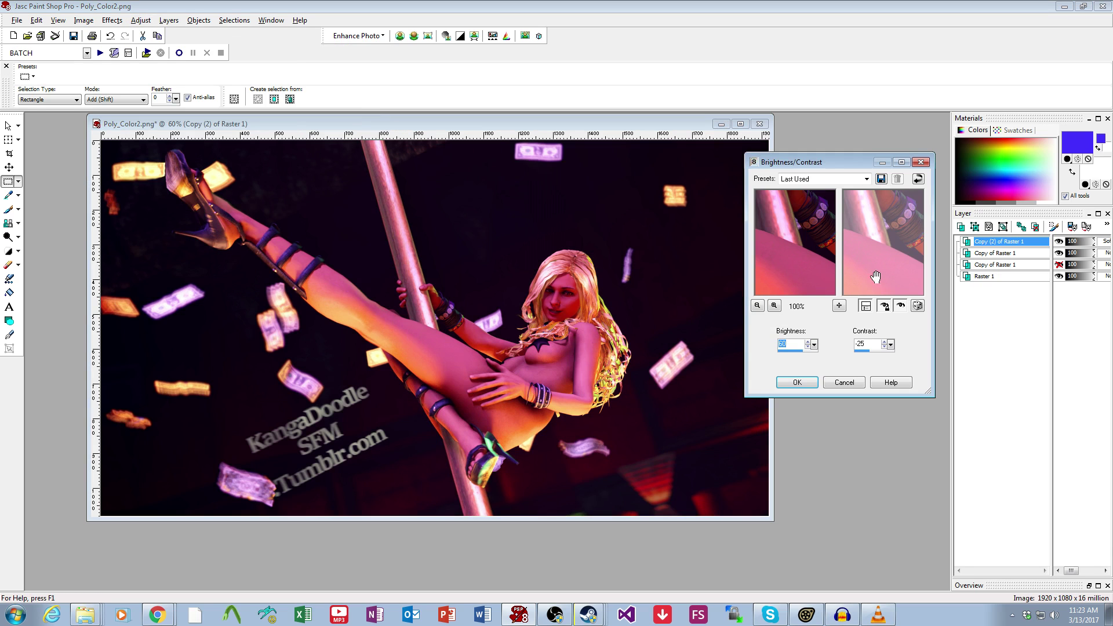
left_click(900, 306)
left_click(784, 344)
type("75")
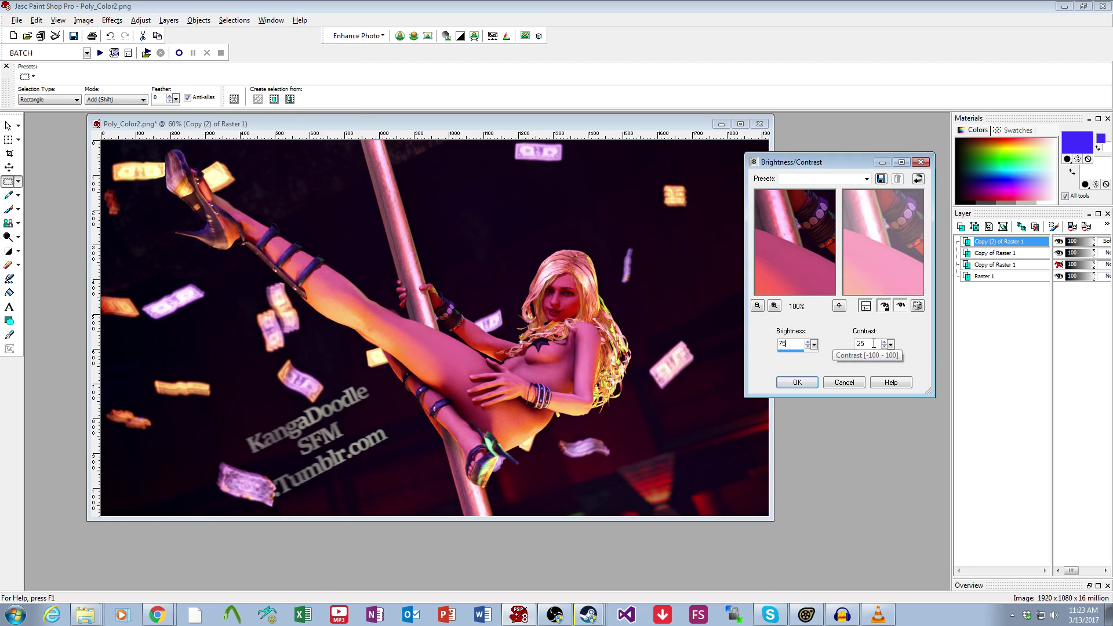
Set the contrast to -30, check the preview on the image, and apply the Brightness/Contrast adjustment
left_click(869, 343)
type("0")
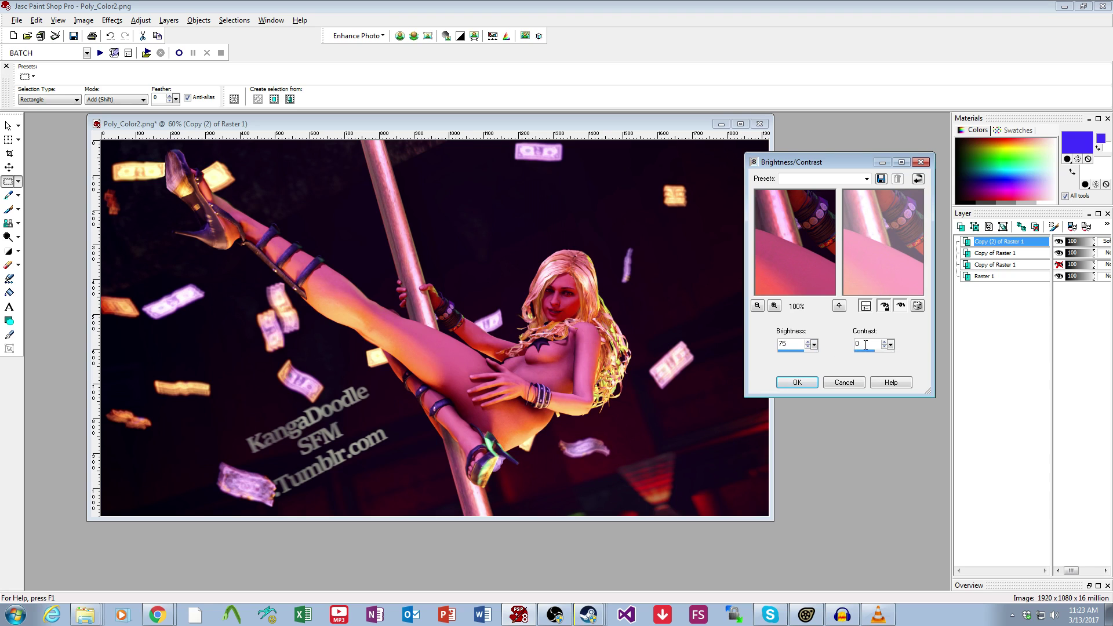
key("BackSpace")
type("-30")
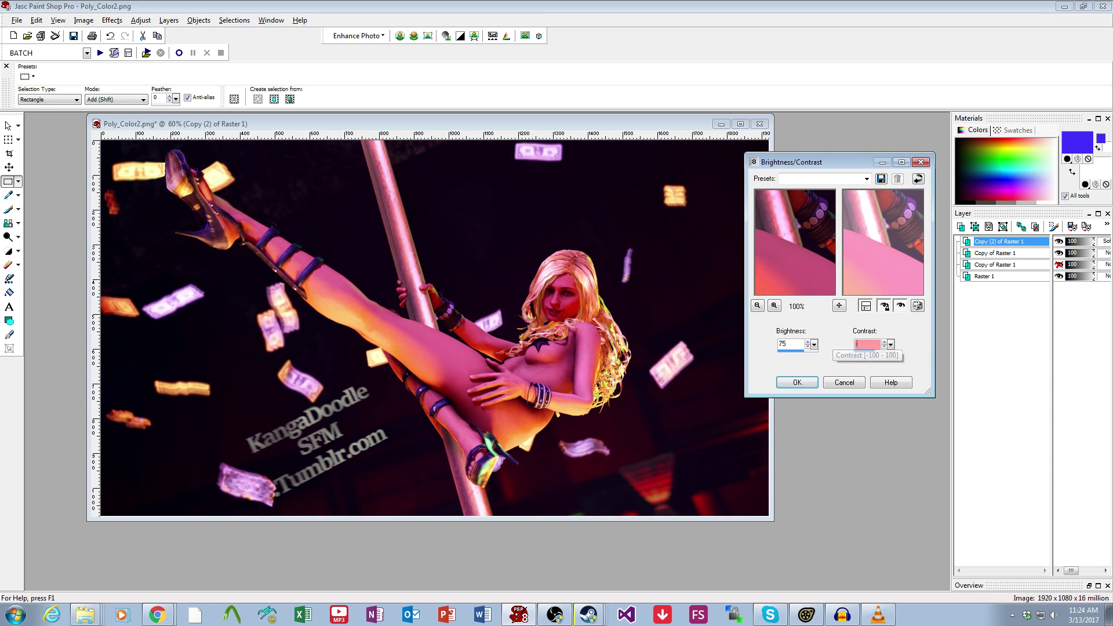
left_click(901, 306)
left_click(900, 306)
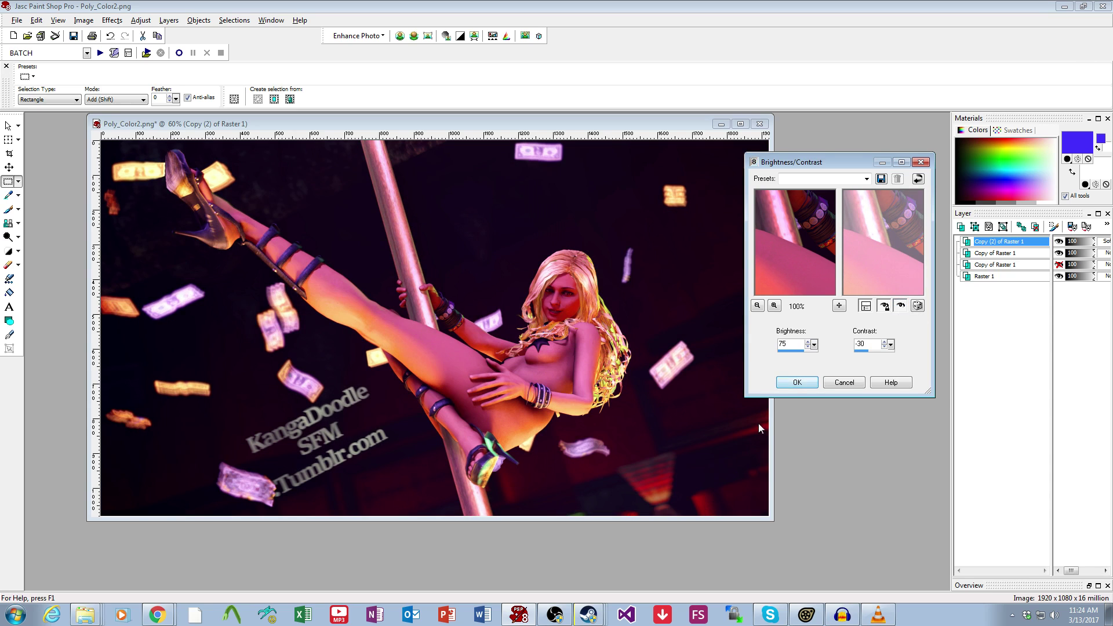
left_click(796, 382)
Compare the image with and without the Soft Light copy by toggling that layer's visibility
left_click(1060, 242)
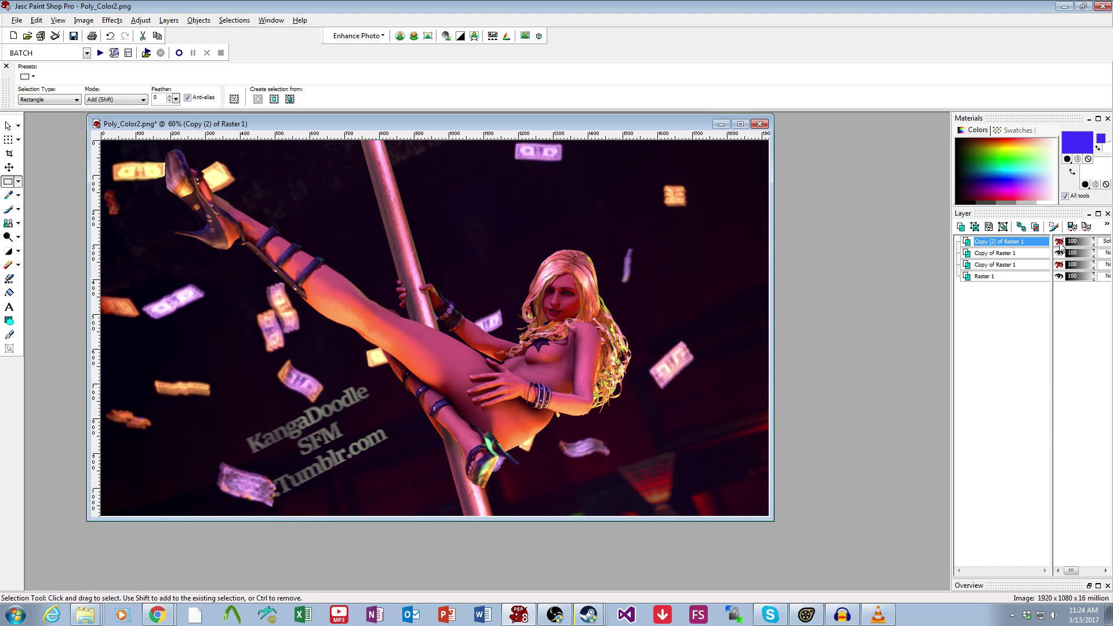
left_click(1059, 242)
left_click(1059, 242)
left_click(1060, 241)
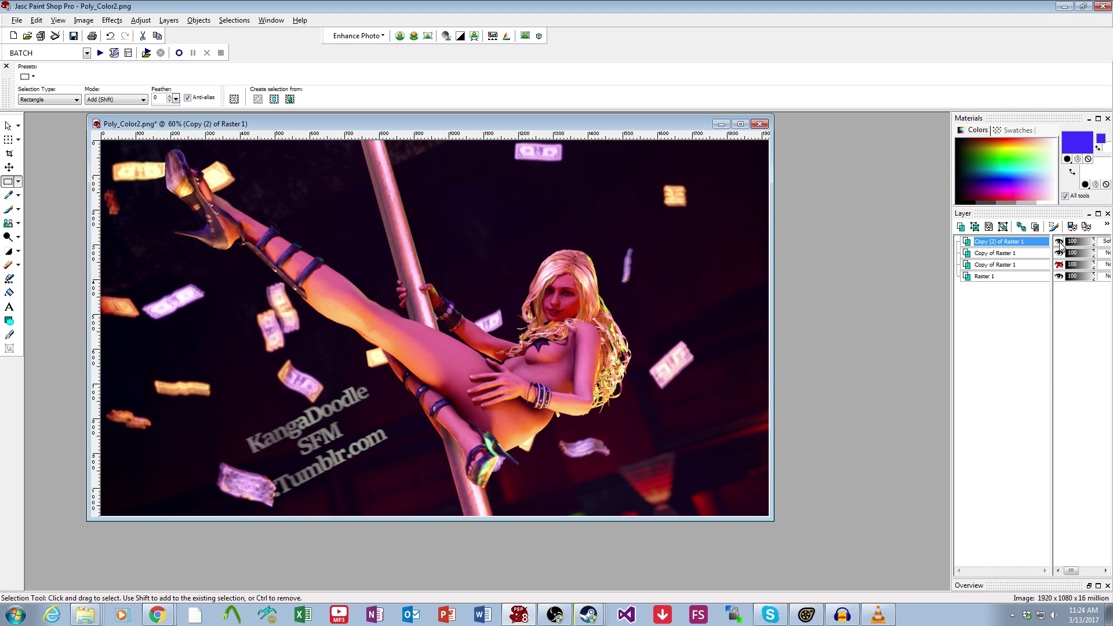
left_click(1059, 242)
left_click(1059, 242)
left_click(1059, 242)
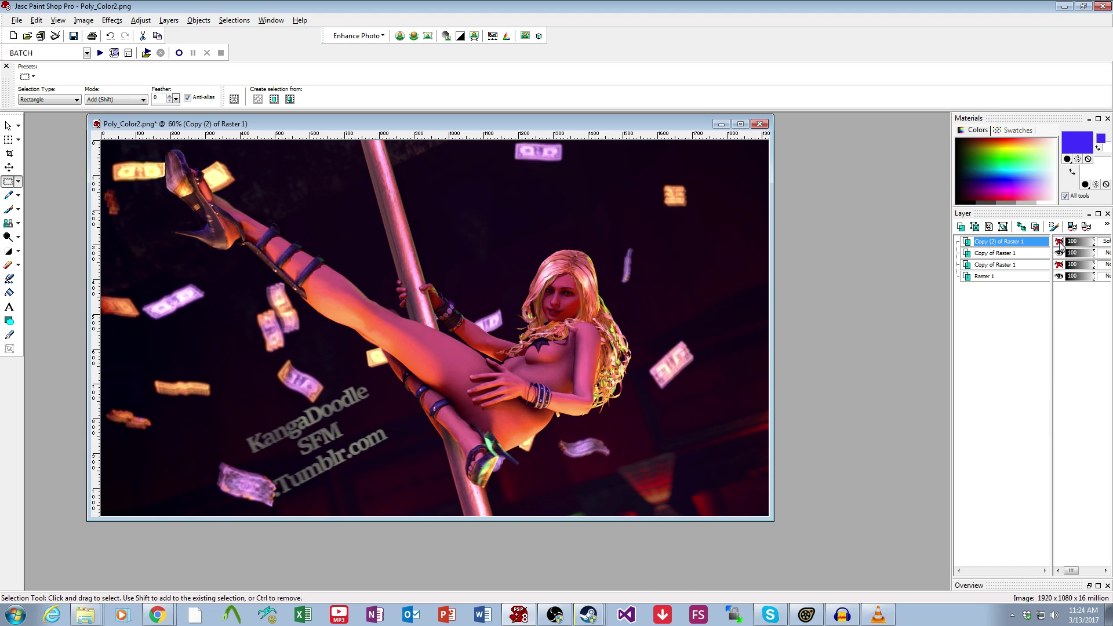
left_click(1059, 242)
Open Gaussian Blur for the Soft Light copy and preview its last-used radius on the image
scroll(603, 350, "up", 4)
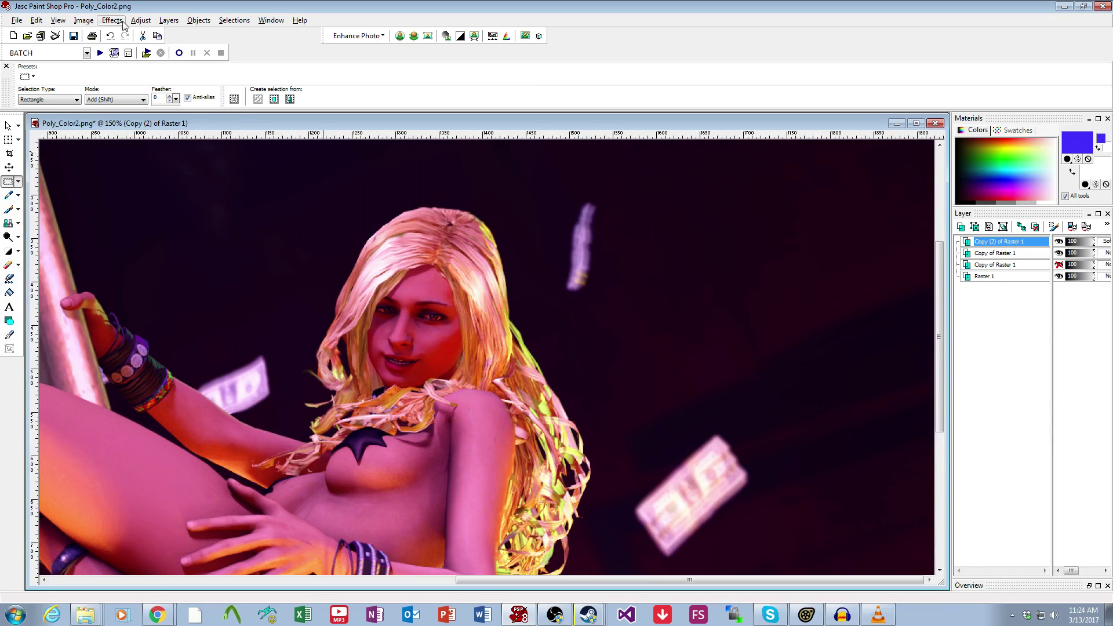
left_click(141, 20)
mouse_move(177, 102)
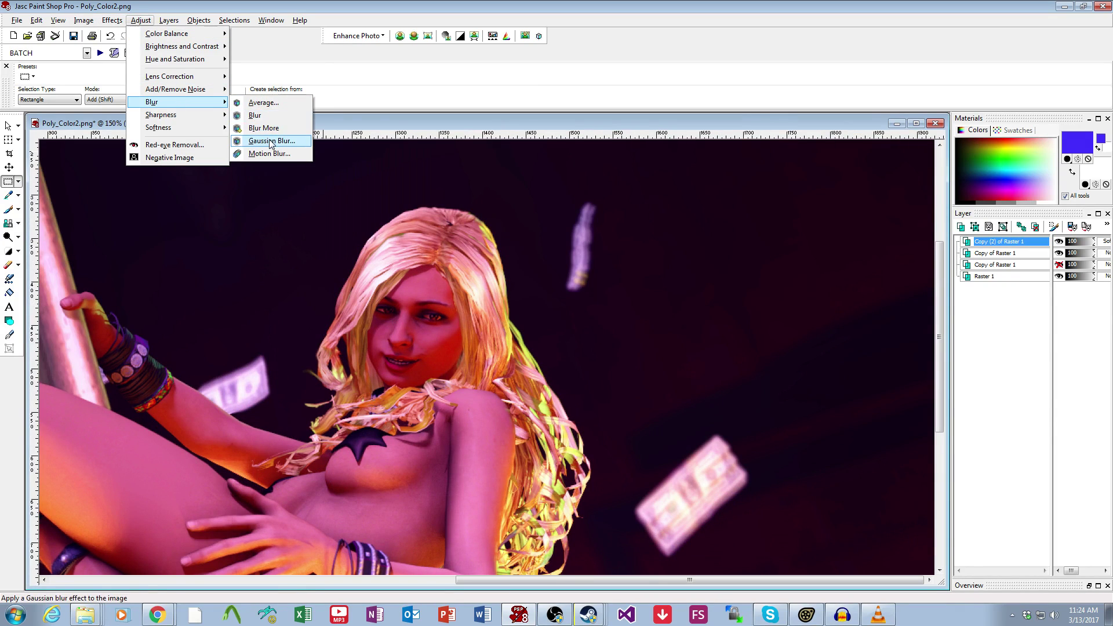
left_click(272, 141)
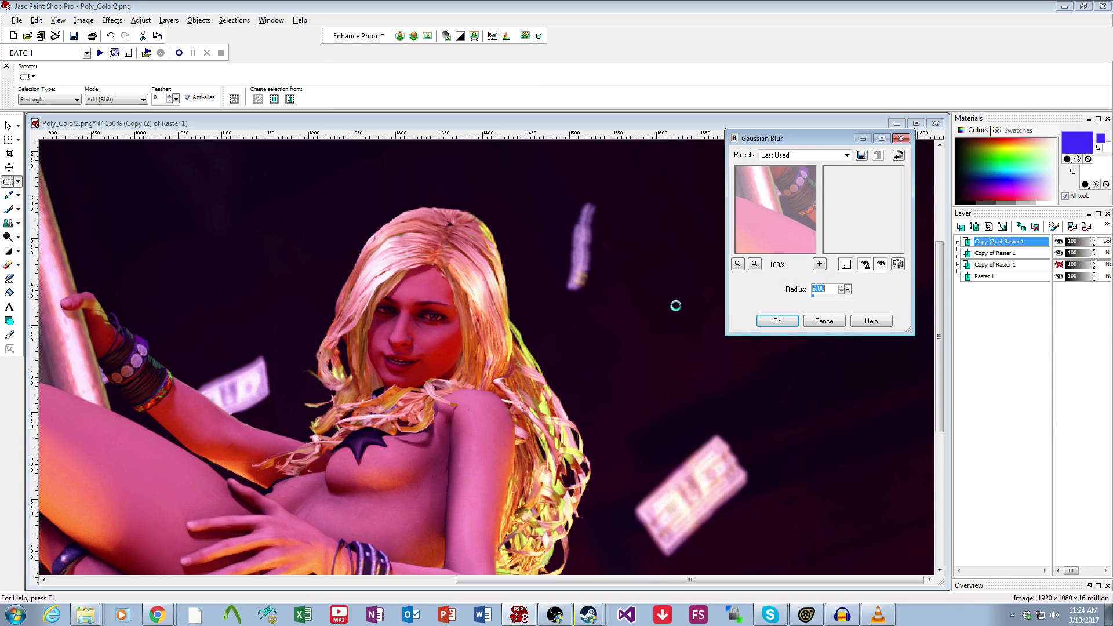
left_click(880, 265)
left_click(880, 266)
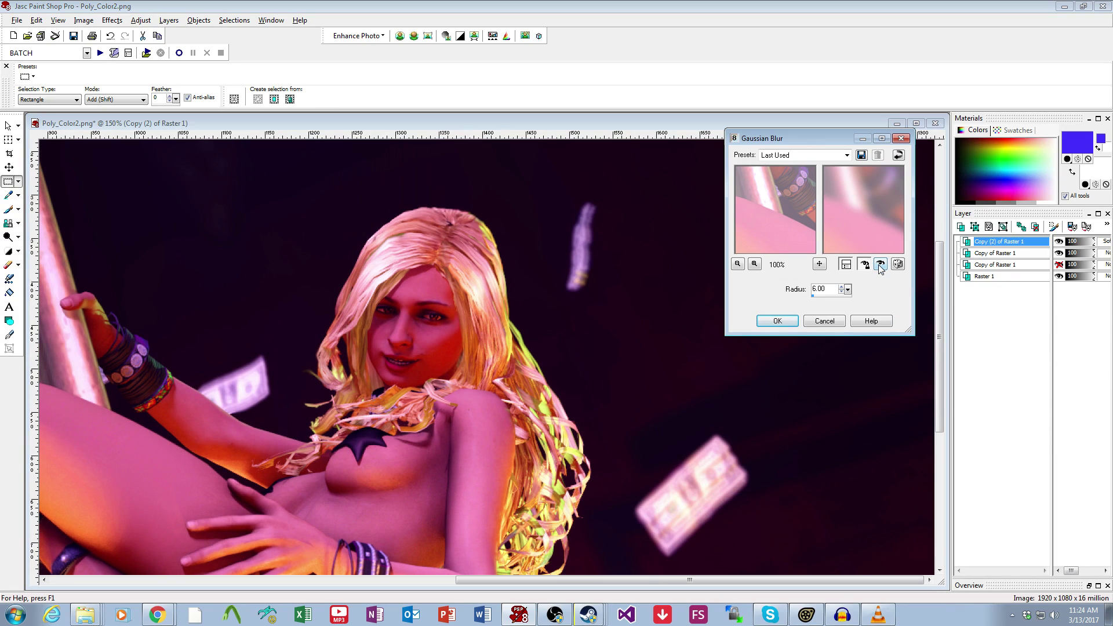
Try a Gaussian Blur radius of 3 and preview it on the image
double_click(835, 289)
type("3")
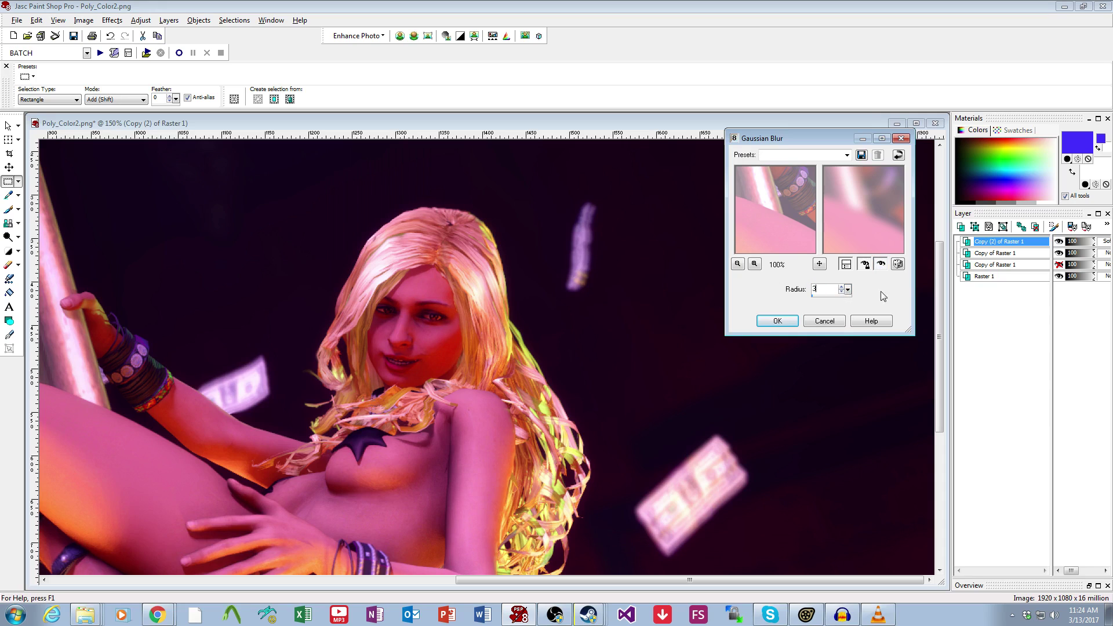
left_click(882, 265)
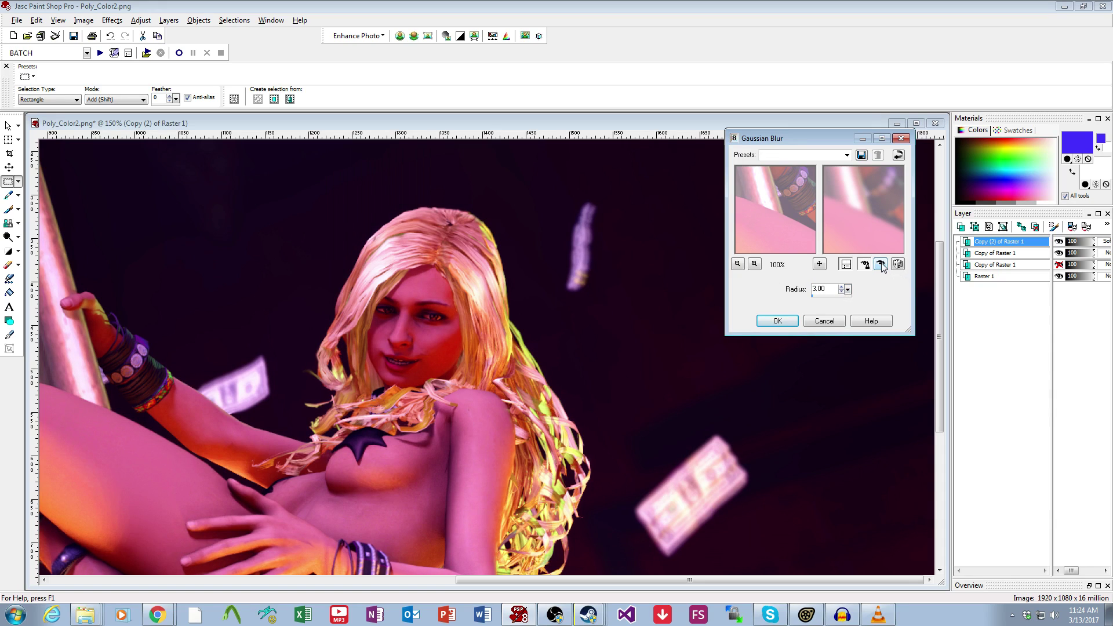
Set the Gaussian Blur radius to 4 and apply it to the Soft Light copy
double_click(825, 291)
type("4")
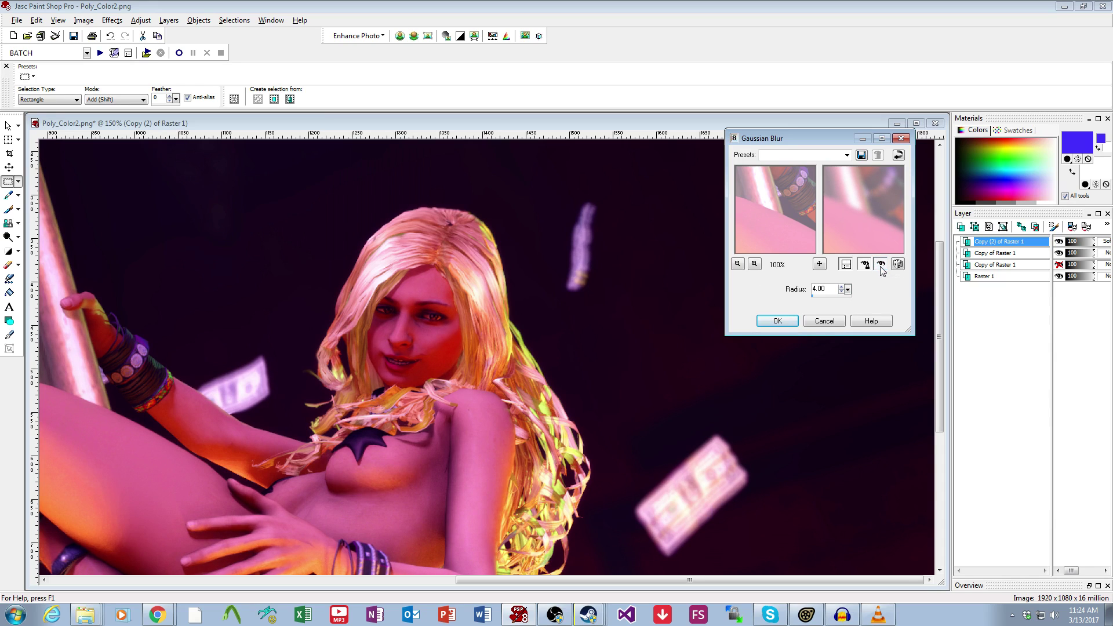
left_click(782, 320)
Check the blurred Soft Light copy by toggling its visibility and merge it down into the color-balanced layer
scroll(441, 362, "down", 1)
scroll(441, 363, "down", 3)
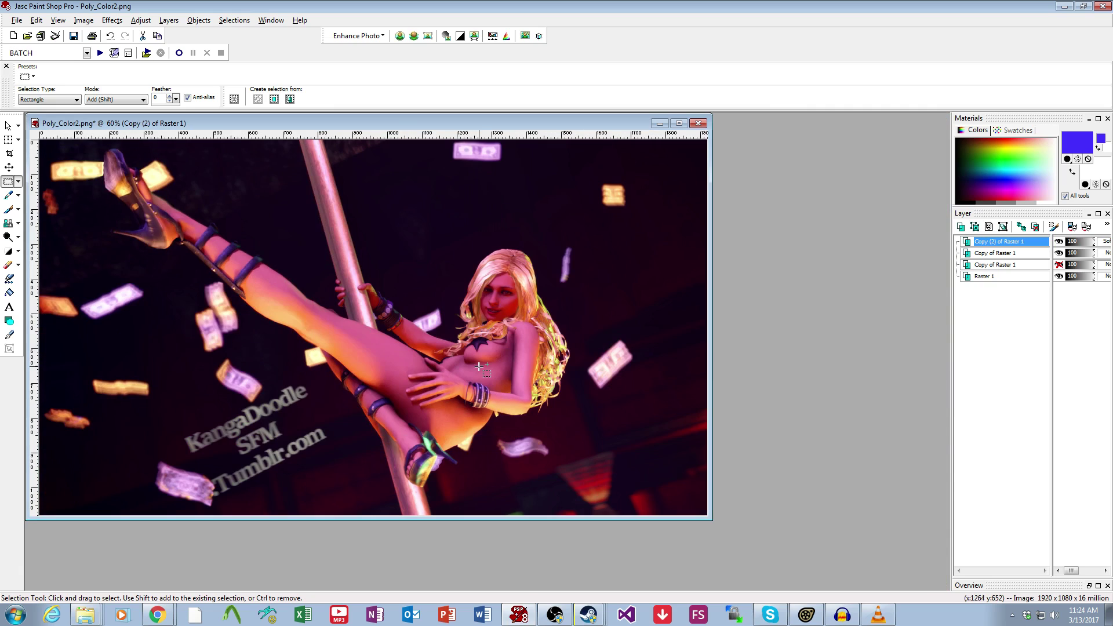
left_click(1059, 242)
left_click(1059, 242)
left_click(169, 19)
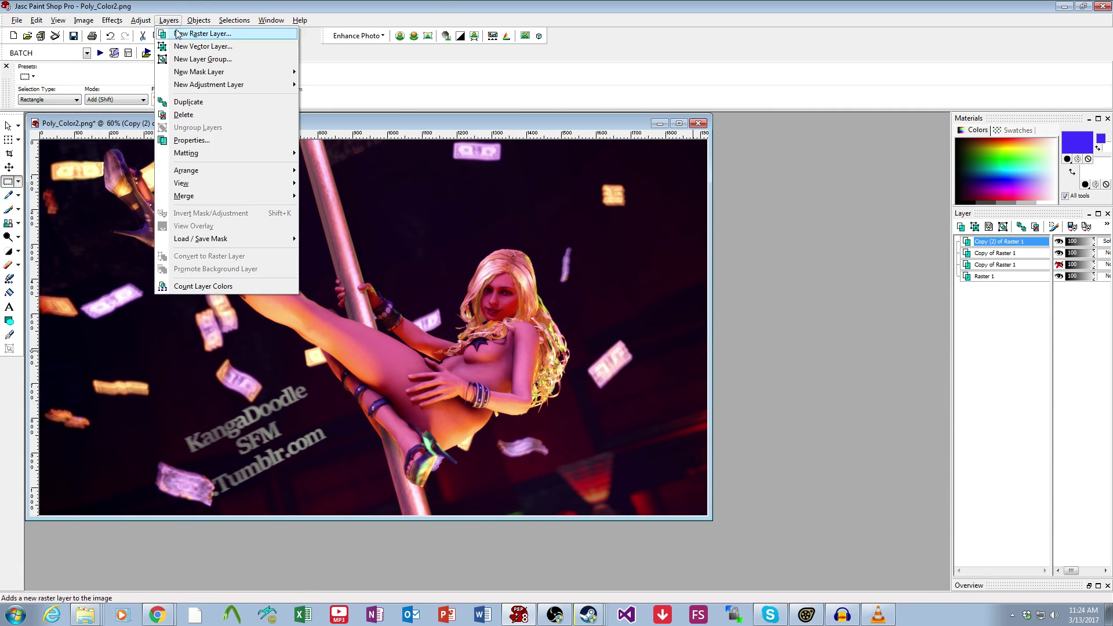
mouse_move(244, 196)
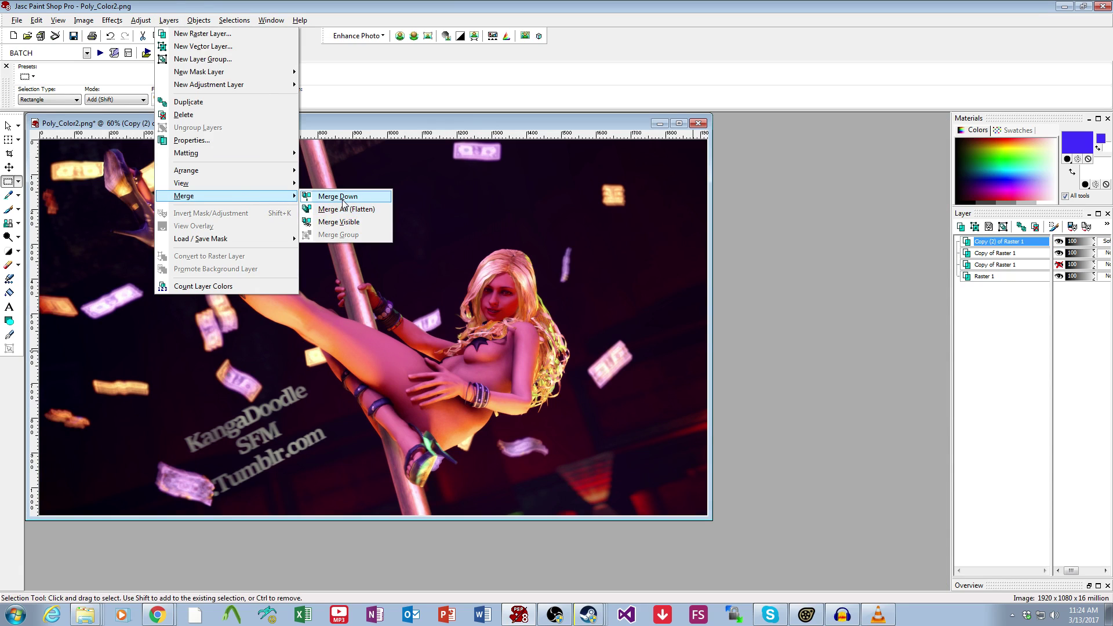
left_click(342, 196)
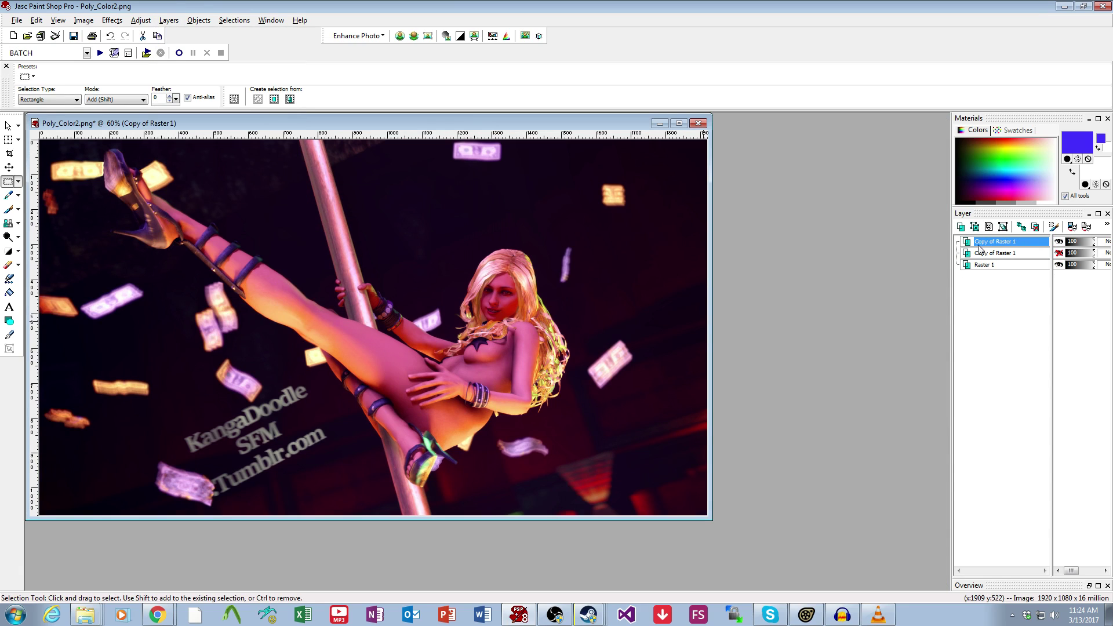
Compare the merged color correction with the original image by toggling the top layer's visibility
left_click(1058, 242)
left_click(1059, 242)
left_click(1059, 242)
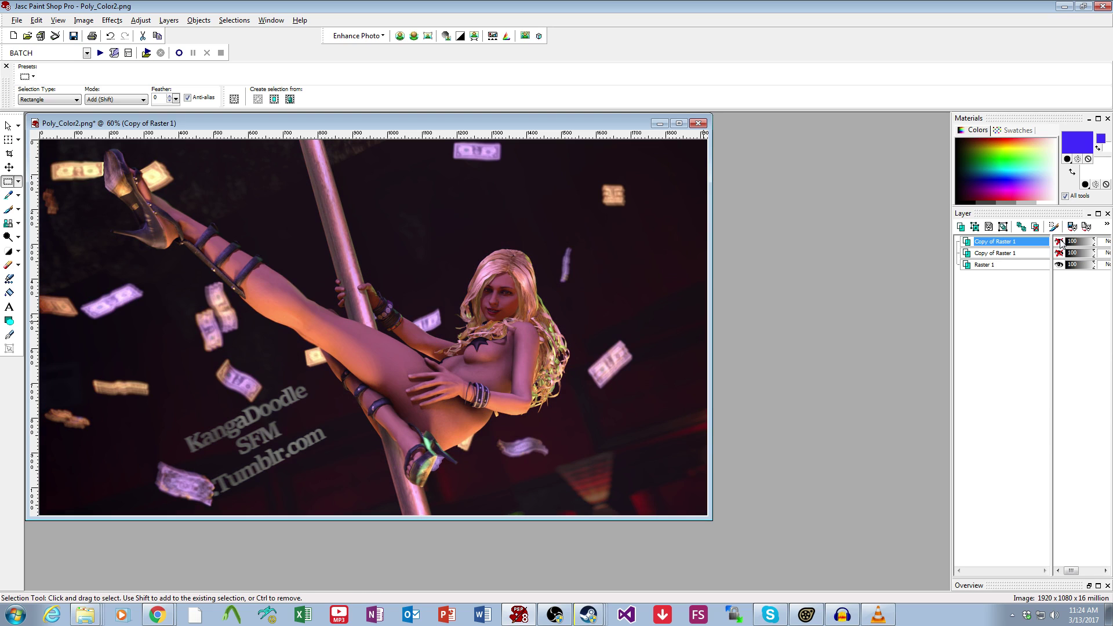
left_click(1059, 243)
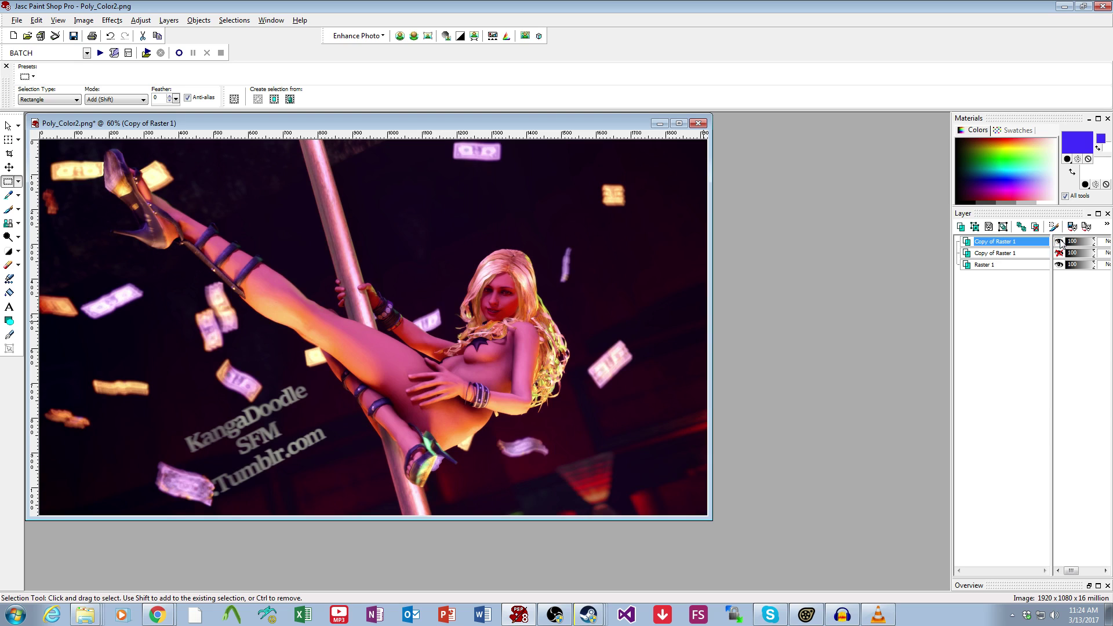
left_click(1059, 243)
left_click(1059, 243)
Show the middle correction layer and compare it with the top correction by toggling the top layer
left_click(1059, 254)
left_click(1060, 242)
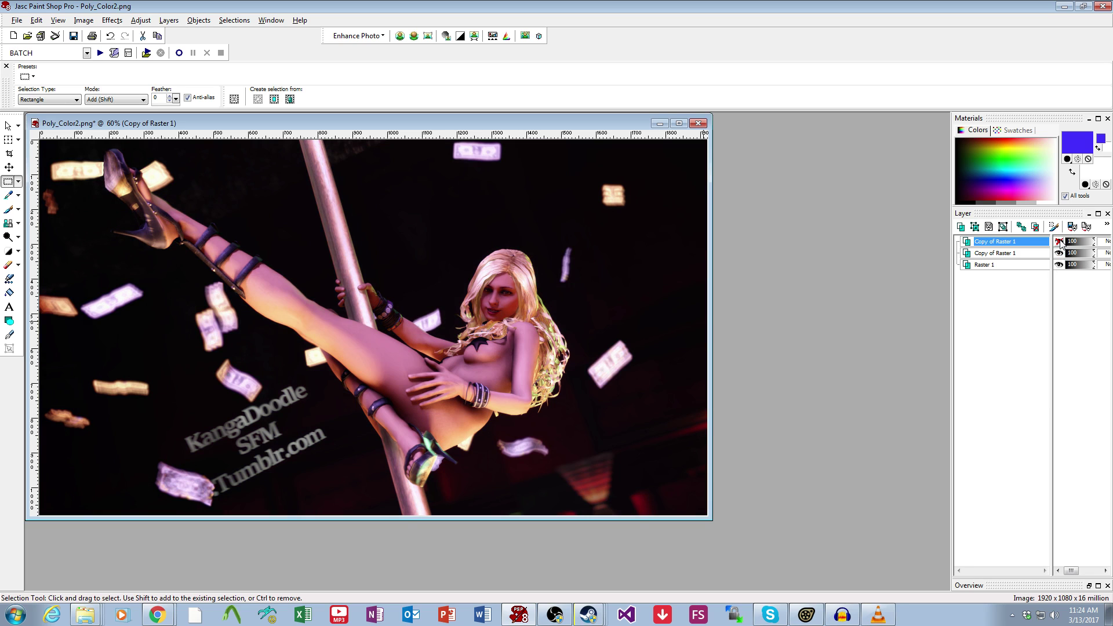
left_click(1059, 242)
left_click(1060, 242)
Compare the middle correction layer with the original image by toggling its visibility
left_click(1059, 253)
left_click(1059, 254)
left_click(1060, 253)
left_click(1060, 253)
left_click(1059, 253)
left_click(1059, 254)
left_click(1059, 254)
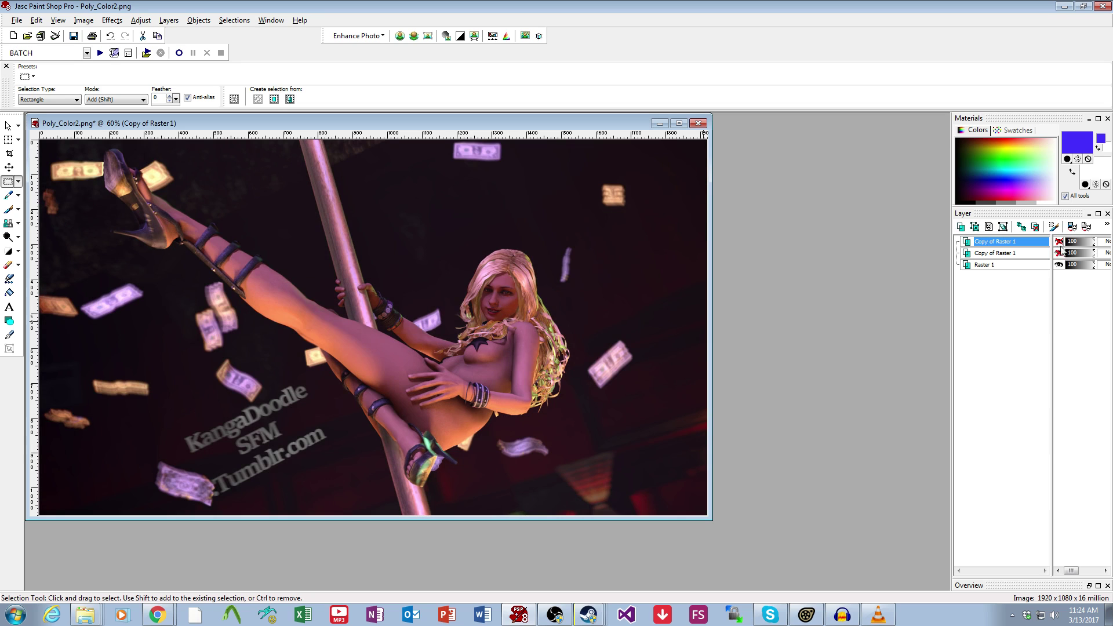
Recheck the top correction against the original, and switch the display from it to the middle correction layer
left_click(1059, 242)
left_click(1059, 241)
left_click(1059, 242)
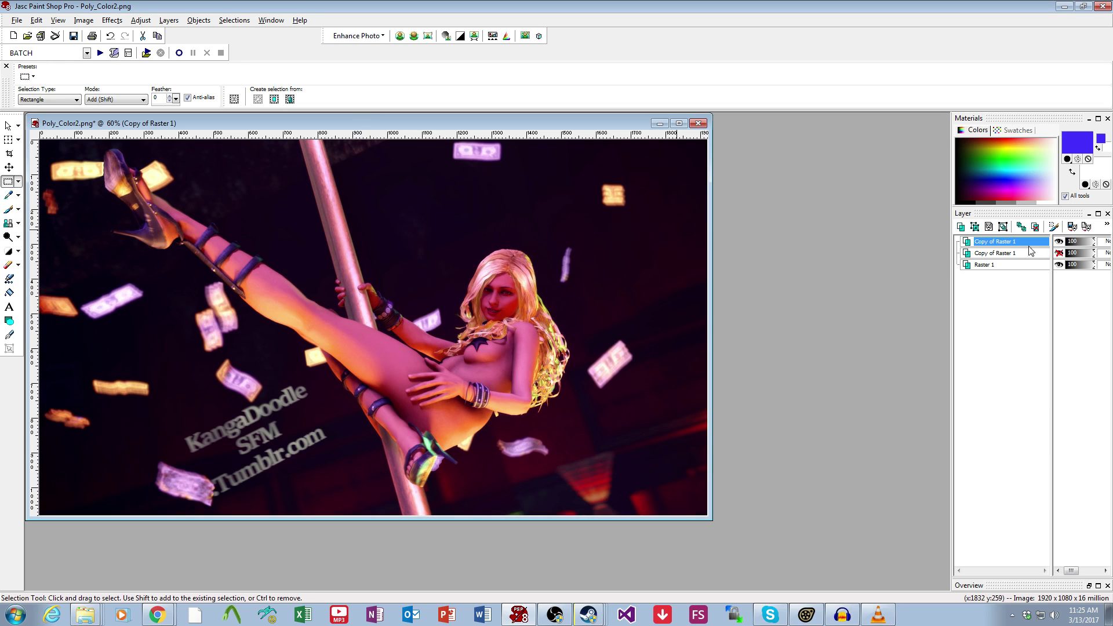
left_click(1059, 242)
left_click(1059, 253)
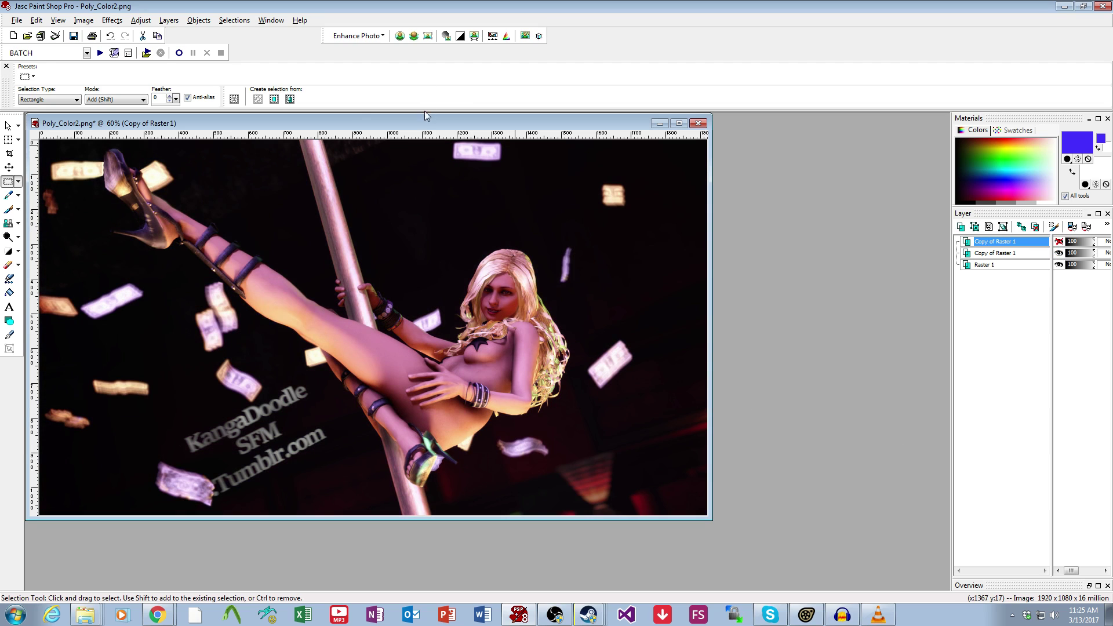
left_click_drag(418, 121, 487, 116)
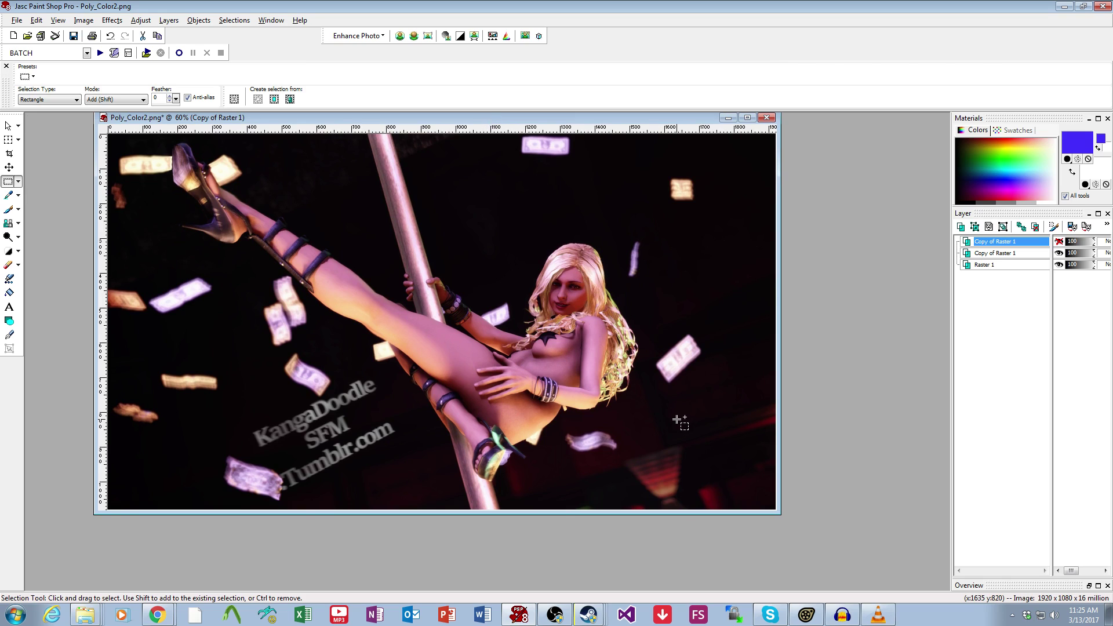